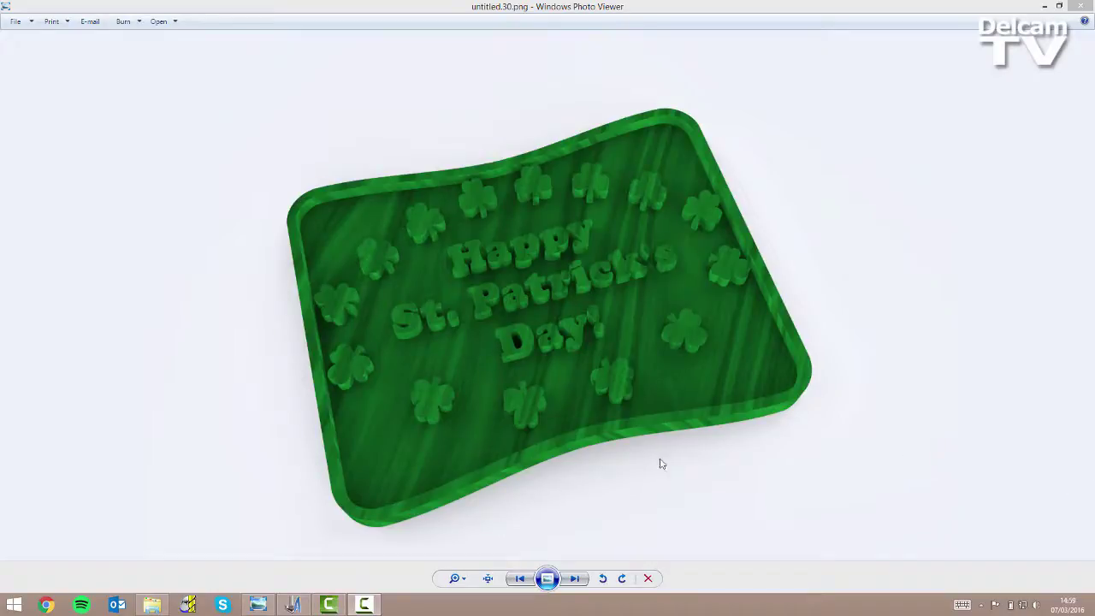
Switch to ArtCAM Express and open the recent clover image as a model, keeping the image size in millimetres.
{"action": "left_click", "coordinate": [293, 605]}
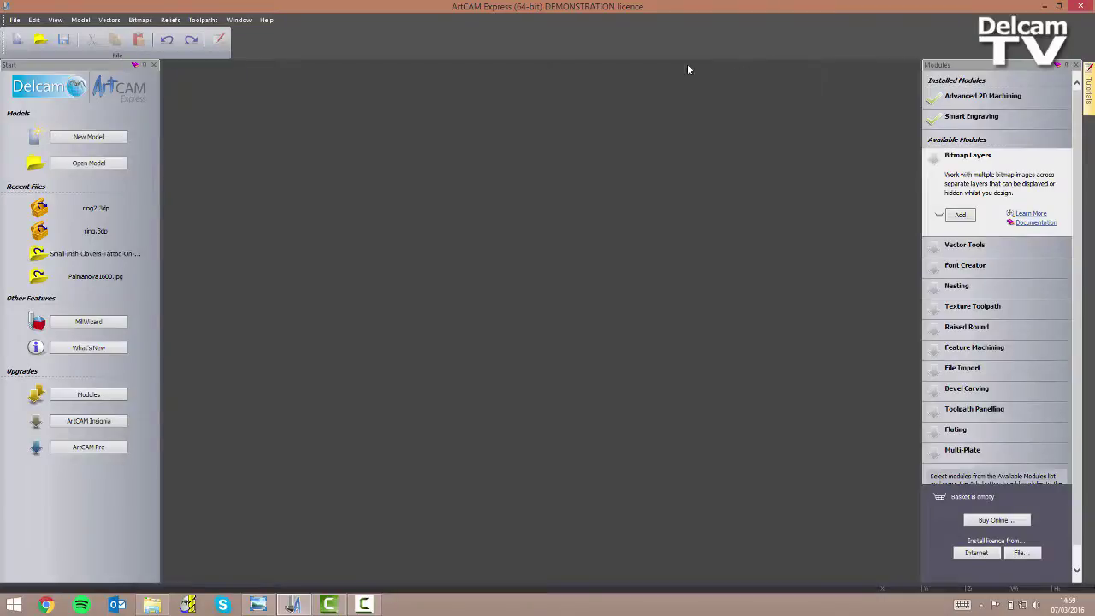
{"action": "left_click", "coordinate": [117, 254]}
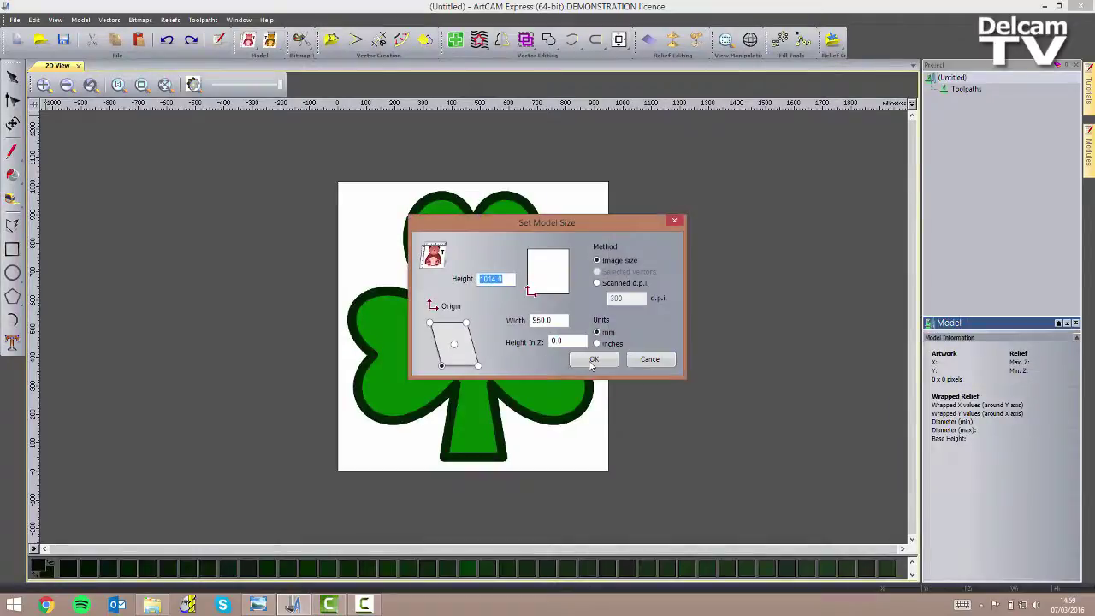
{"action": "left_click", "coordinate": [585, 360]}
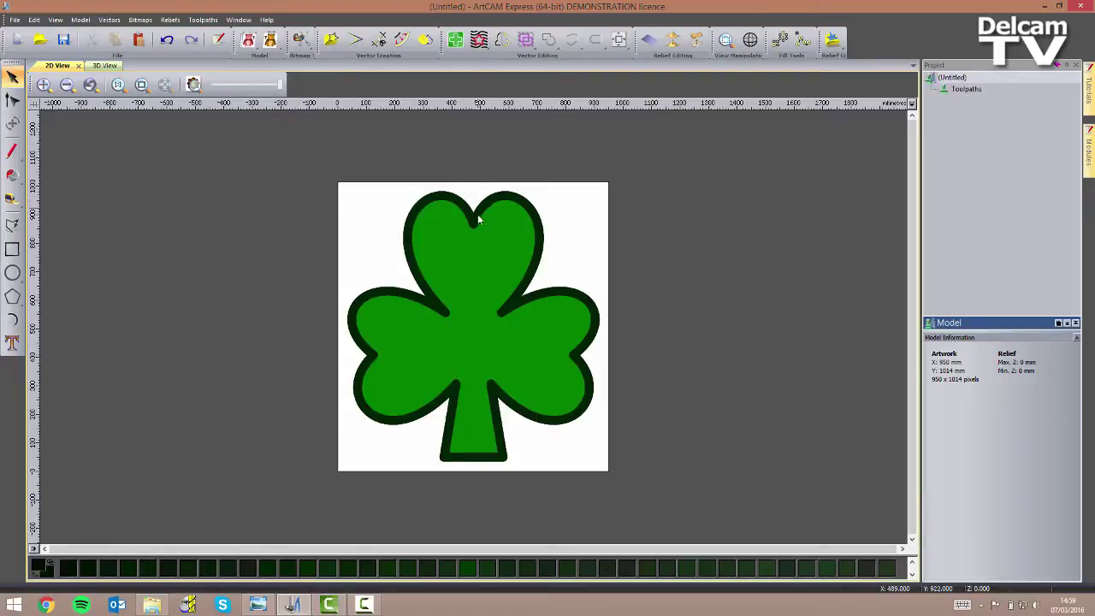
Start a bitmap-to-vector conversion and reduce the clover image to a maximum of 2 colours.
{"action": "left_click", "coordinate": [425, 39]}
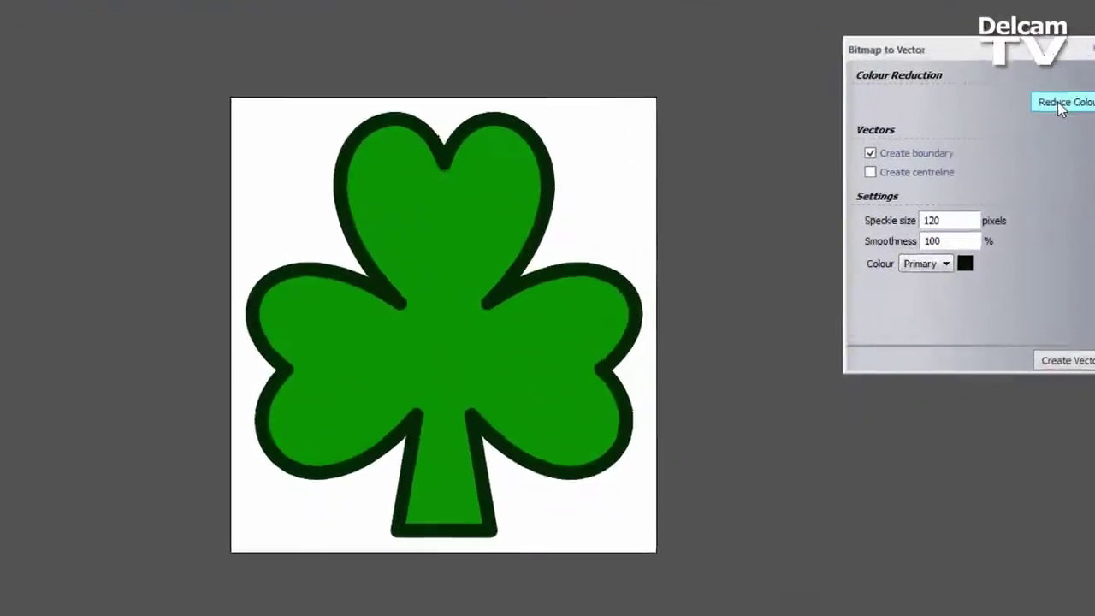
{"action": "left_click", "coordinate": [872, 185]}
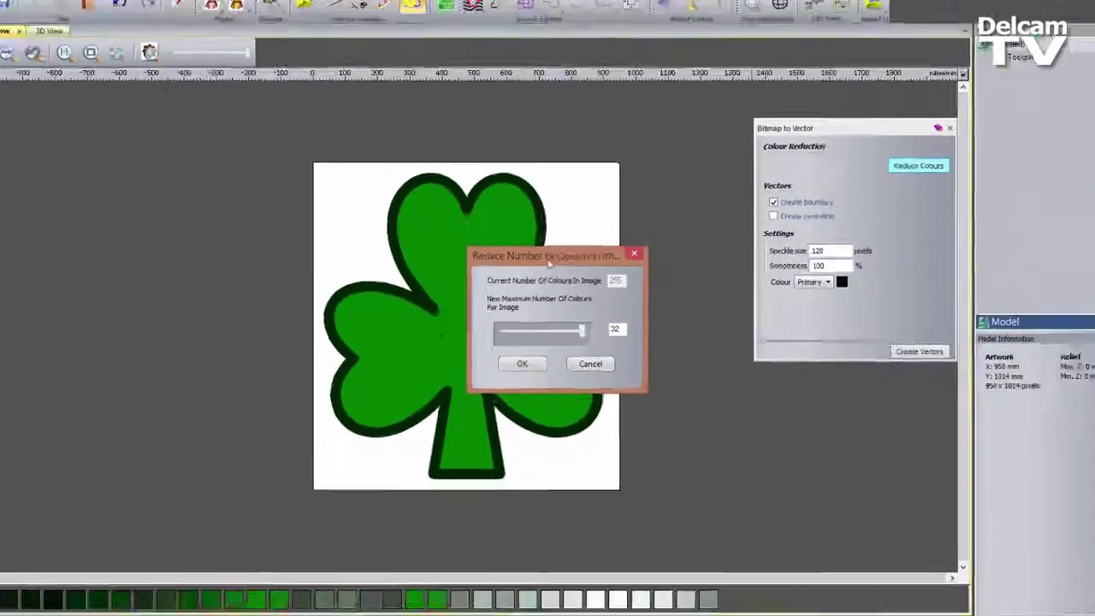
{"action": "left_click_drag", "start_coordinate": [561, 128], "coordinate": [847, 185]}
{"action": "left_click_drag", "start_coordinate": [664, 266], "coordinate": [705, 256]}
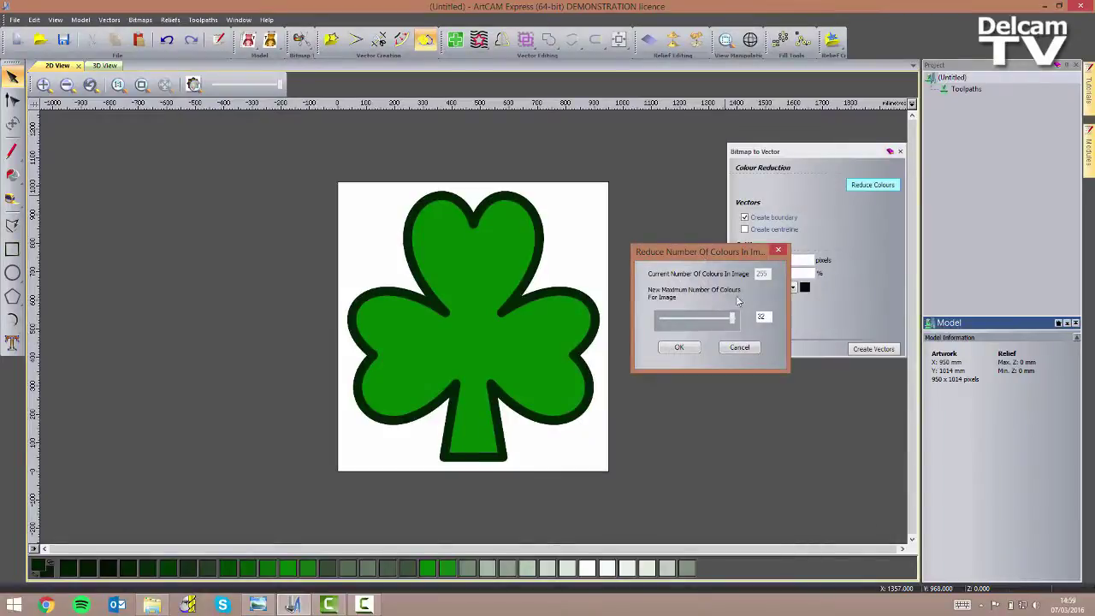
{"action": "left_click_drag", "start_coordinate": [737, 321], "coordinate": [645, 328]}
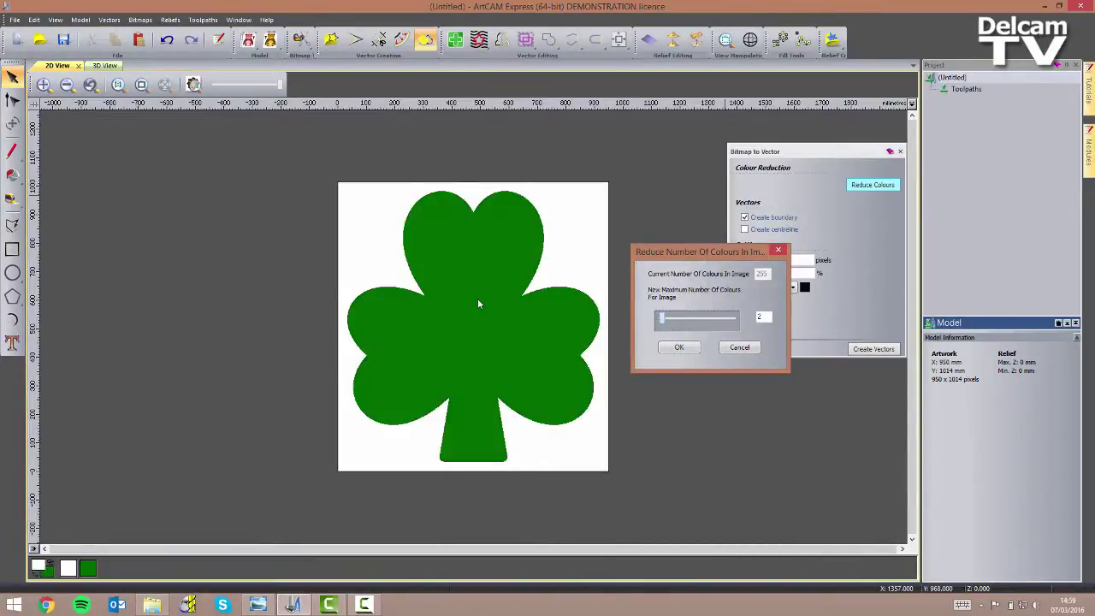
{"action": "left_click", "coordinate": [676, 348]}
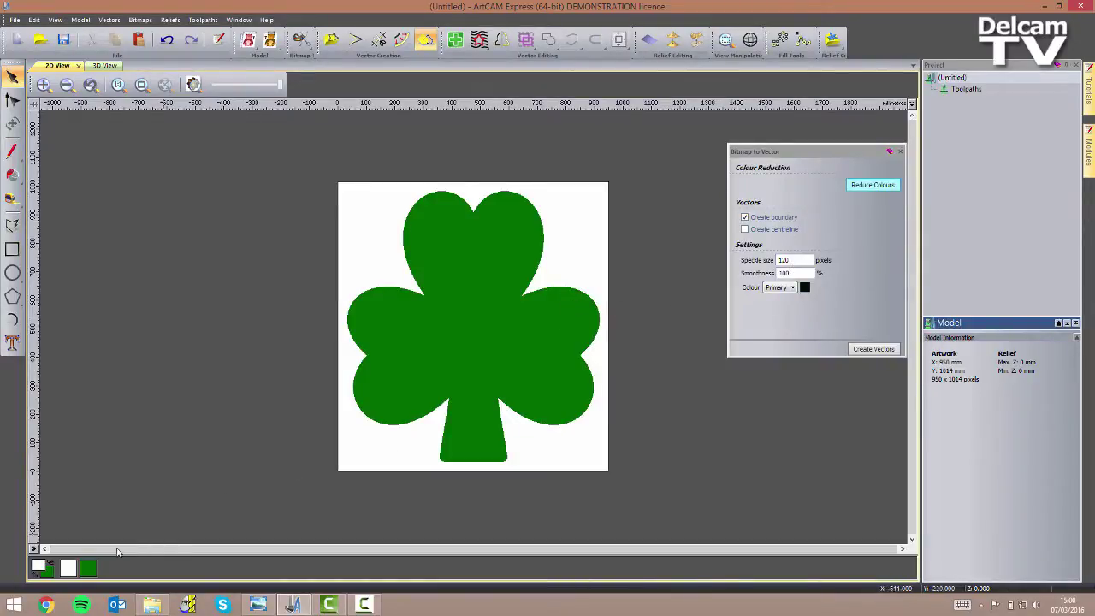
Create a boundary vector around the green clover using green as the primary colour, and hide the bitmap.
{"action": "left_click", "coordinate": [89, 569]}
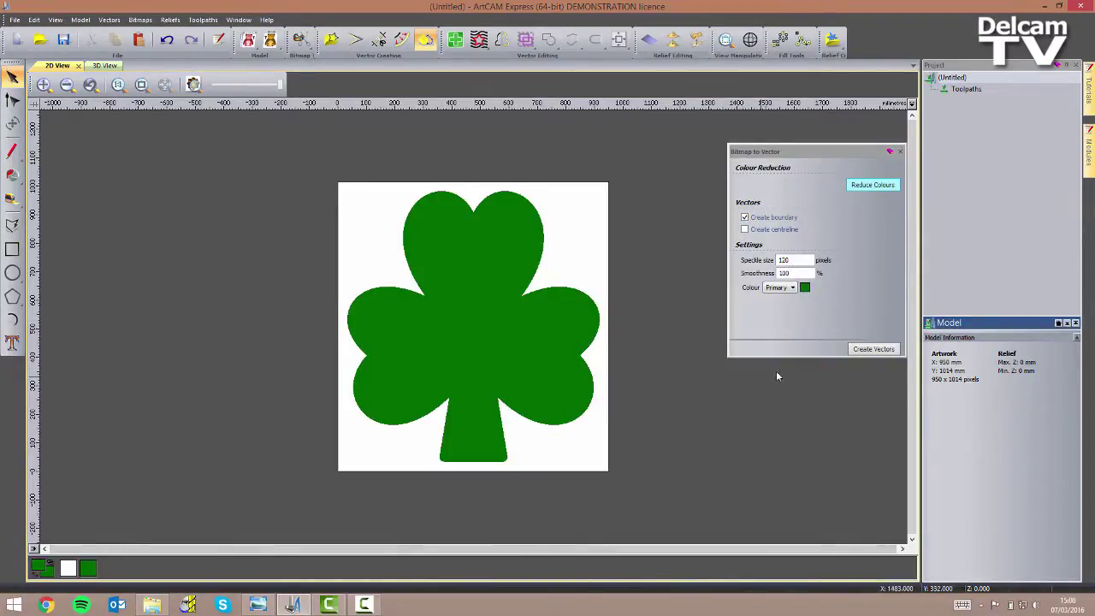
{"action": "left_click", "coordinate": [872, 349]}
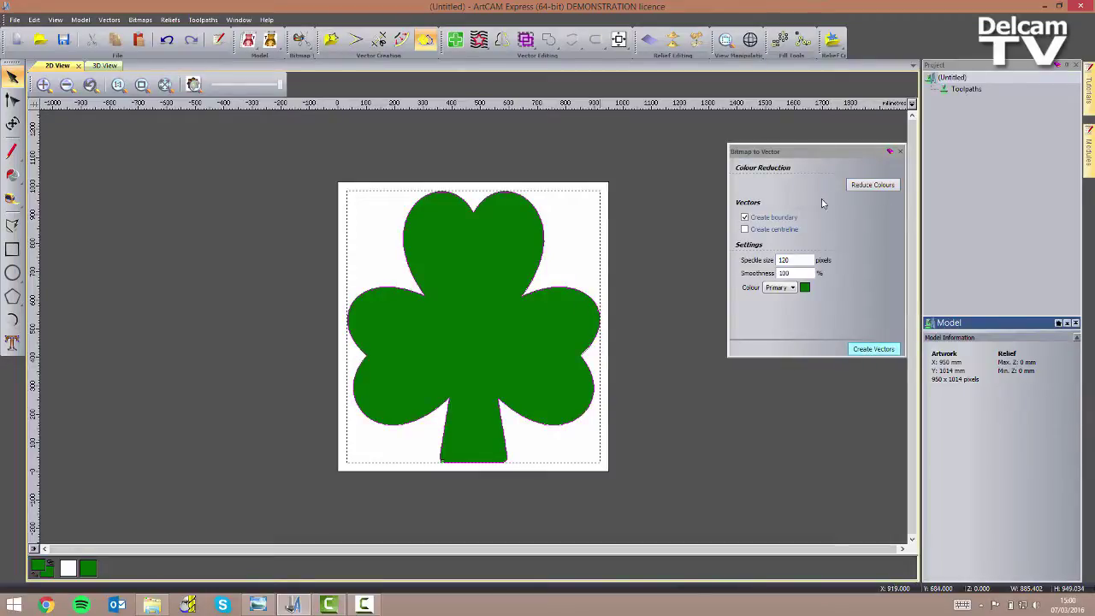
{"action": "left_click", "coordinate": [900, 151]}
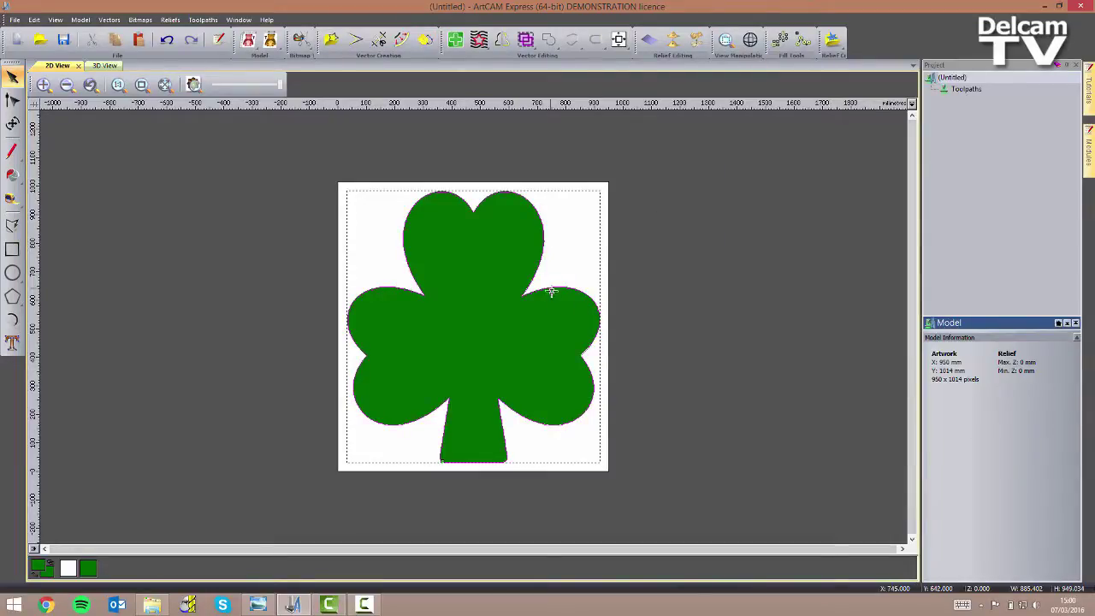
{"action": "left_click", "coordinate": [194, 84]}
{"action": "left_click", "coordinate": [478, 362]}
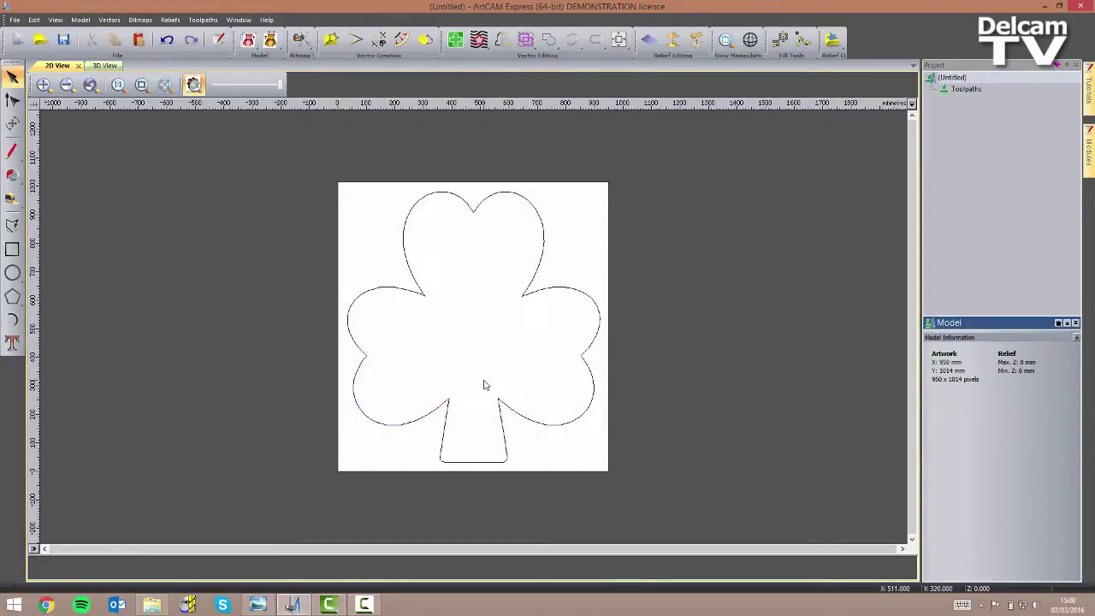
Select the clover outline and show its nodes for editing around the stem.
{"action": "scroll", "coordinate": [484, 383], "scroll_direction": "up", "scroll_amount": 1}
{"action": "scroll", "coordinate": [491, 377], "scroll_direction": "down", "scroll_amount": 1}
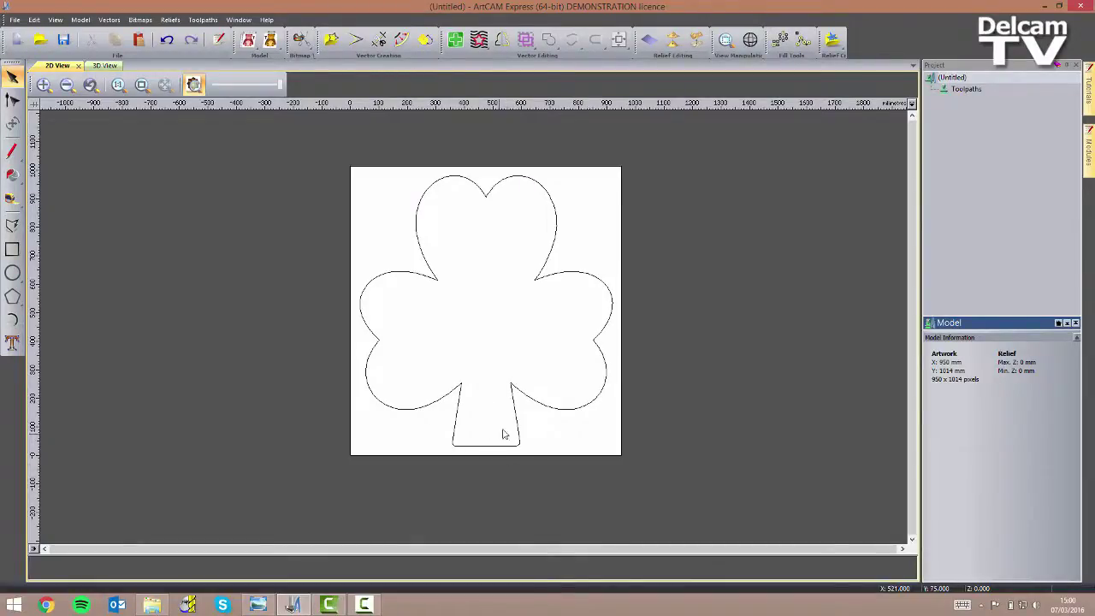
{"action": "scroll", "coordinate": [506, 424], "scroll_direction": "up", "scroll_amount": 1}
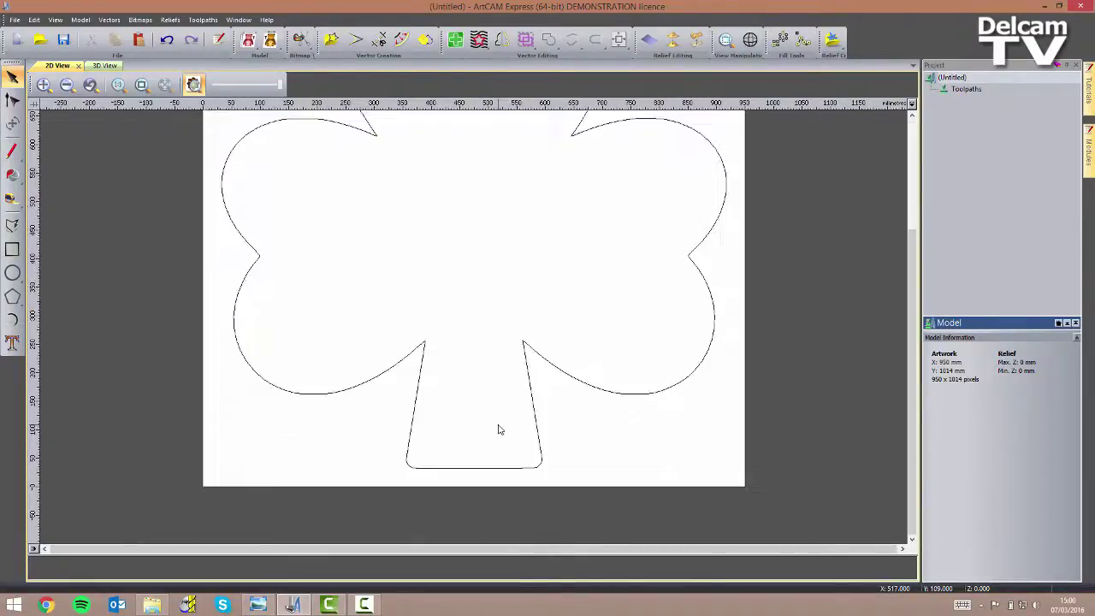
{"action": "left_click", "coordinate": [537, 427]}
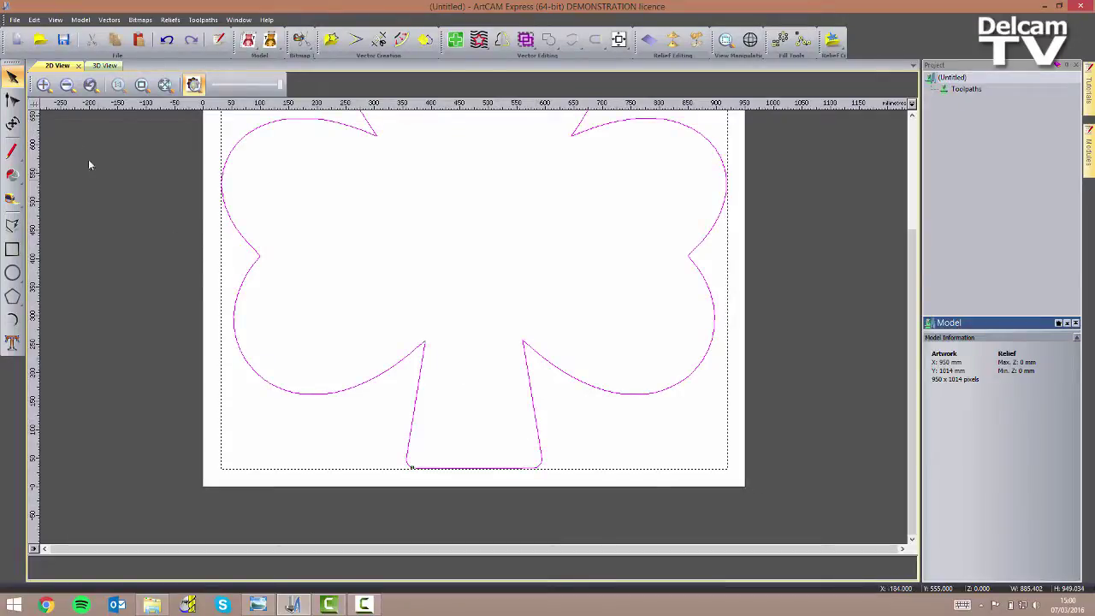
{"action": "left_click", "coordinate": [12, 100]}
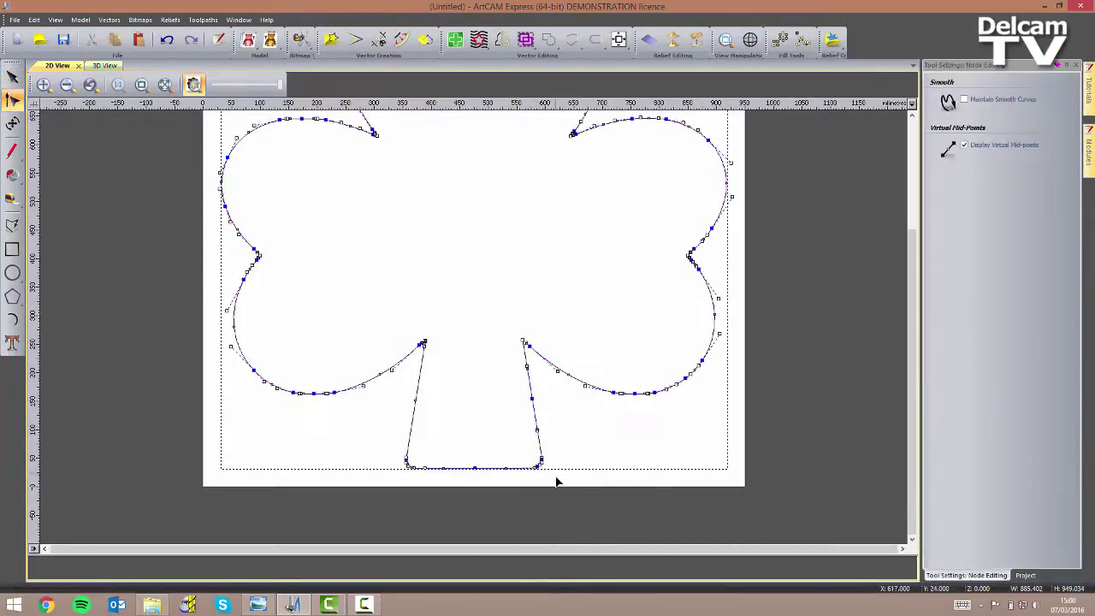
Set a fixed nudge distance of 10 mm and nudge the nodes on the stem's right side 30 mm to the left.
{"action": "scroll", "coordinate": [557, 479], "scroll_direction": "up", "scroll_amount": 1}
{"action": "left_click_drag", "start_coordinate": [500, 402], "coordinate": [467, 171]}
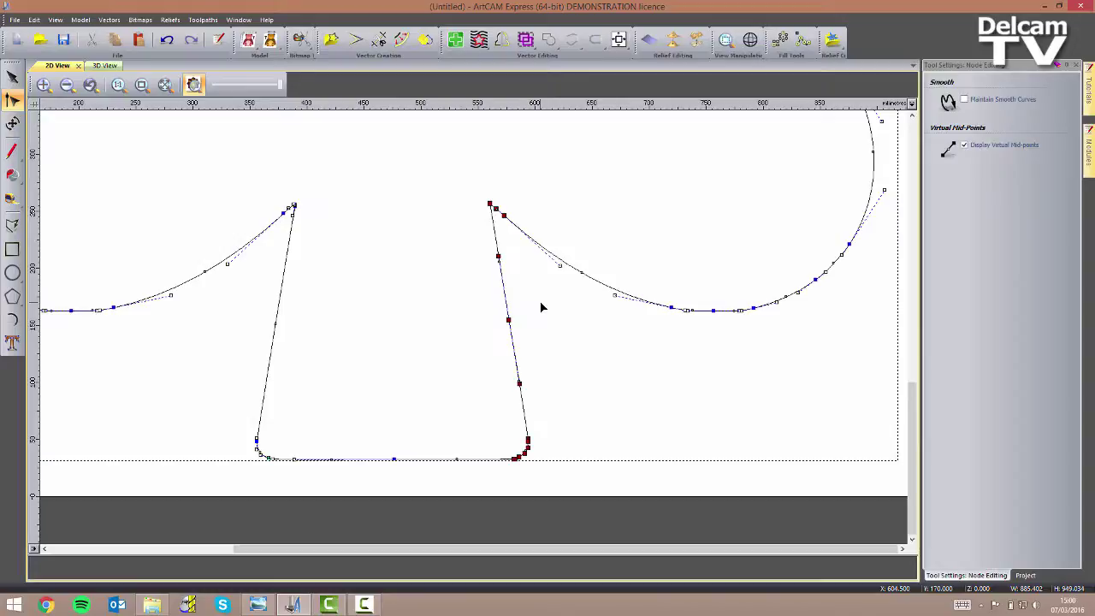
{"action": "key", "text": "n"}
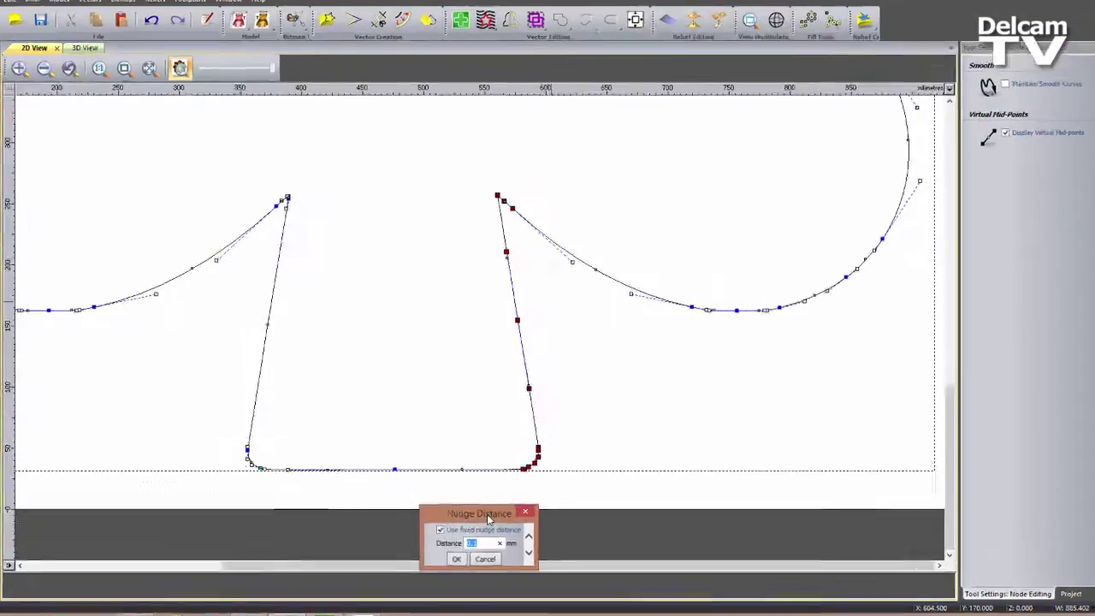
{"action": "left_click_drag", "start_coordinate": [487, 518], "coordinate": [435, 286]}
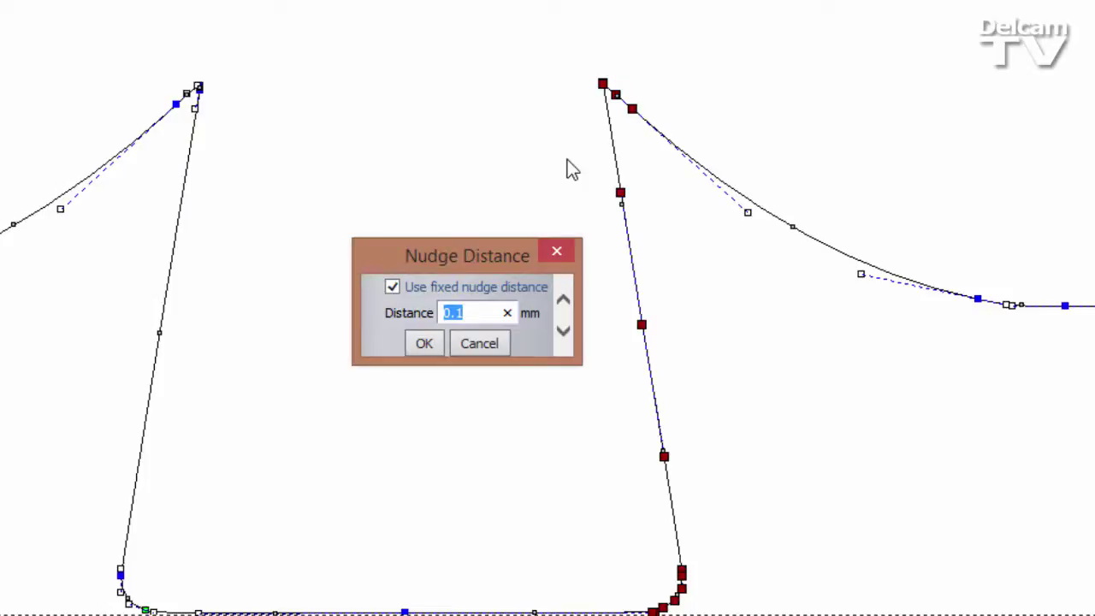
{"action": "type", "text": "10"}
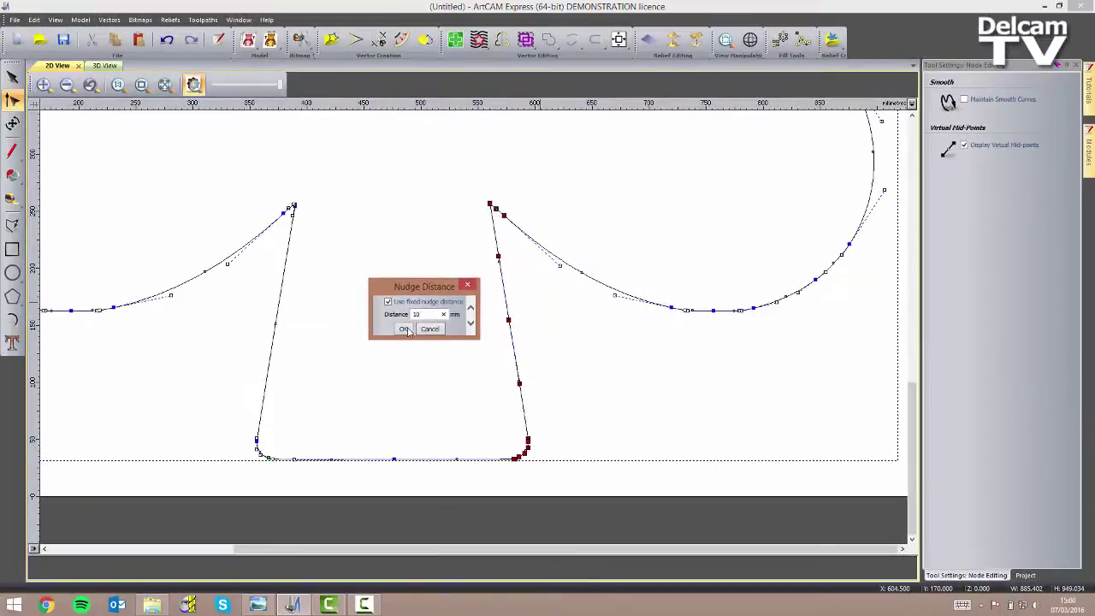
{"action": "left_click", "coordinate": [406, 329]}
{"action": "key", "text": "Left"}
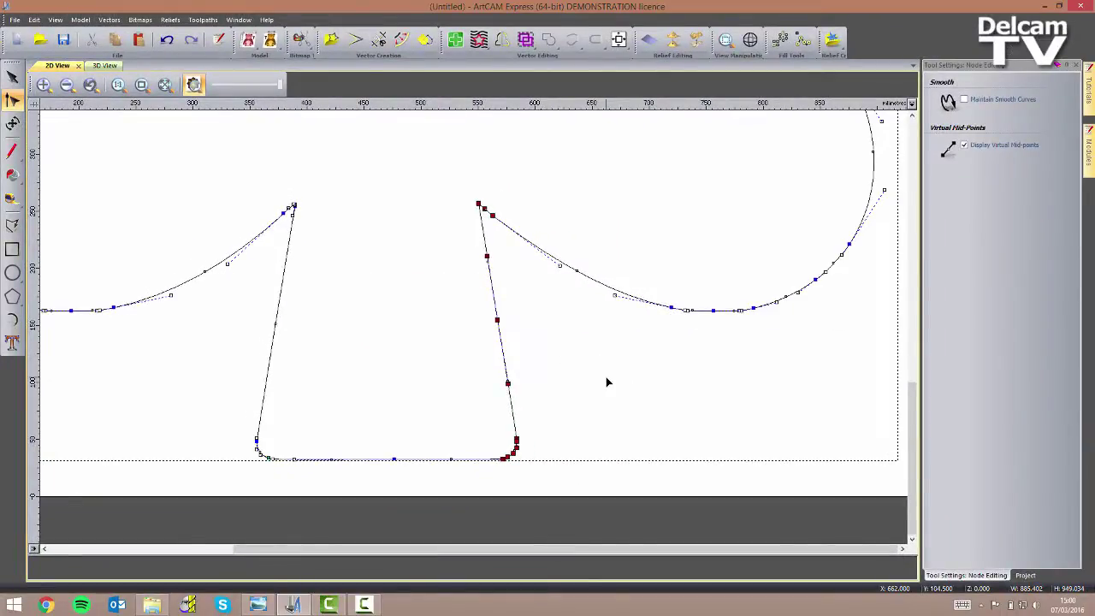
{"action": "key", "text": "Left"}
{"action": "key", "text": "Left"}
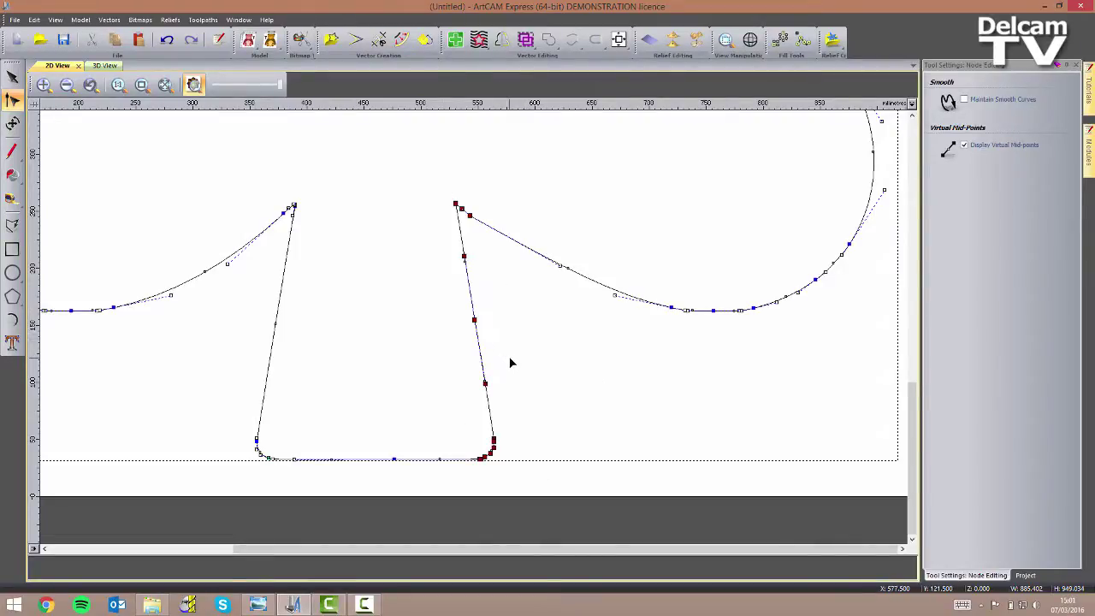
Nudge the nodes on the stem's left side 30 mm to the right and leave node editing.
{"action": "left_click", "coordinate": [308, 471]}
{"action": "left_click_drag", "start_coordinate": [306, 468], "coordinate": [245, 161]}
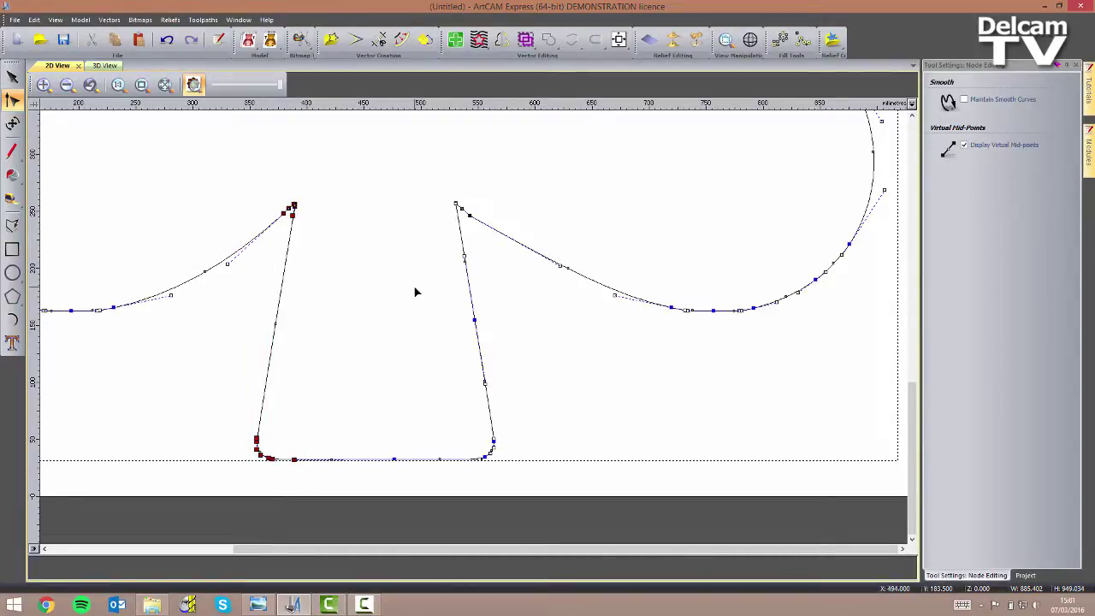
{"action": "key", "text": "Right"}
{"action": "key", "text": "Right"}
{"action": "key", "text": "Right"}
{"action": "key", "text": "Right"}
{"action": "key", "text": "Right"}
{"action": "key", "text": "Right"}
{"action": "key", "text": "Right"}
{"action": "key", "text": "Right"}
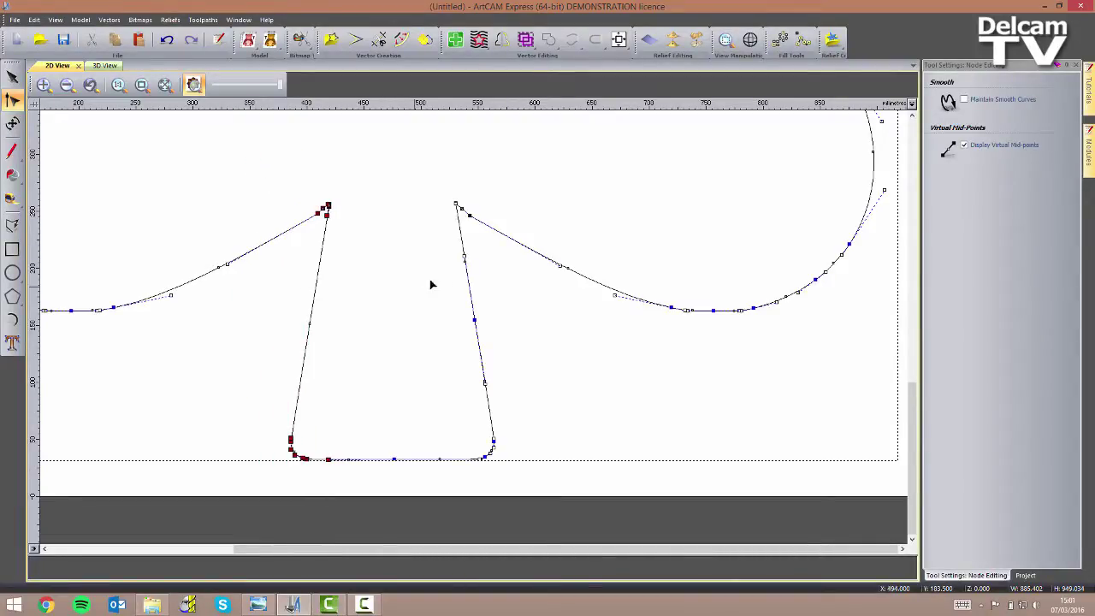
{"action": "left_click", "coordinate": [585, 419]}
{"action": "scroll", "coordinate": [578, 411], "scroll_direction": "down", "scroll_amount": 3}
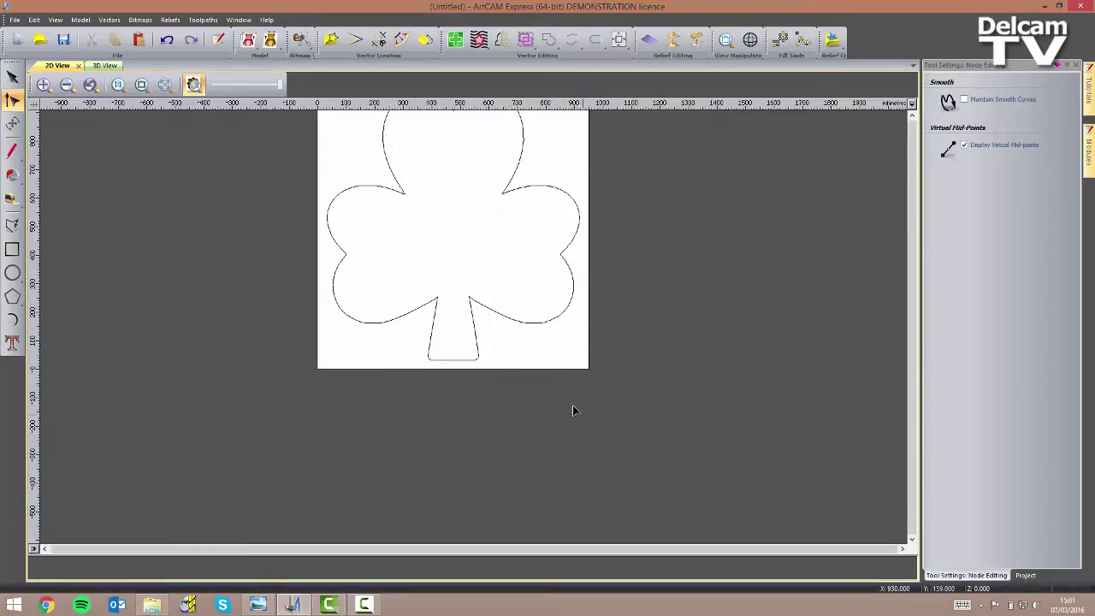
{"action": "key", "text": "n"}
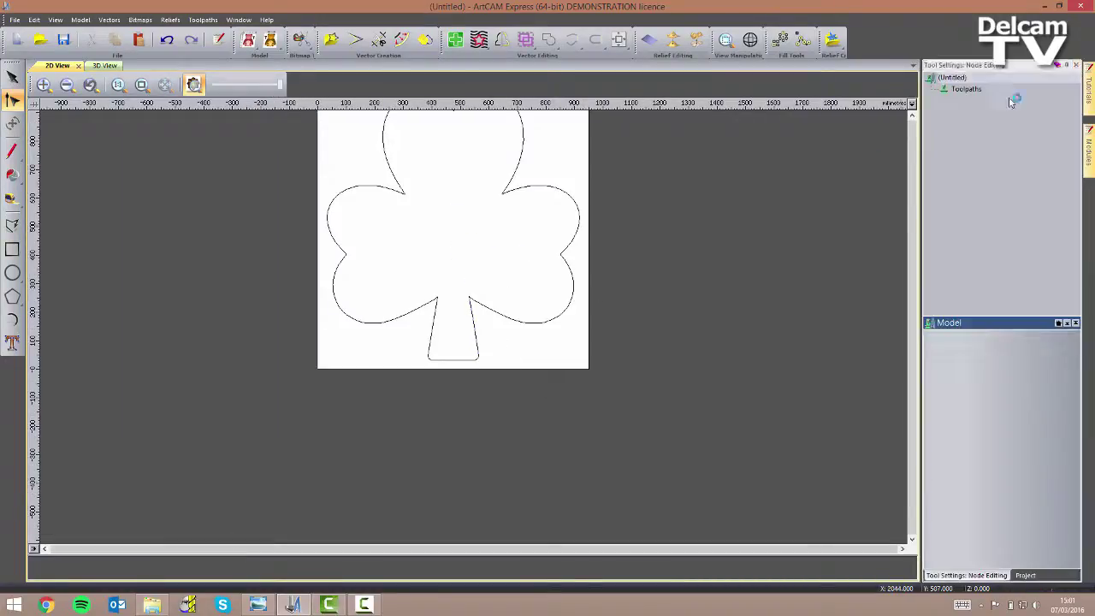
{"action": "left_click", "coordinate": [141, 84]}
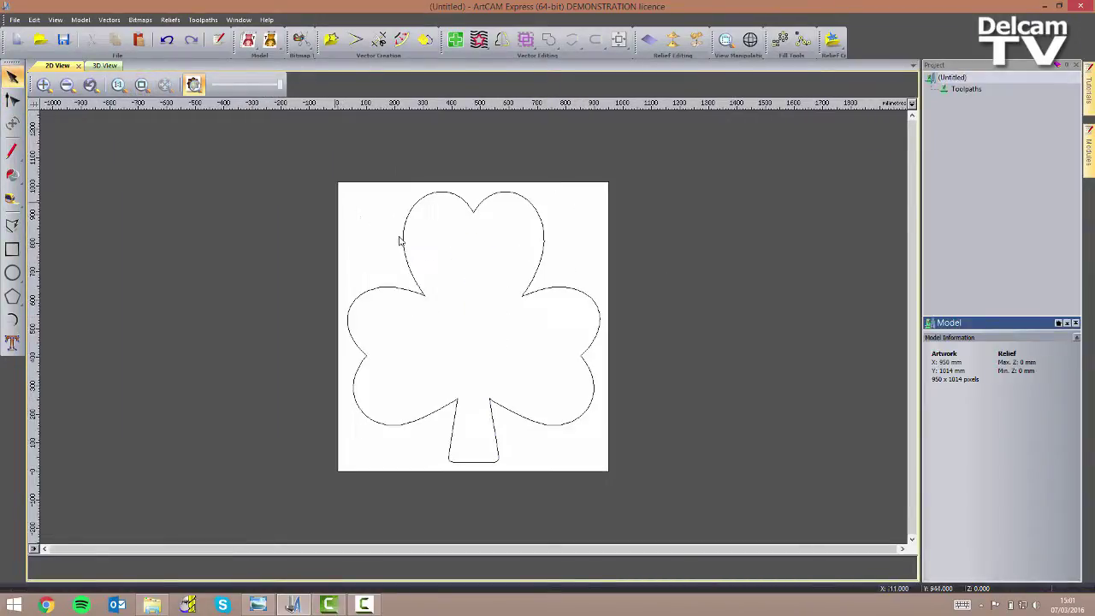
Export the clover outline as an EPS vector file named "Clover vector" in the St.Patrick's_Express_03-03-16 folder.
{"action": "left_click", "coordinate": [590, 409]}
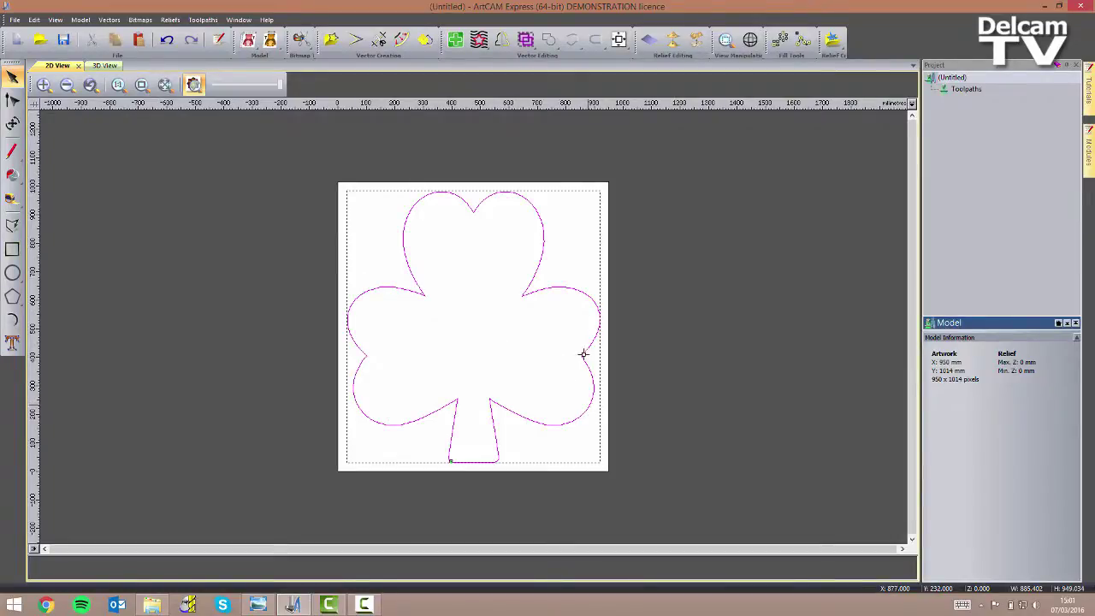
{"action": "left_click", "coordinate": [116, 22]}
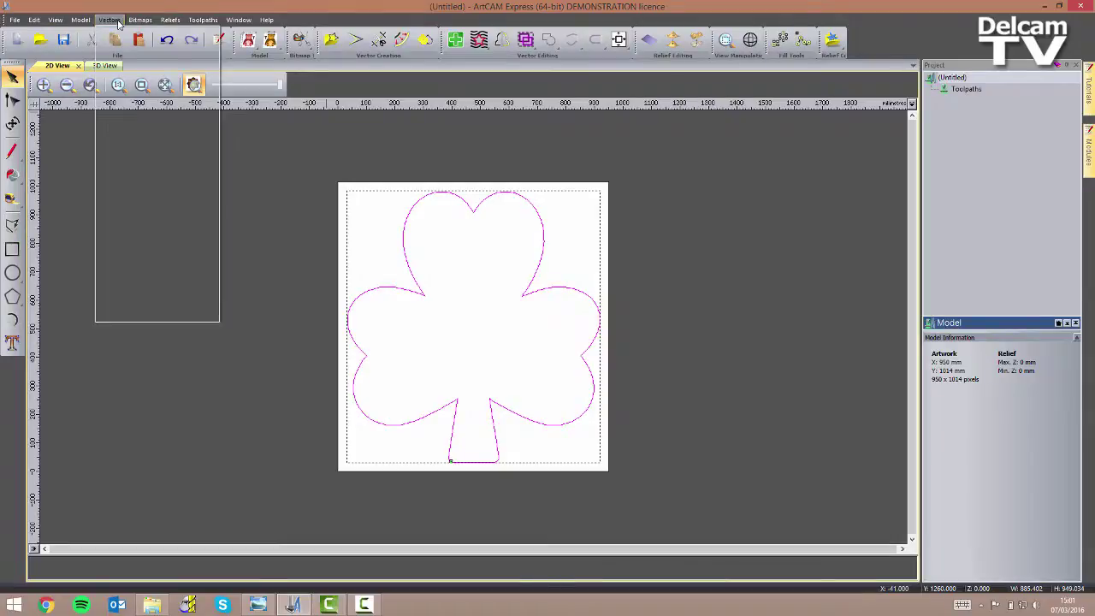
{"action": "left_click", "coordinate": [130, 44]}
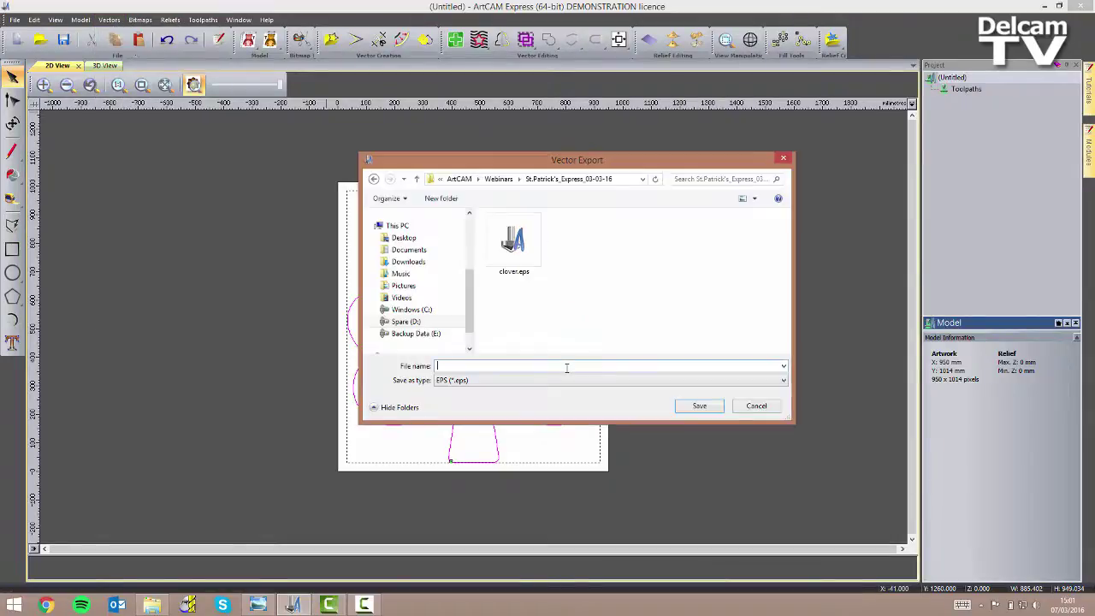
{"action": "type", "text": "Clove"}
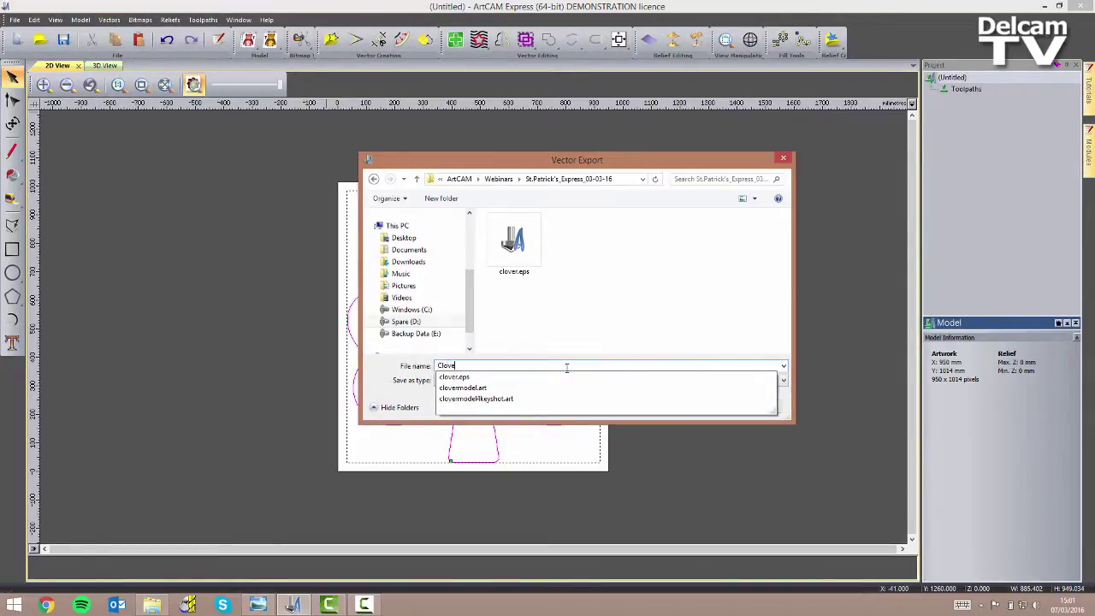
{"action": "type", "text": "r vector"}
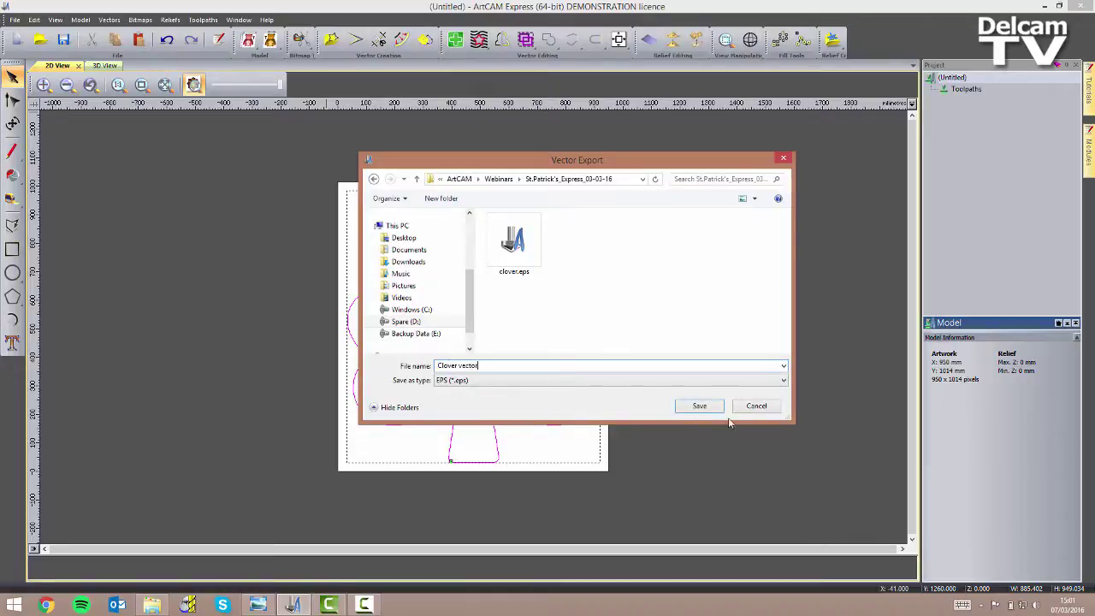
{"action": "left_click", "coordinate": [700, 408]}
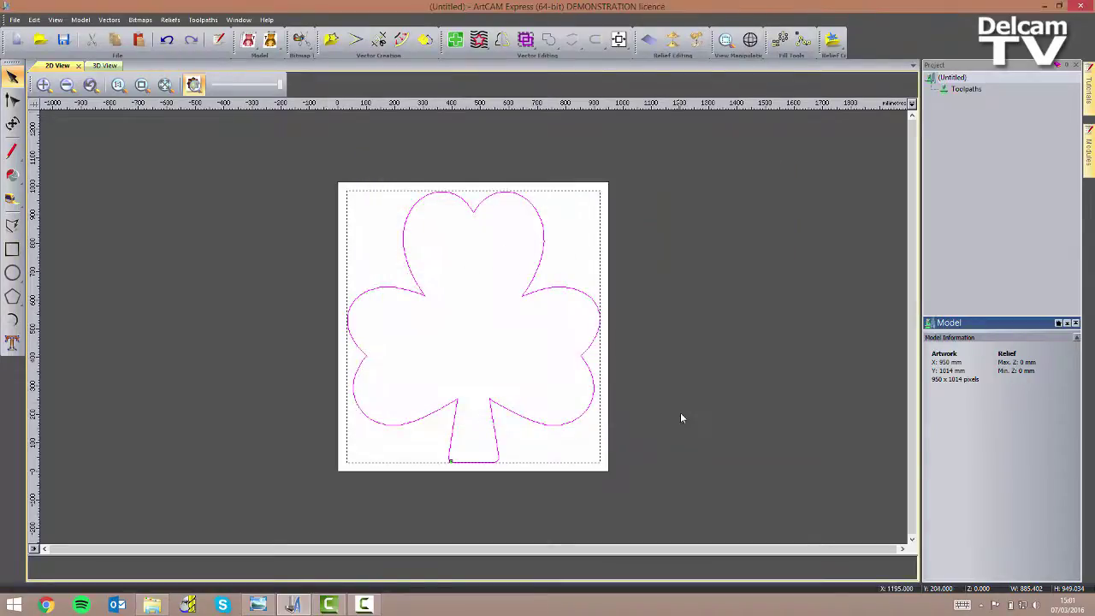
{"action": "left_click", "coordinate": [670, 400]}
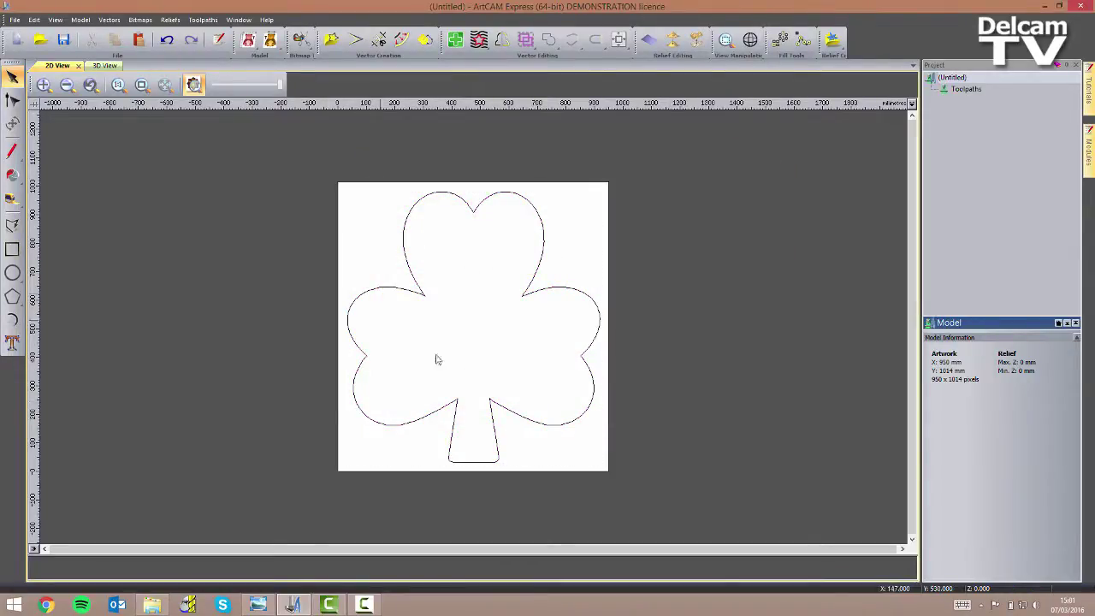
Close the clover model without saving the changes.
{"action": "left_click", "coordinate": [14, 21]}
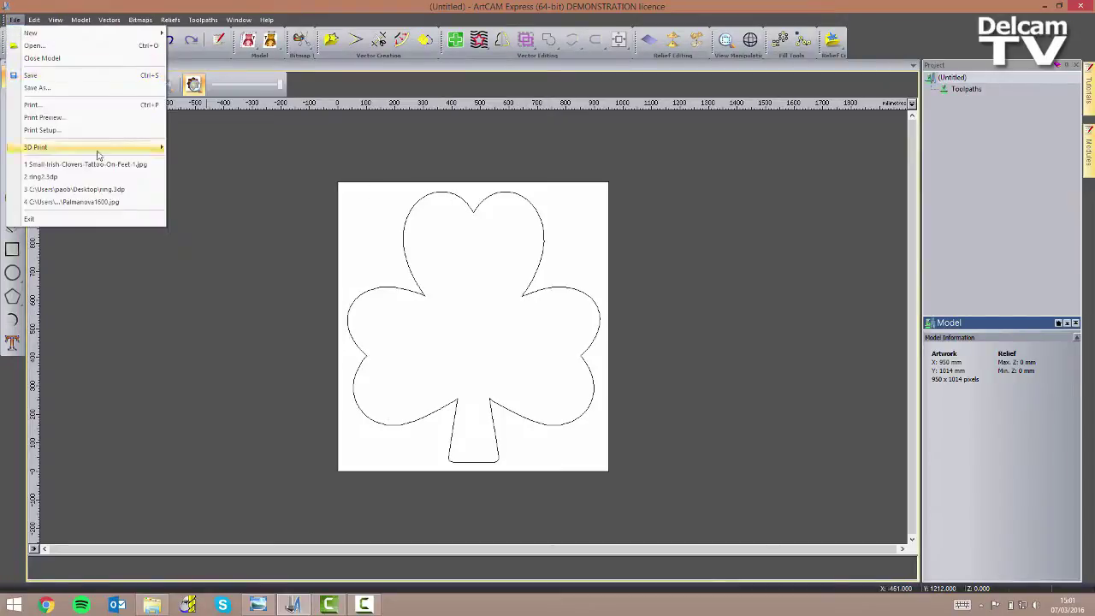
{"action": "left_click", "coordinate": [96, 62]}
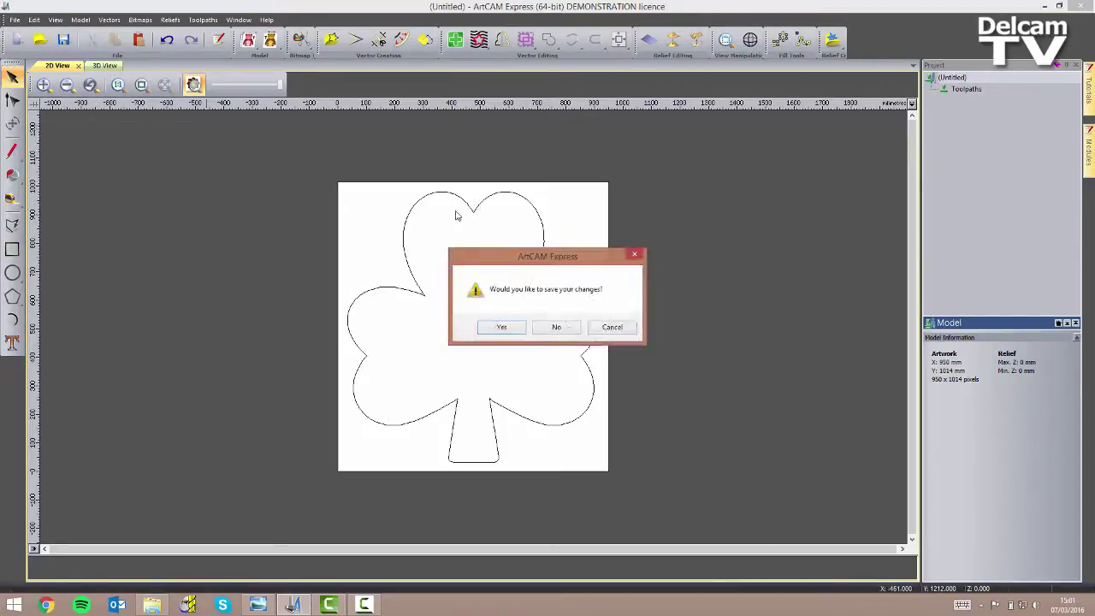
{"action": "left_click", "coordinate": [557, 329]}
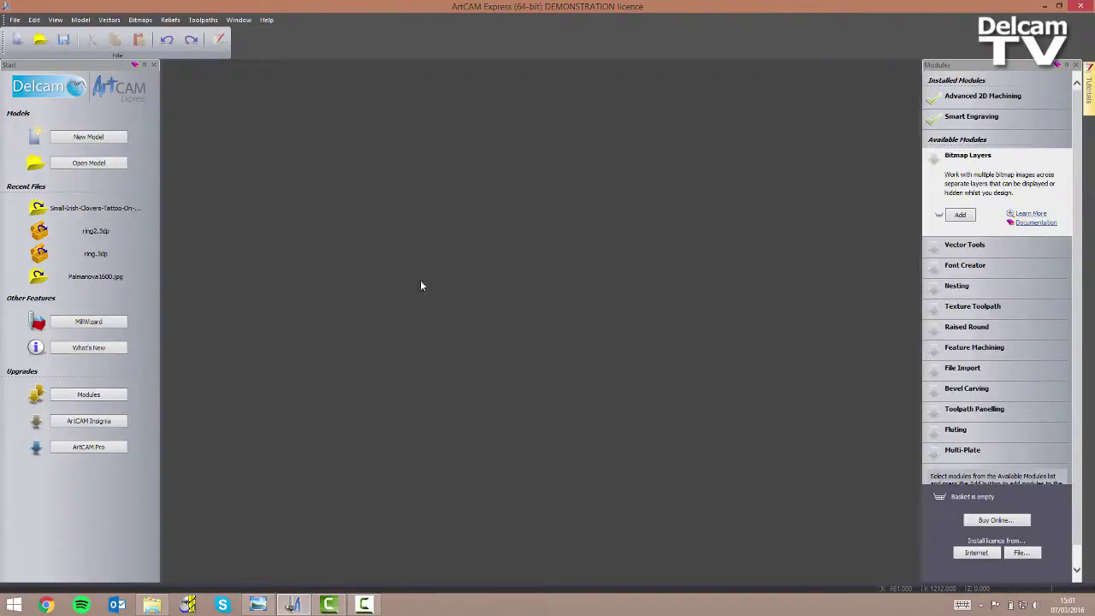
Create a new model 400 mm high and 500 mm wide at 2236 x 1788 points, with the job origin at the centre.
{"action": "left_click", "coordinate": [86, 140]}
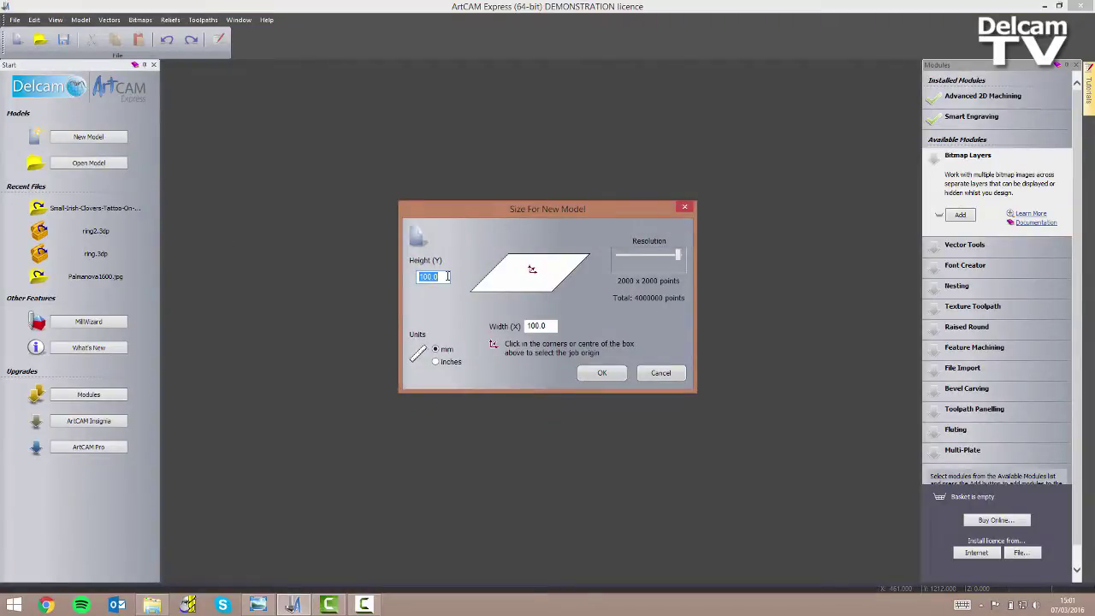
{"action": "type", "text": "400.0"}
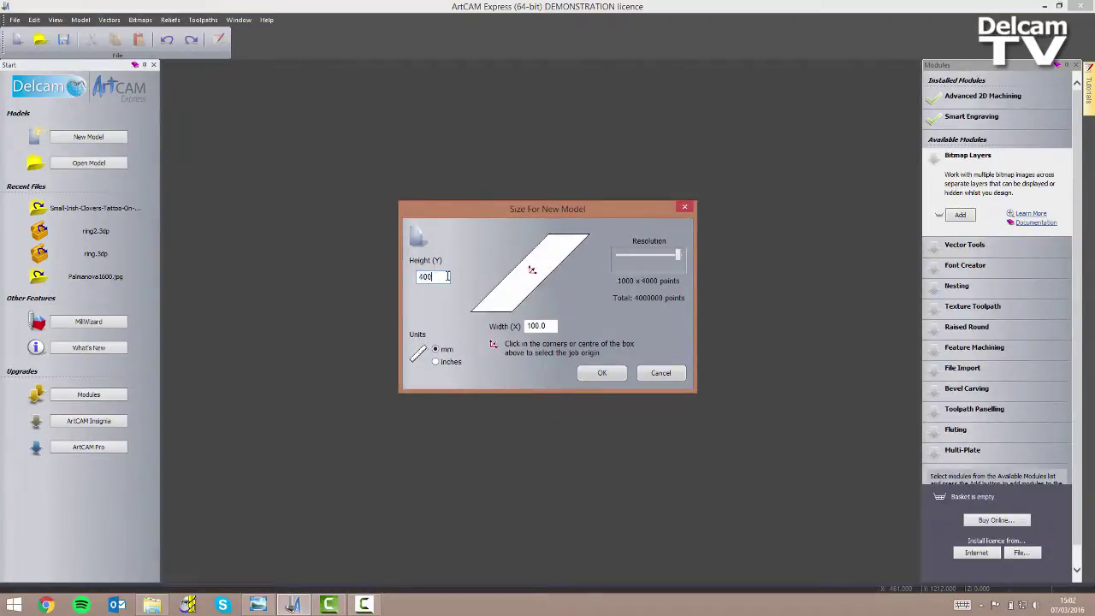
{"action": "key", "text": "Tab"}
{"action": "type", "text": "500"}
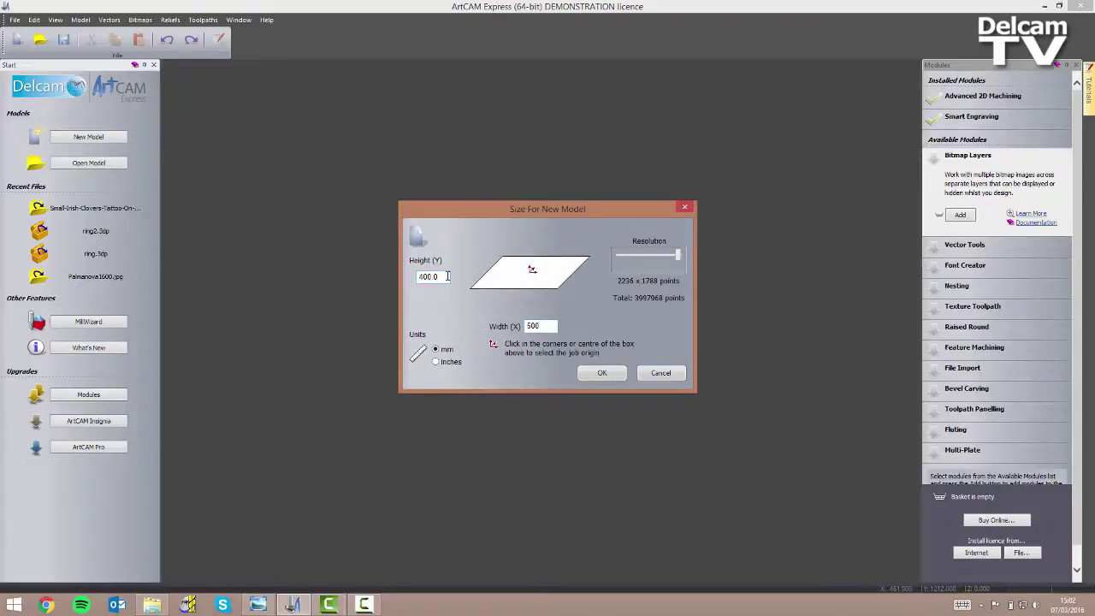
{"action": "left_click", "coordinate": [679, 254]}
{"action": "left_click", "coordinate": [602, 372]}
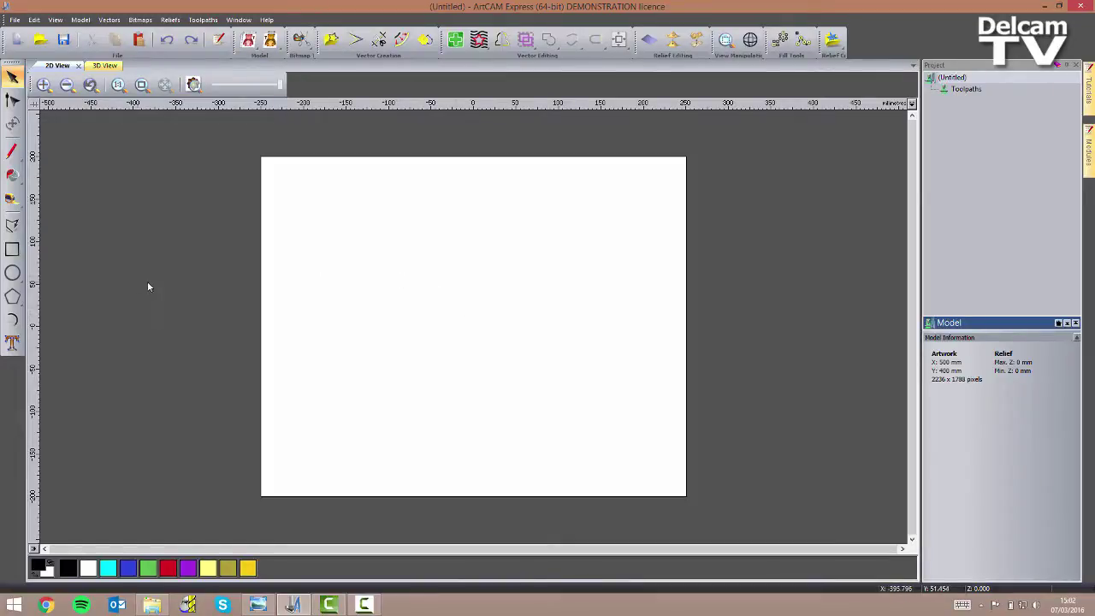
Create a 450 x 350 mm rectangle with a 30 mm corner radius centred at X 0, Y 0.
{"action": "left_click", "coordinate": [12, 249]}
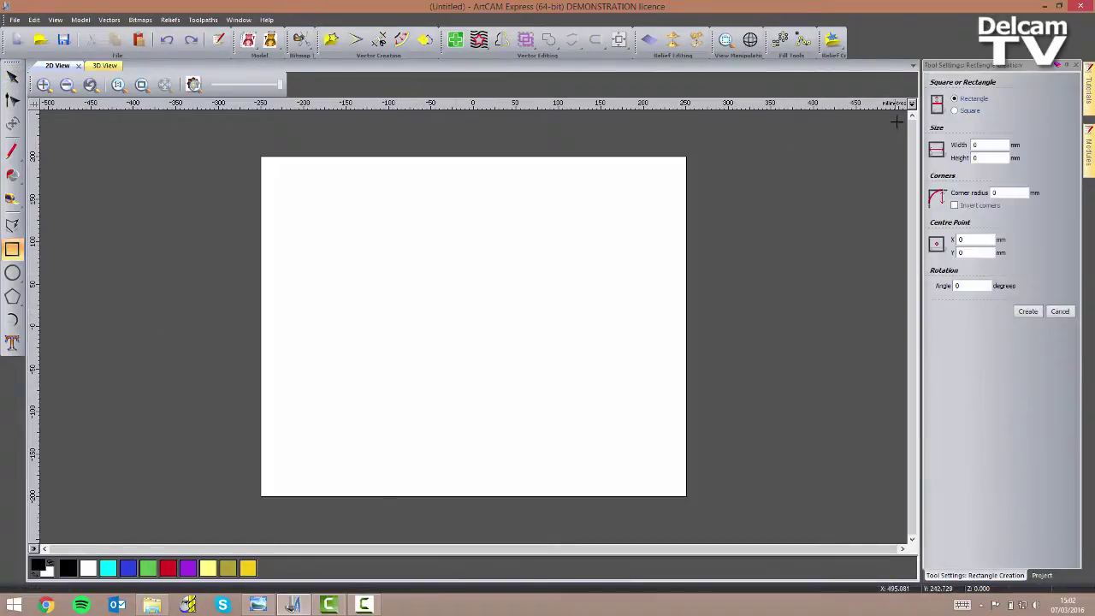
{"action": "left_click", "coordinate": [984, 144]}
{"action": "key", "text": "BackSpace"}
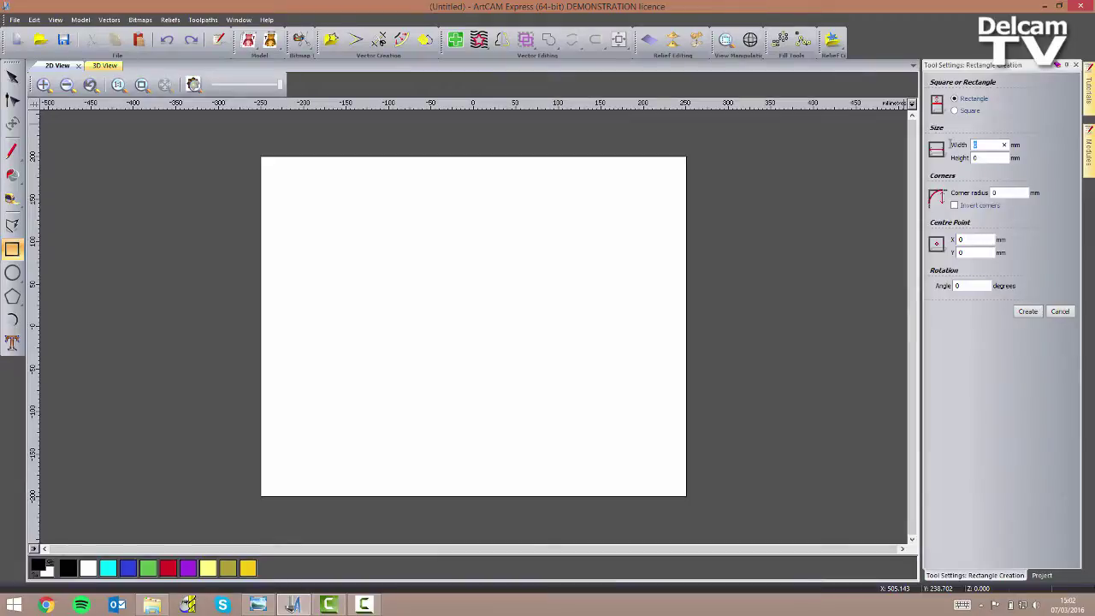
{"action": "type", "text": "450"}
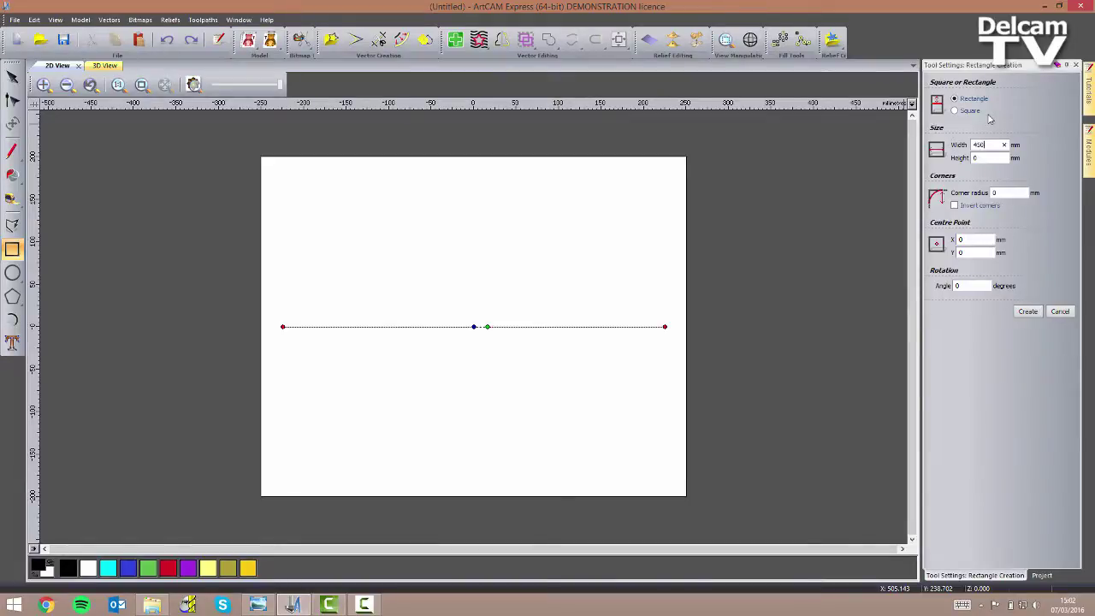
{"action": "type", "text": "350"}
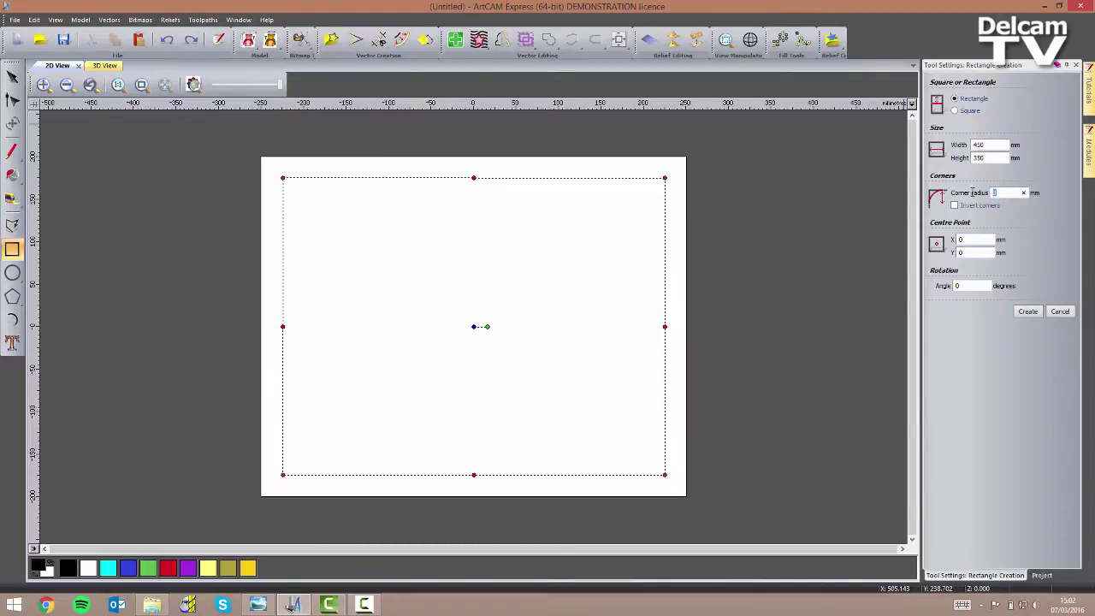
{"action": "type", "text": "0"}
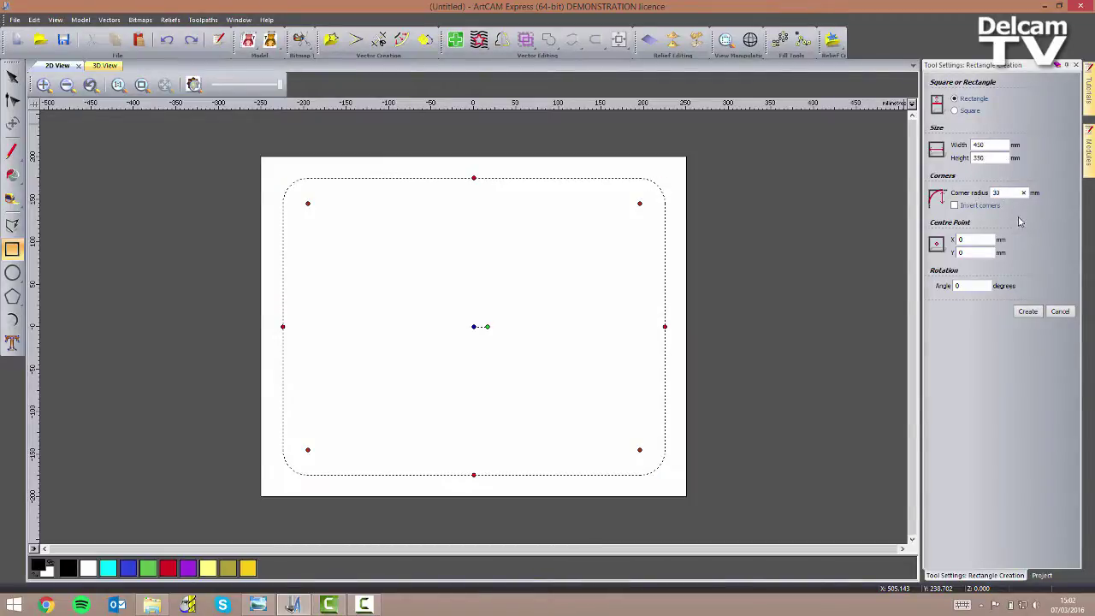
{"action": "left_click", "coordinate": [1027, 312]}
{"action": "left_click", "coordinate": [1061, 313]}
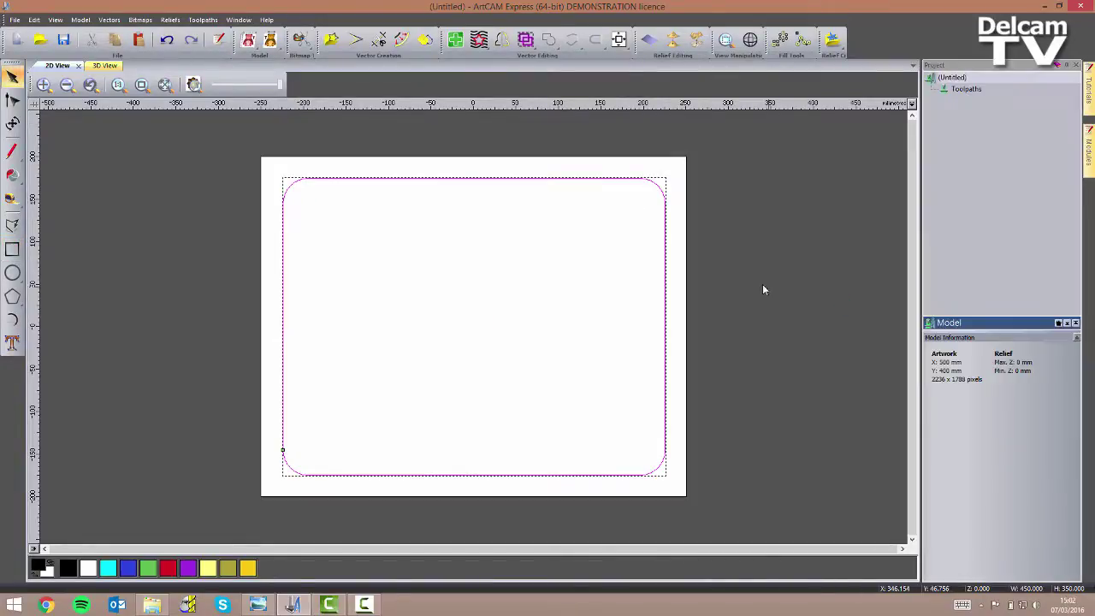
{"action": "left_click", "coordinate": [745, 283]}
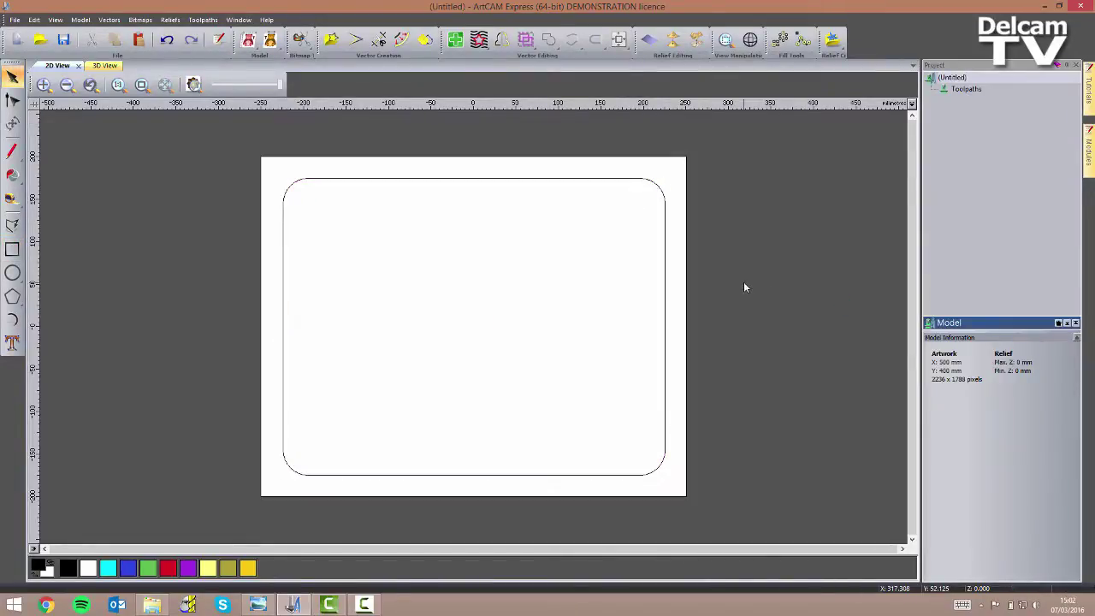
Show the rounded rectangle's nodes and insert a mid node on both its bottom and top edges.
{"action": "left_click", "coordinate": [487, 181]}
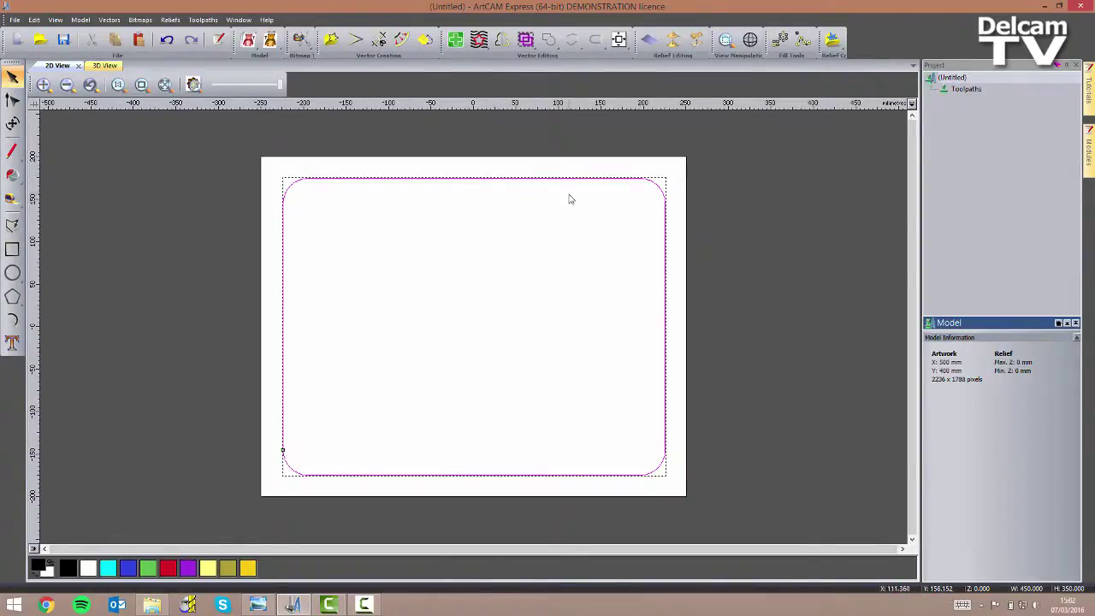
{"action": "left_click", "coordinate": [13, 100]}
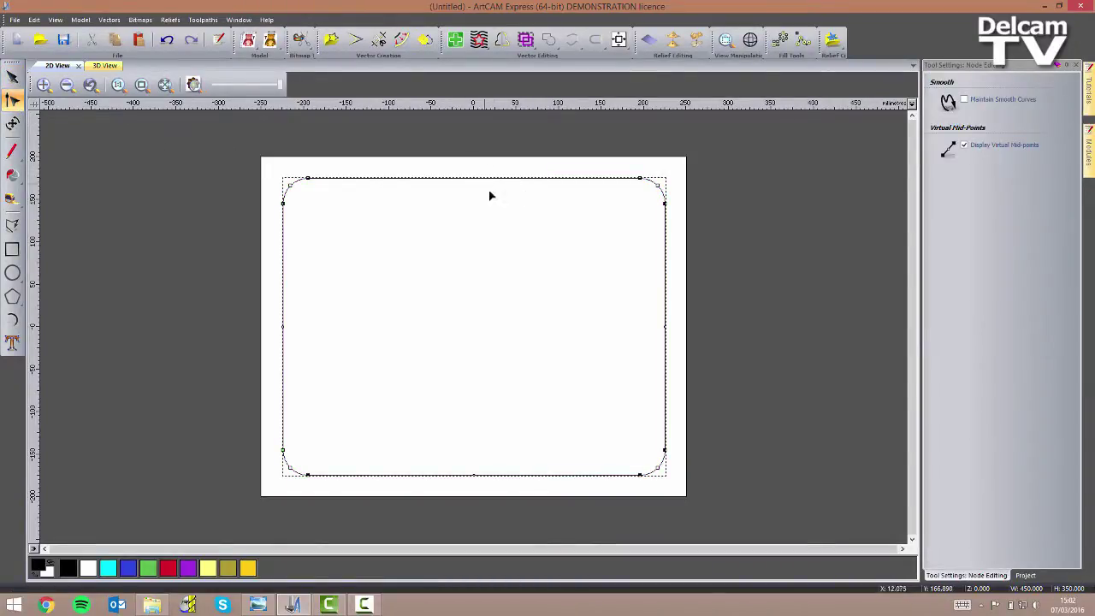
{"action": "right_click", "coordinate": [505, 479]}
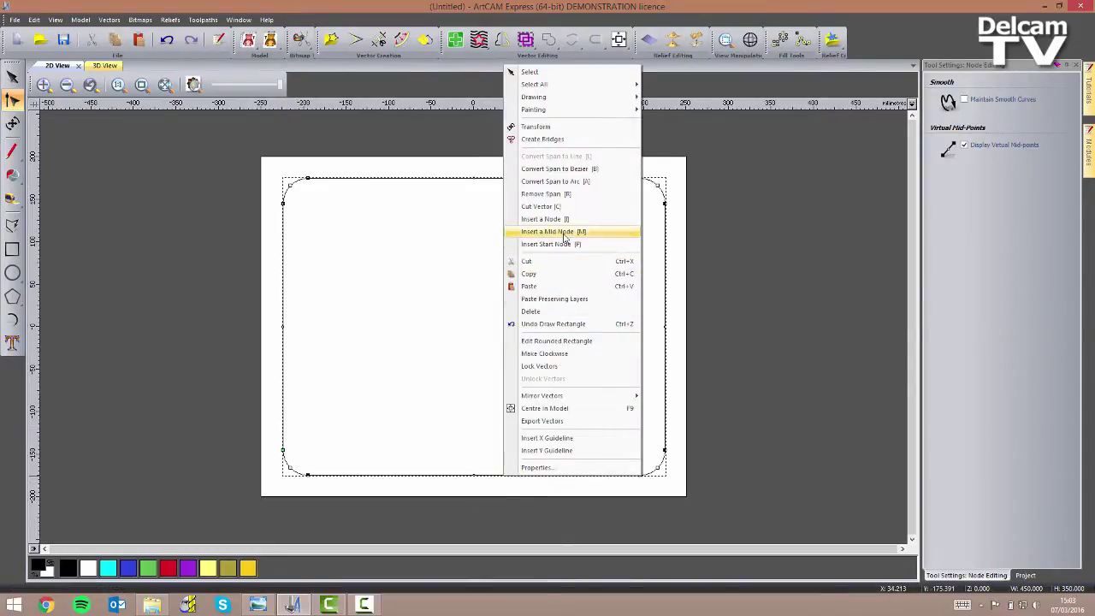
{"action": "left_click", "coordinate": [558, 231]}
{"action": "right_click", "coordinate": [514, 180]}
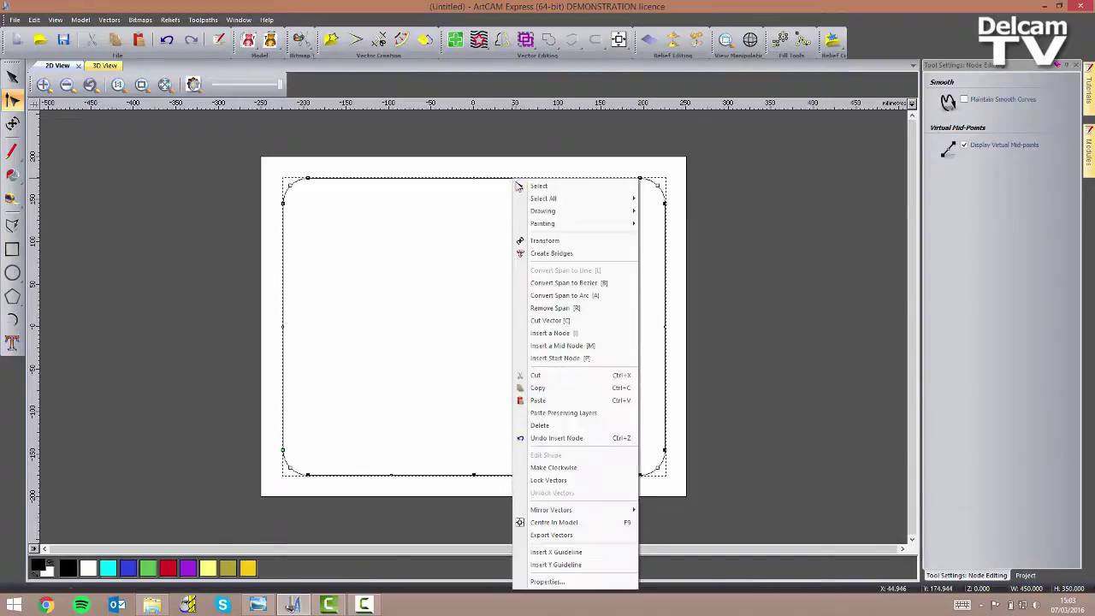
{"action": "left_click", "coordinate": [582, 347]}
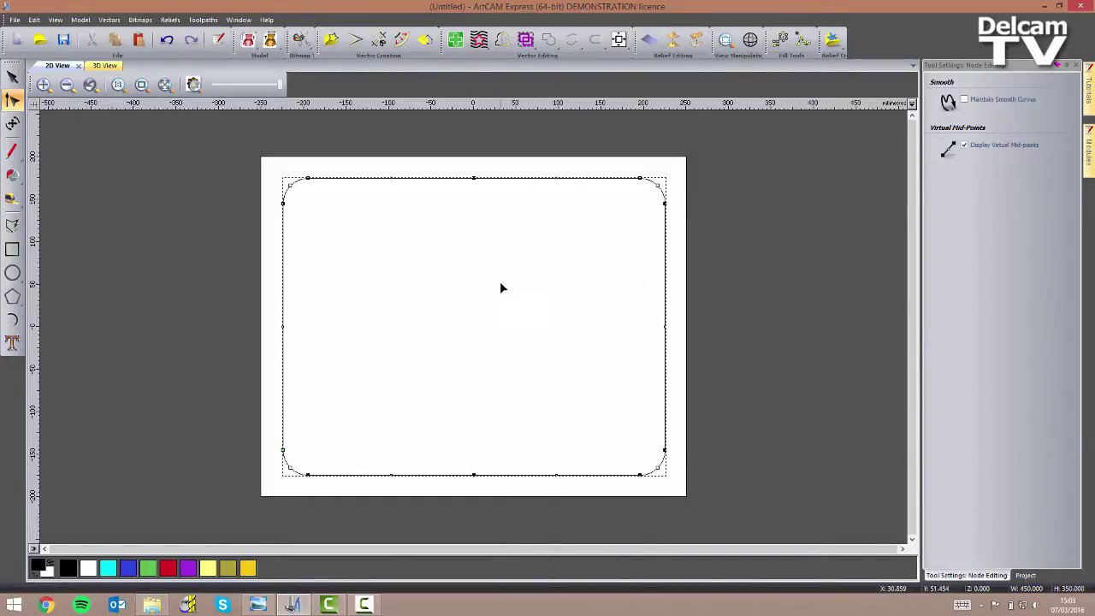
Curve the rectangle's top edge inward by nudging its Bezier mid node down about 20 mm.
{"action": "left_click", "coordinate": [475, 180]}
{"action": "key", "text": "Down"}
{"action": "key", "text": "Down"}
{"action": "key", "text": "Down"}
{"action": "key", "text": "Down"}
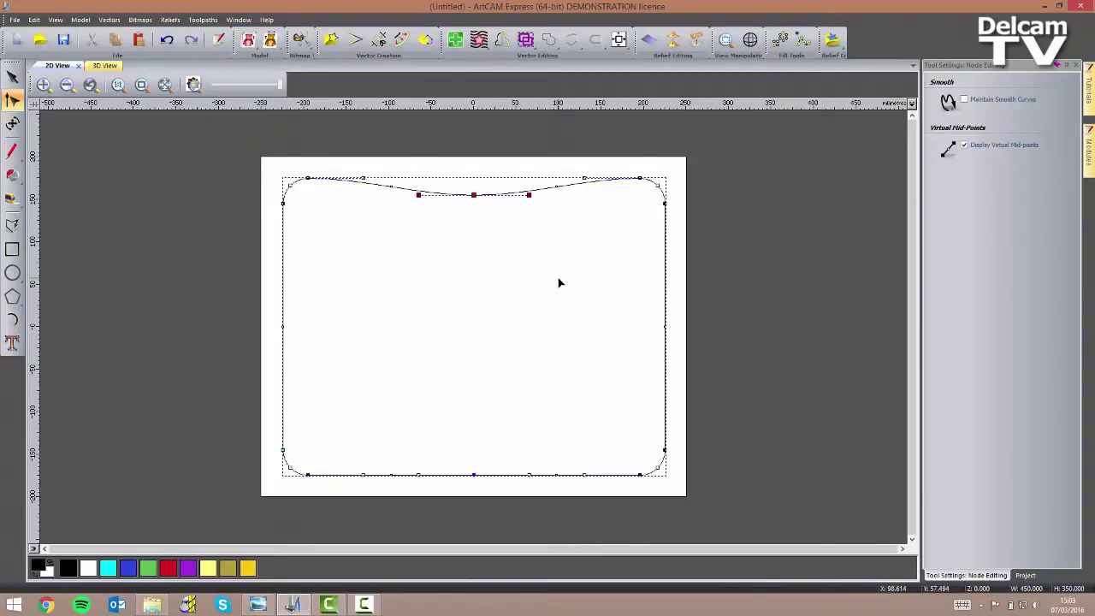
Curve the bottom edge inward by nudging its mid node up about 20 mm, and leave node editing.
{"action": "left_click_drag", "start_coordinate": [403, 462], "coordinate": [527, 507]}
{"action": "key", "text": "Up"}
{"action": "key", "text": "Up"}
{"action": "key", "text": "Up"}
{"action": "key", "text": "Up"}
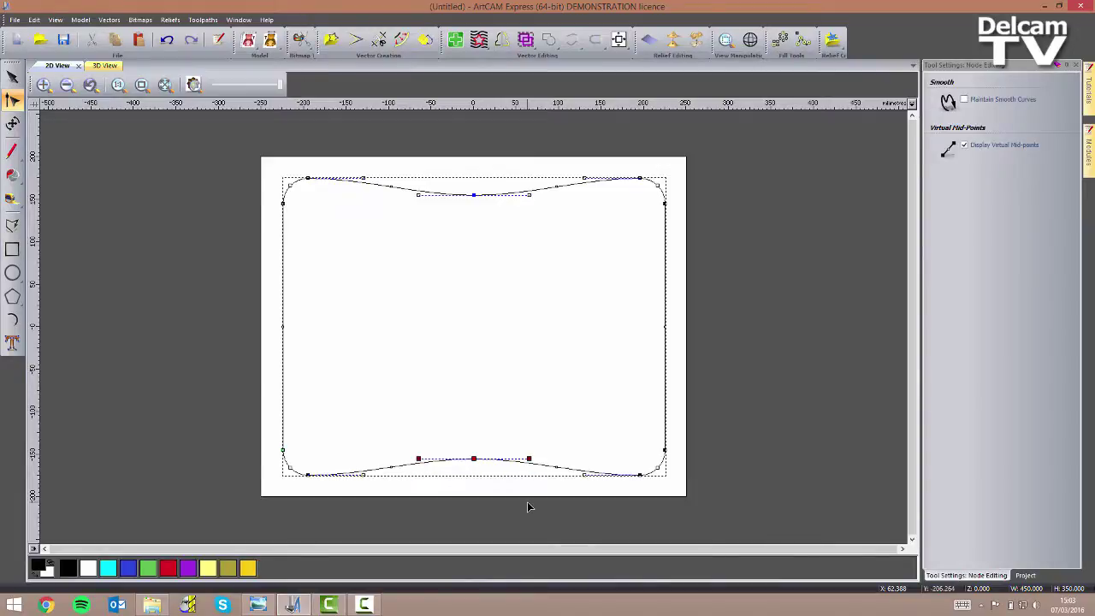
{"action": "left_click", "coordinate": [1076, 66]}
{"action": "left_click", "coordinate": [763, 289]}
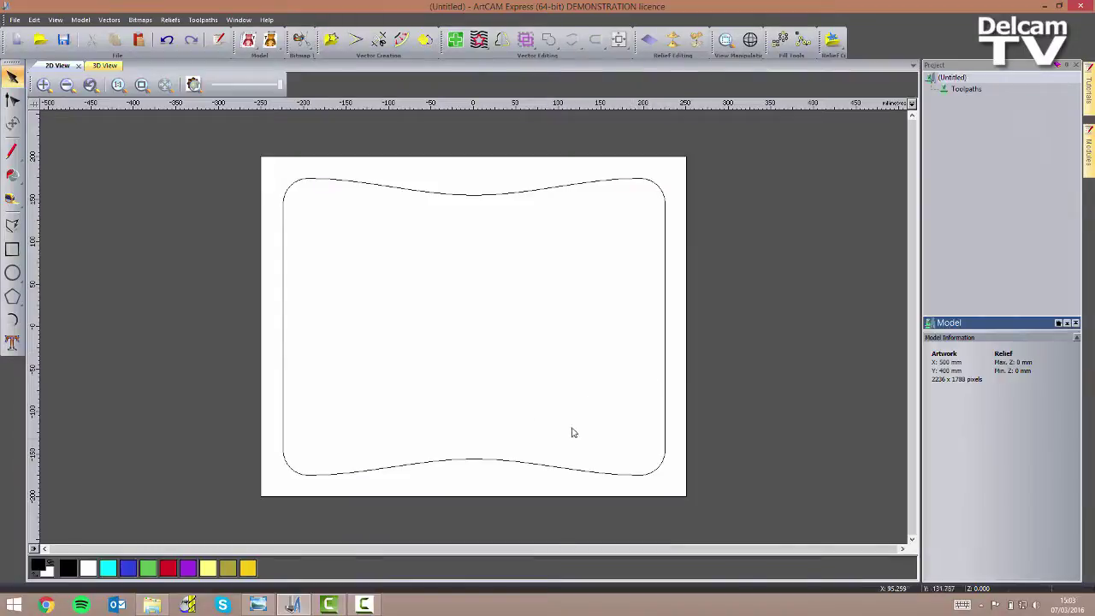
Offset the curved sign outline 15 mm outwards with radiused corners, keeping the original vector.
{"action": "left_click", "coordinate": [514, 465]}
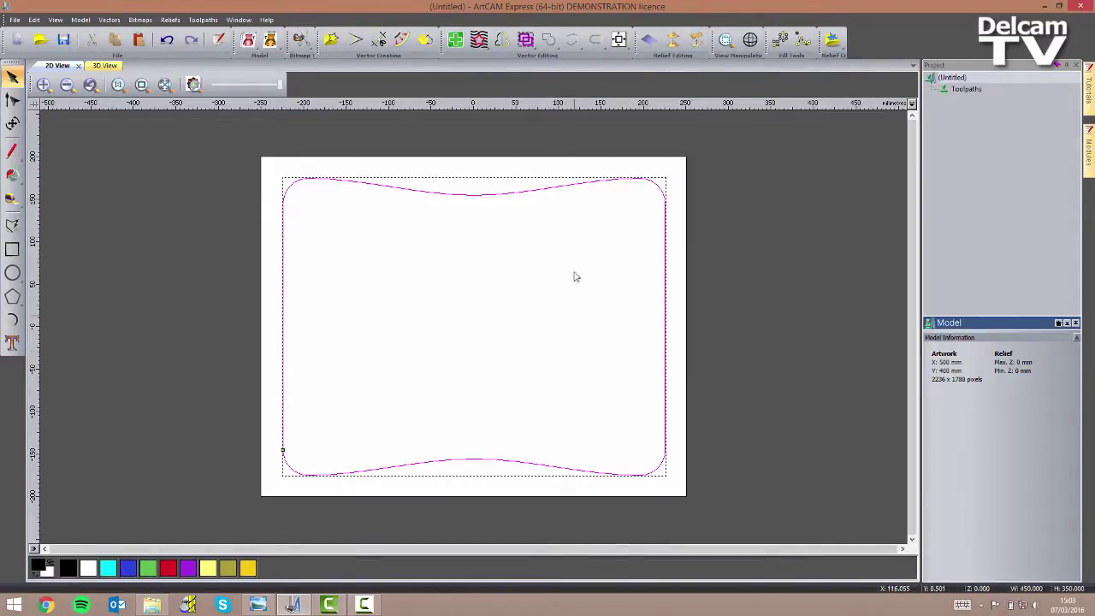
{"action": "left_click", "coordinate": [403, 41]}
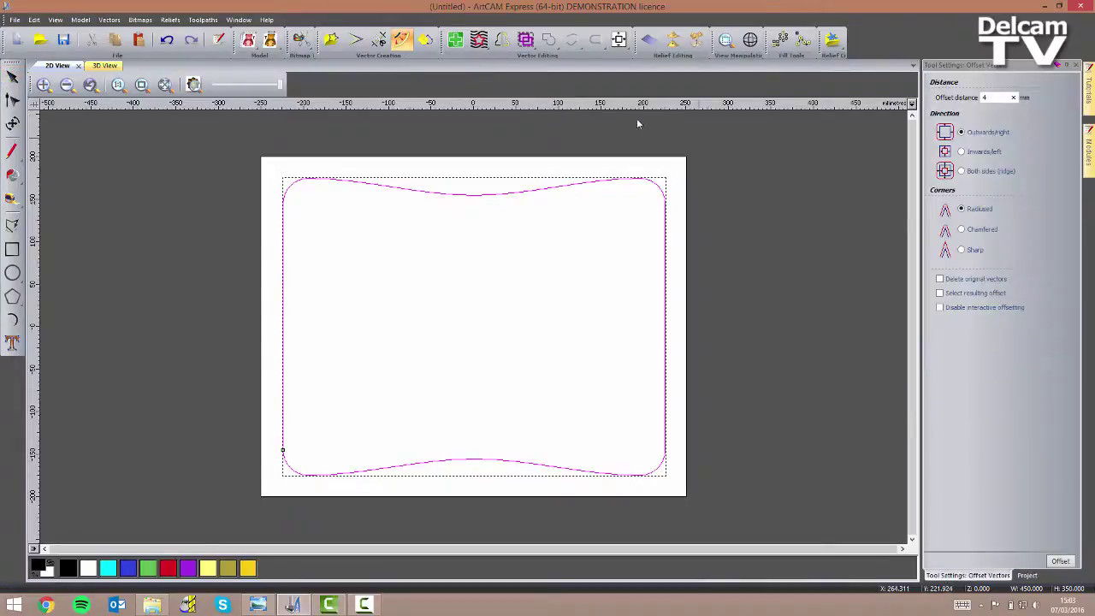
{"action": "left_click_drag", "start_coordinate": [1002, 96], "coordinate": [967, 99]}
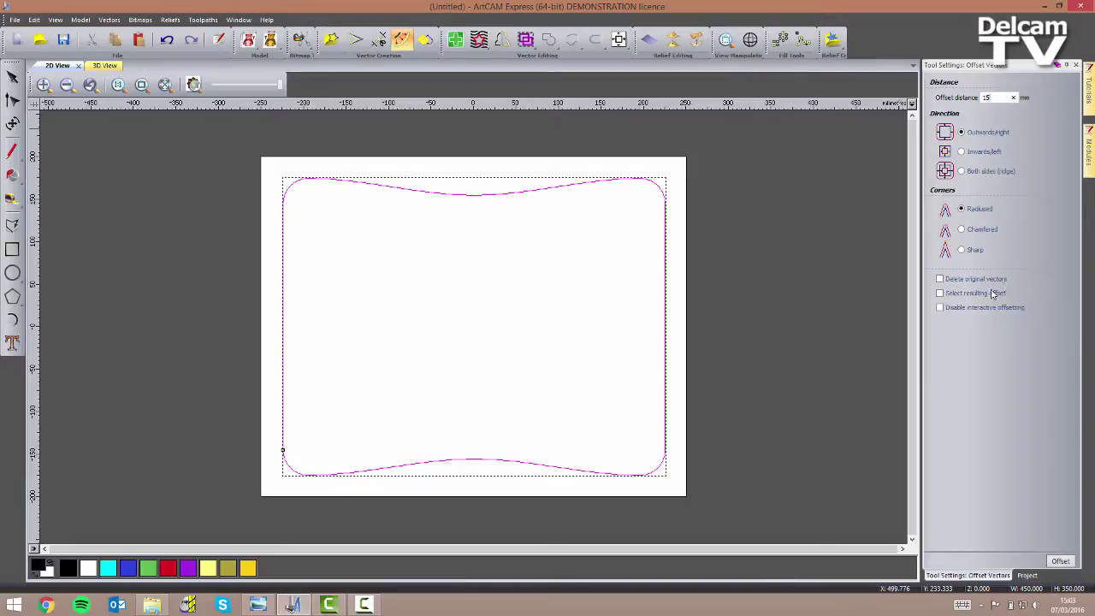
{"action": "left_click", "coordinate": [1061, 562]}
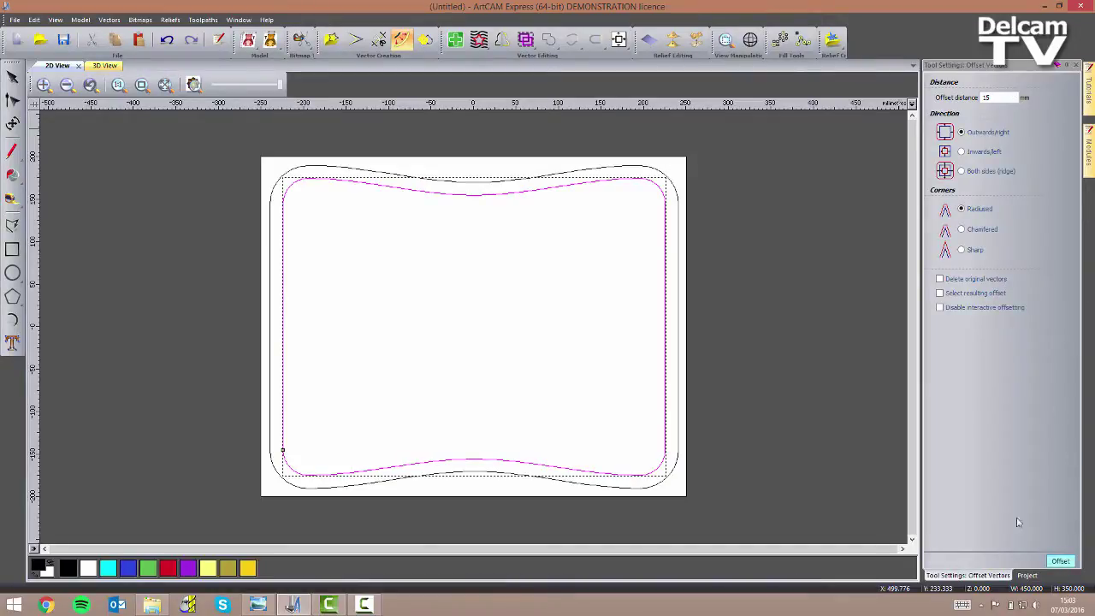
{"action": "left_click", "coordinate": [1076, 66]}
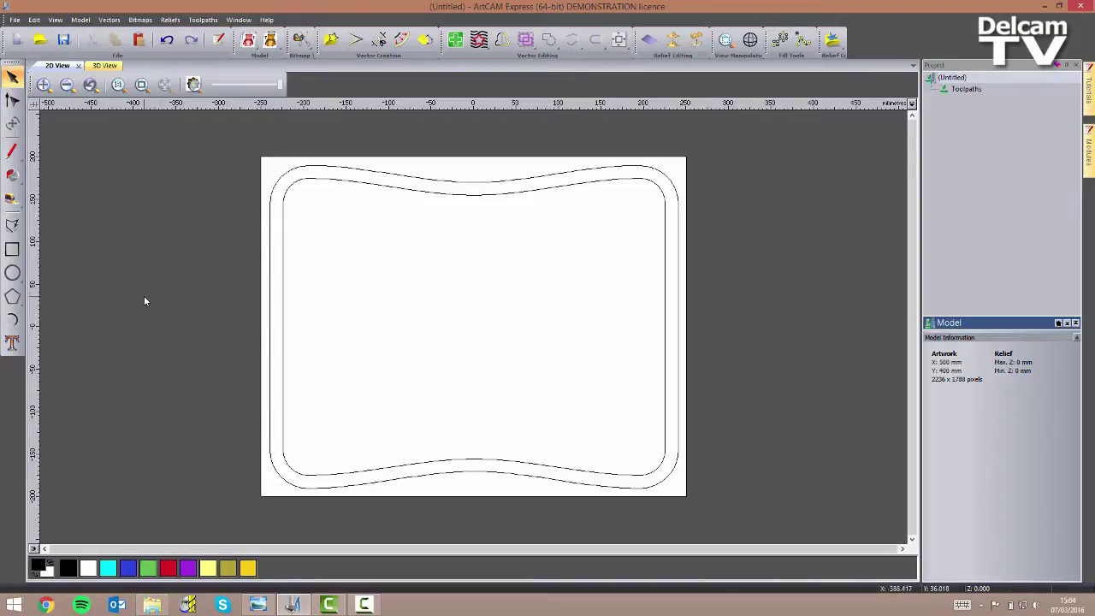
Create a circle with a 260 mm radius centred at X 0, Y 150.
{"action": "left_click", "coordinate": [12, 273]}
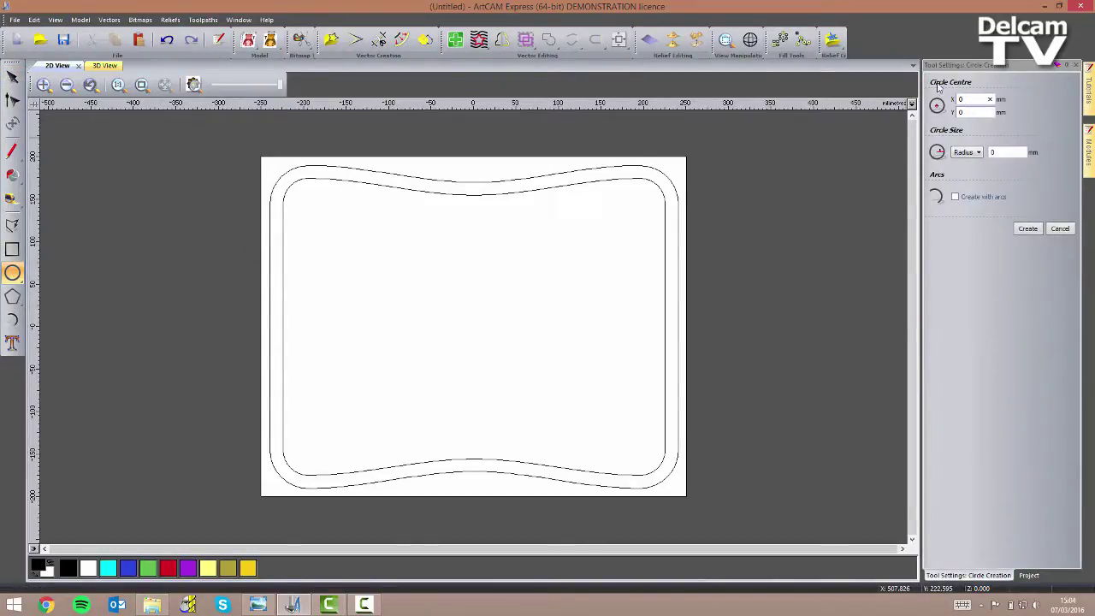
{"action": "left_click", "coordinate": [969, 113]}
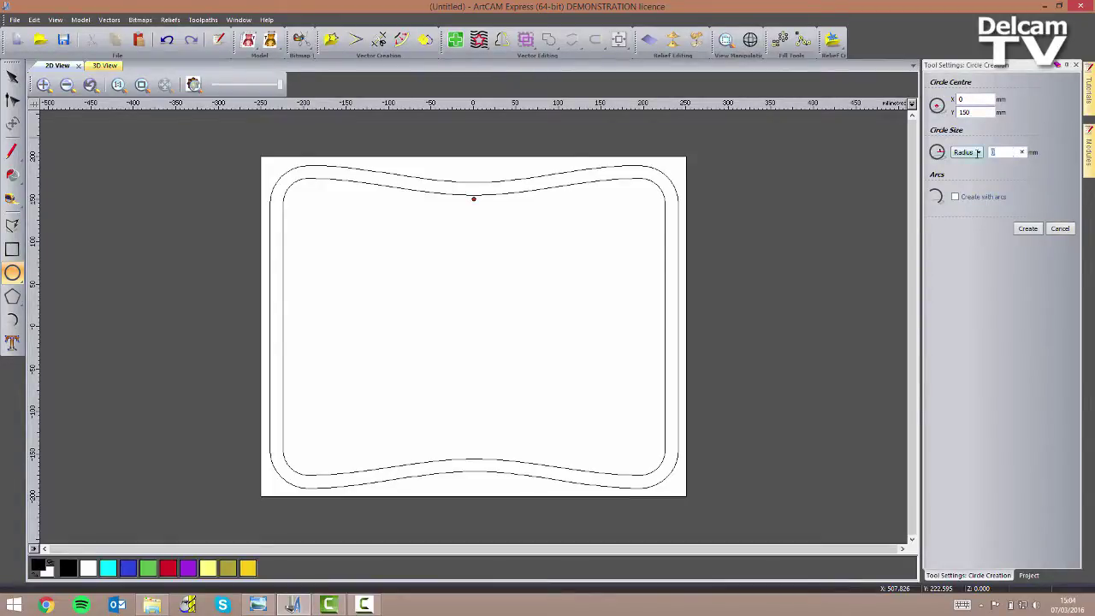
{"action": "type", "text": "0"}
{"action": "left_click", "coordinate": [1028, 230]}
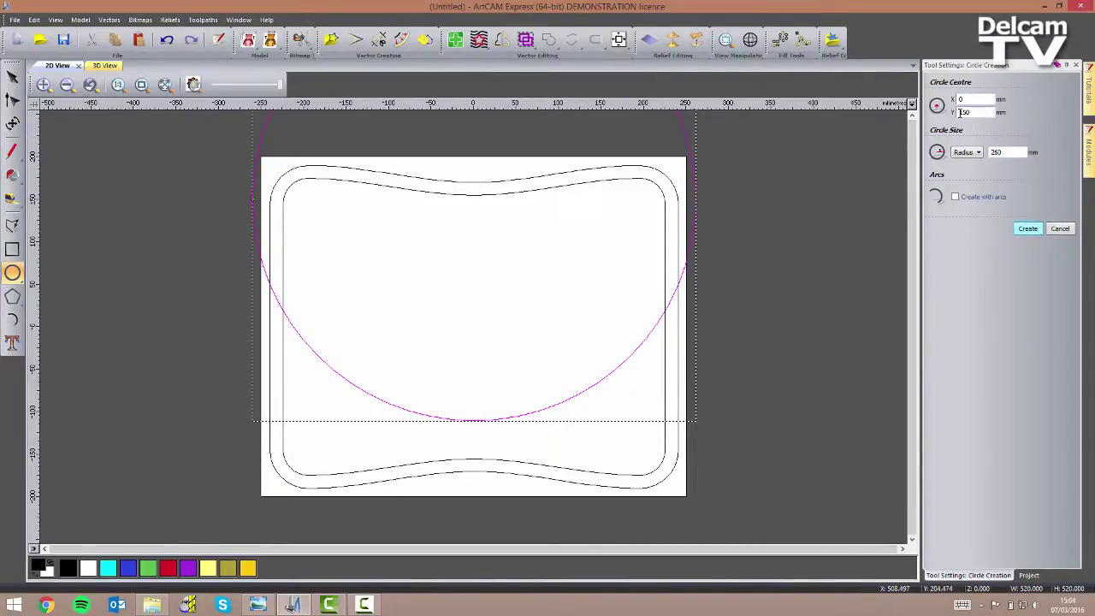
Create a second circle with a 270 mm radius centred at X 0, Y -150, and finish circle creation.
{"action": "left_click", "coordinate": [963, 112]}
{"action": "type", "text": "-"}
{"action": "left_click", "coordinate": [996, 153]}
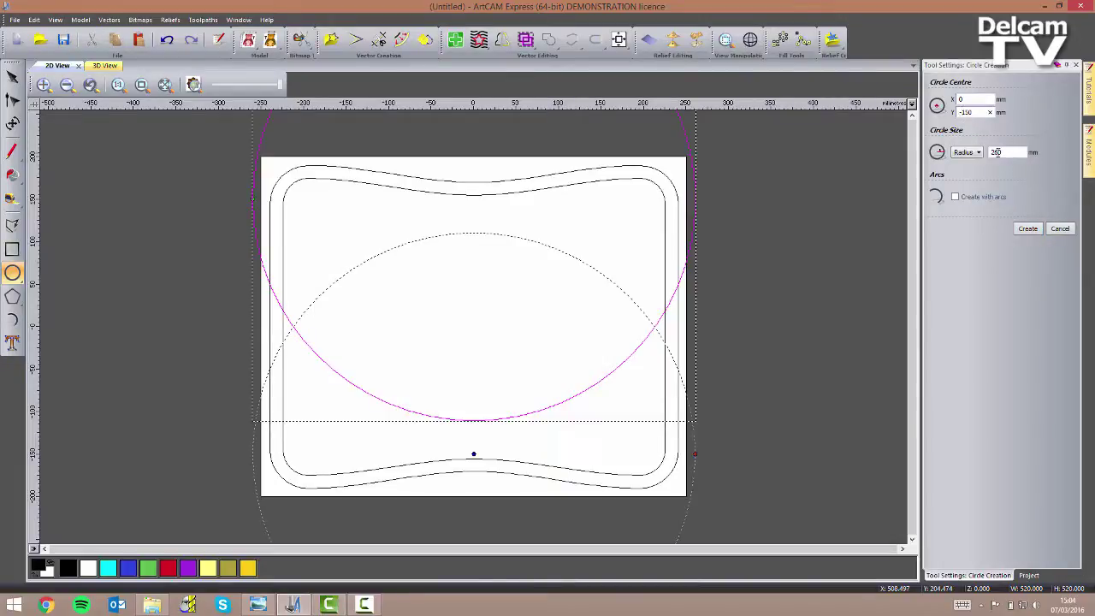
{"action": "left_click", "coordinate": [1028, 229]}
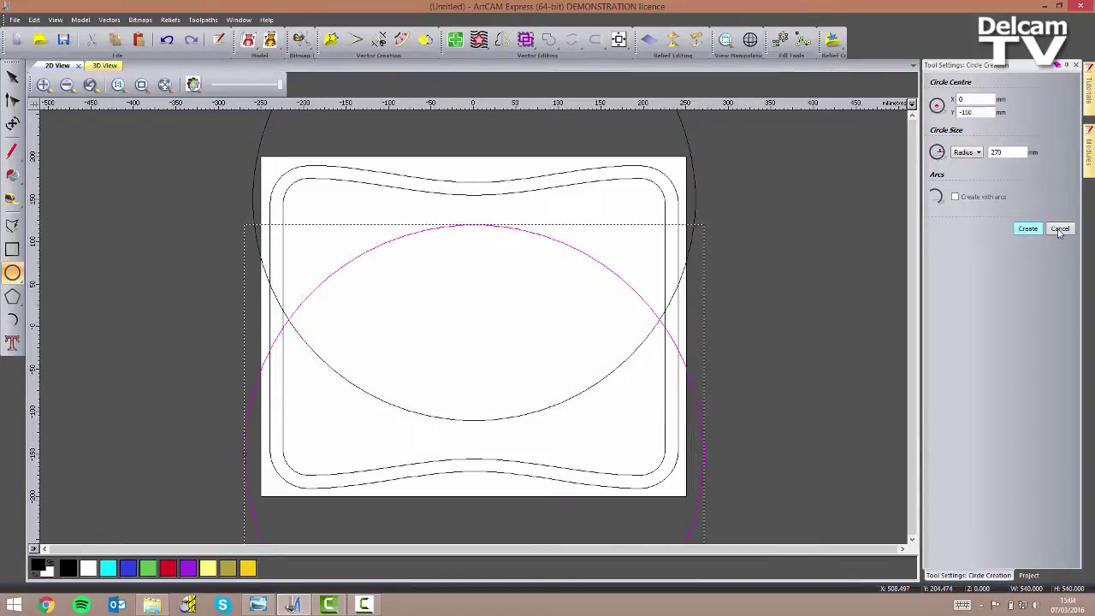
{"action": "left_click", "coordinate": [1060, 229]}
{"action": "left_click", "coordinate": [802, 266]}
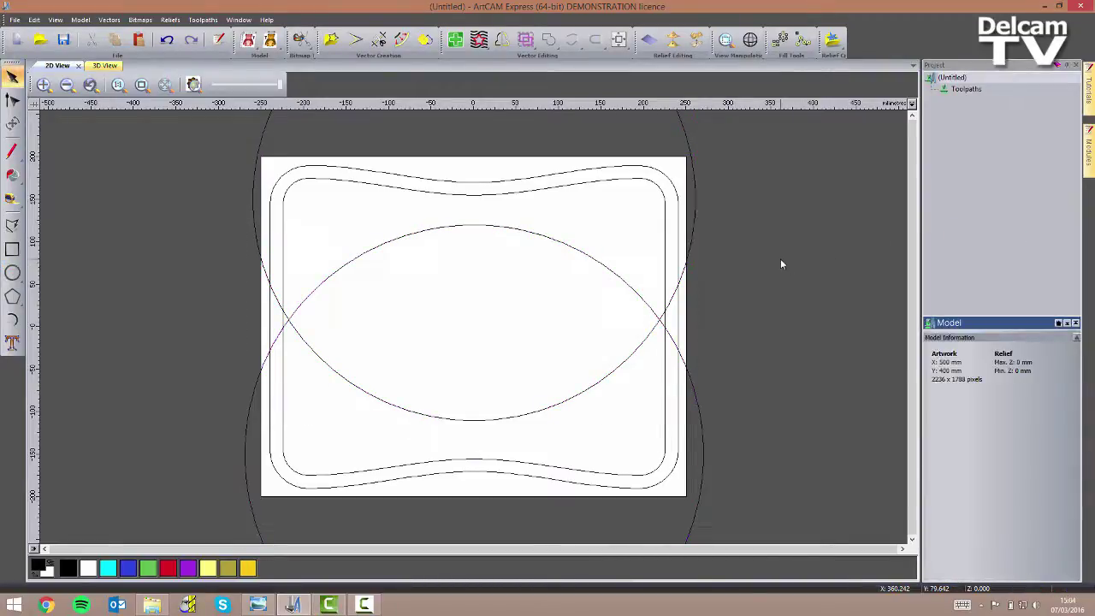
Split the two overlapping circles where they intersect and delete the outer arcs, keeping only the central lens shape.
{"action": "left_click_drag", "start_coordinate": [601, 411], "coordinate": [549, 223]}
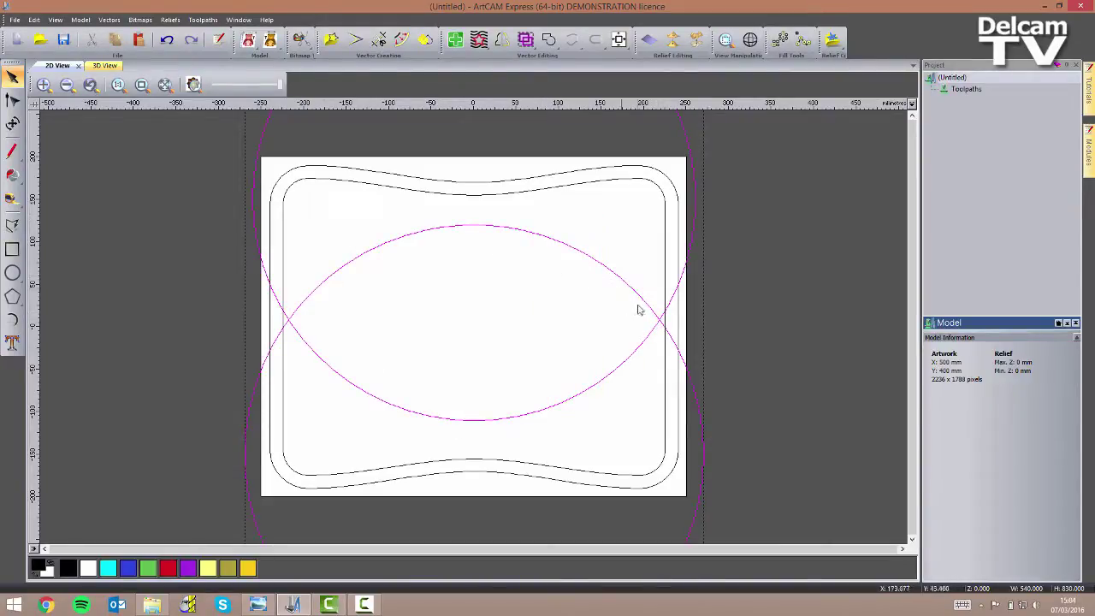
{"action": "left_click", "coordinate": [548, 39]}
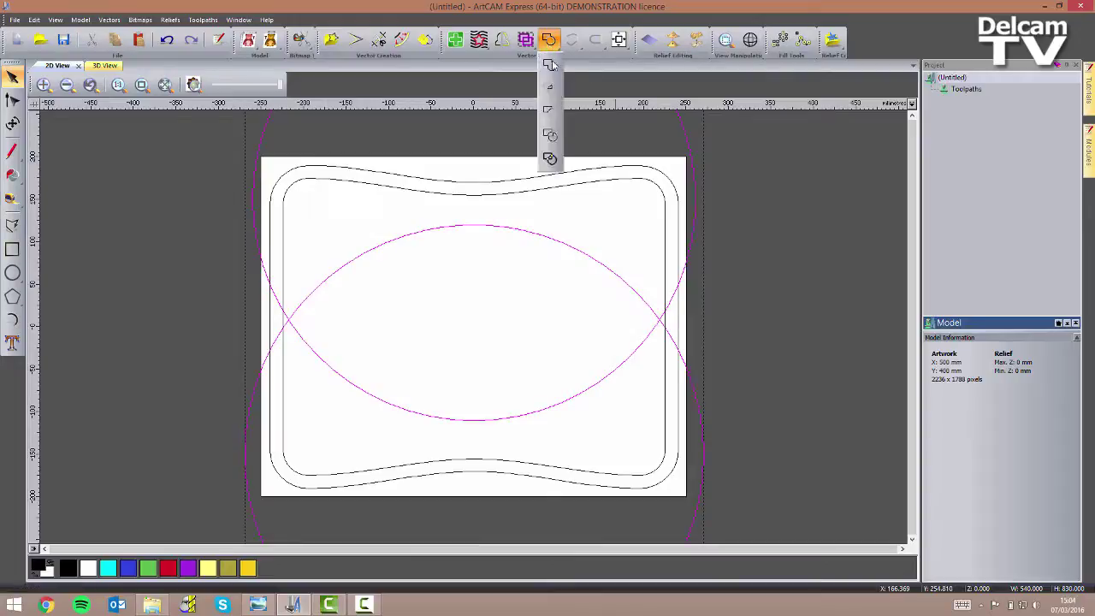
{"action": "left_click", "coordinate": [550, 159]}
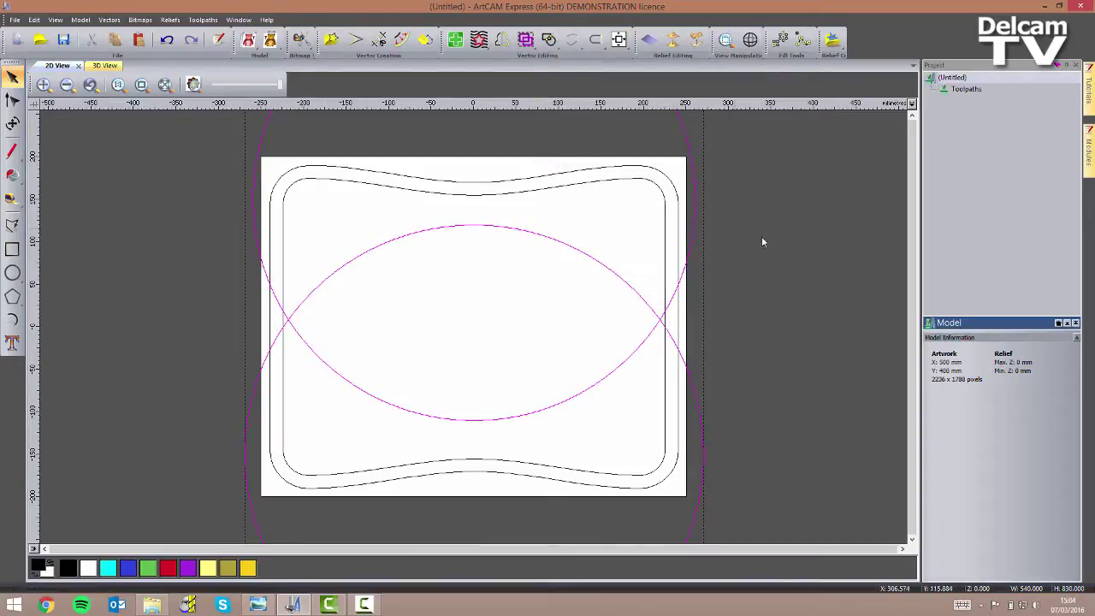
{"action": "left_click", "coordinate": [699, 197]}
{"action": "key", "text": "Delete"}
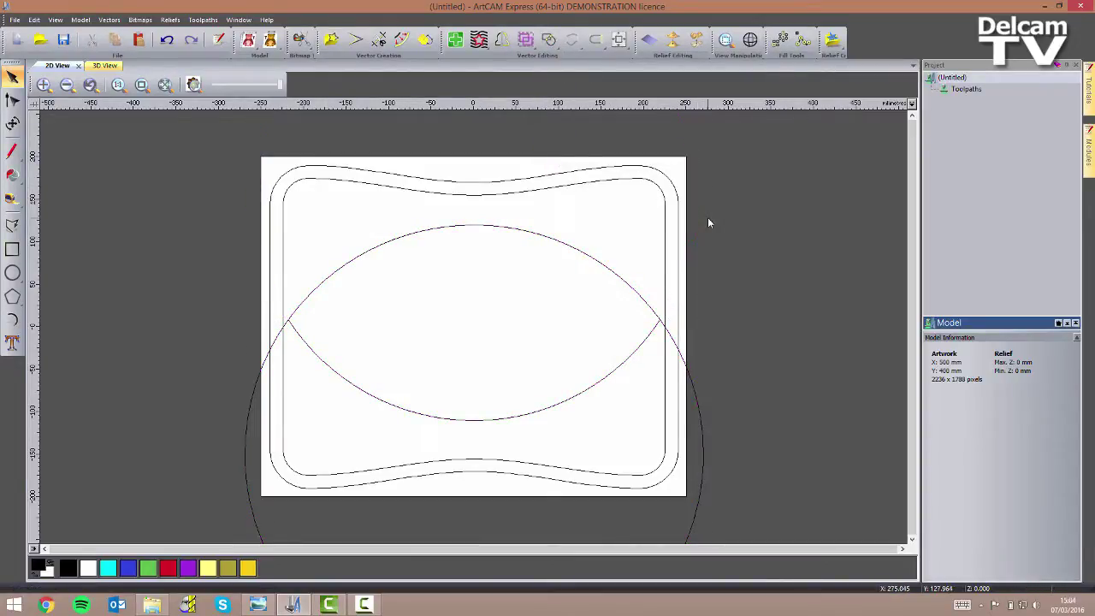
{"action": "left_click", "coordinate": [703, 444]}
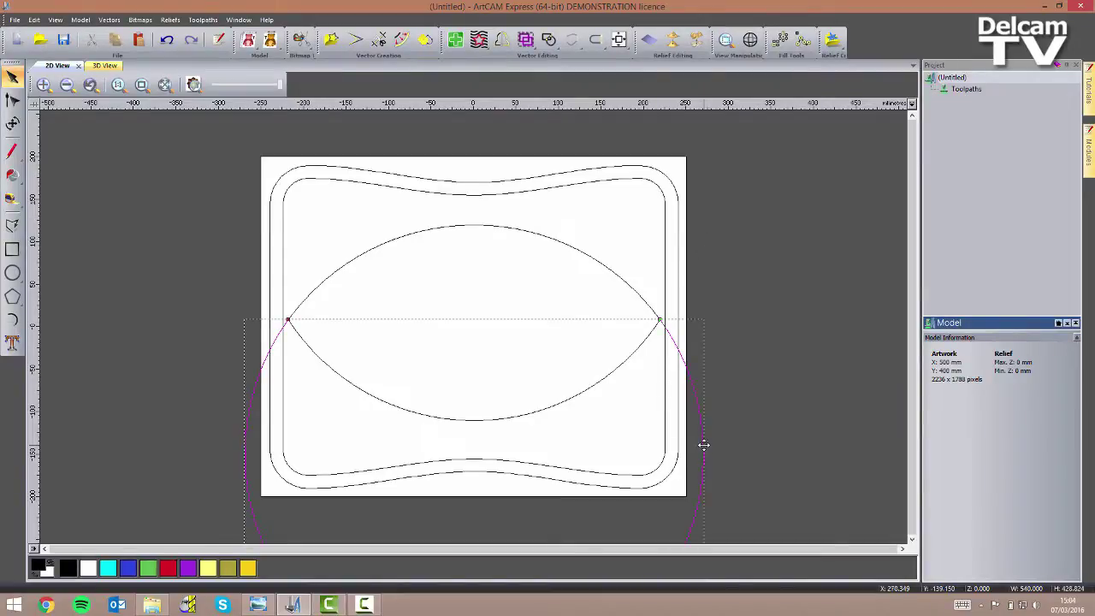
{"action": "key", "text": "Delete"}
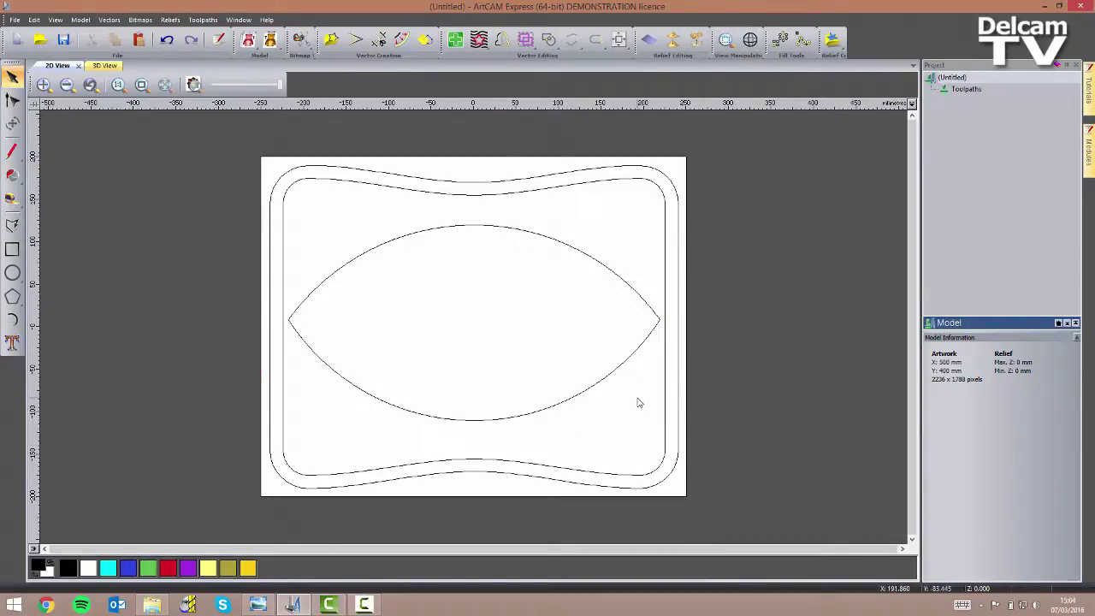
Scale both arcs of the lens shape together to a width of 400 mm, maintaining the aspect ratio, and finish transforming.
{"action": "left_click_drag", "start_coordinate": [638, 398], "coordinate": [565, 233]}
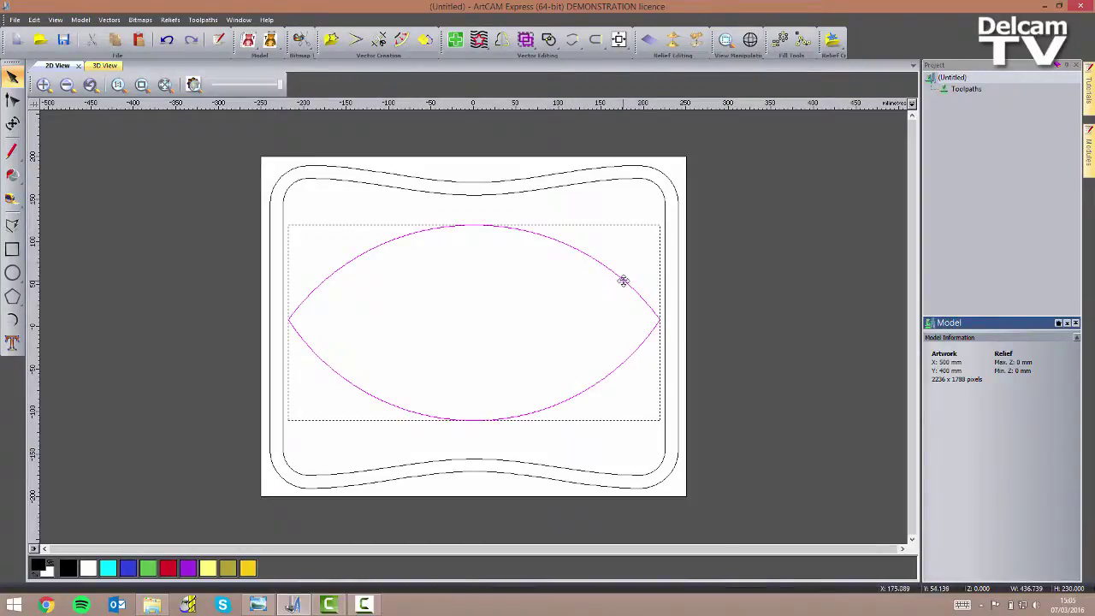
{"action": "left_click", "coordinate": [12, 123]}
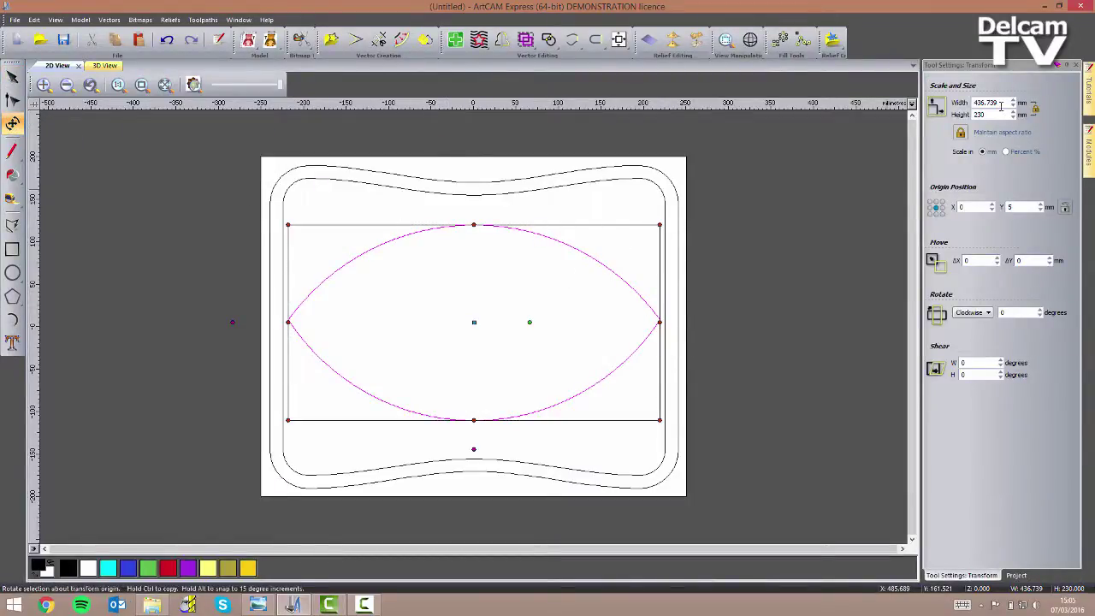
{"action": "left_click_drag", "start_coordinate": [1001, 104], "coordinate": [958, 103]}
{"action": "type", "text": "400"}
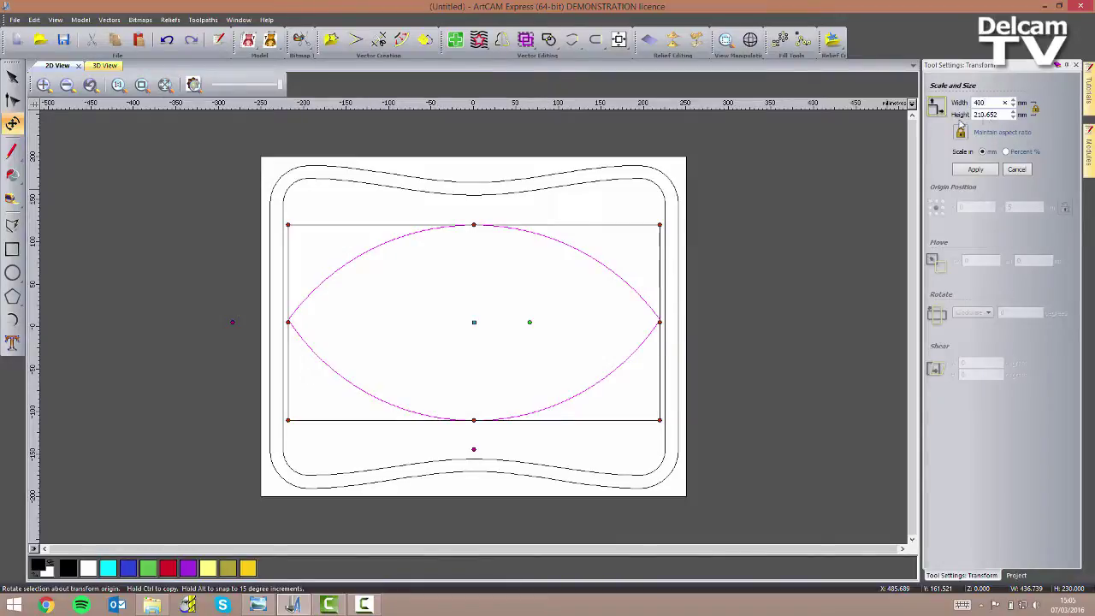
{"action": "left_click", "coordinate": [976, 170]}
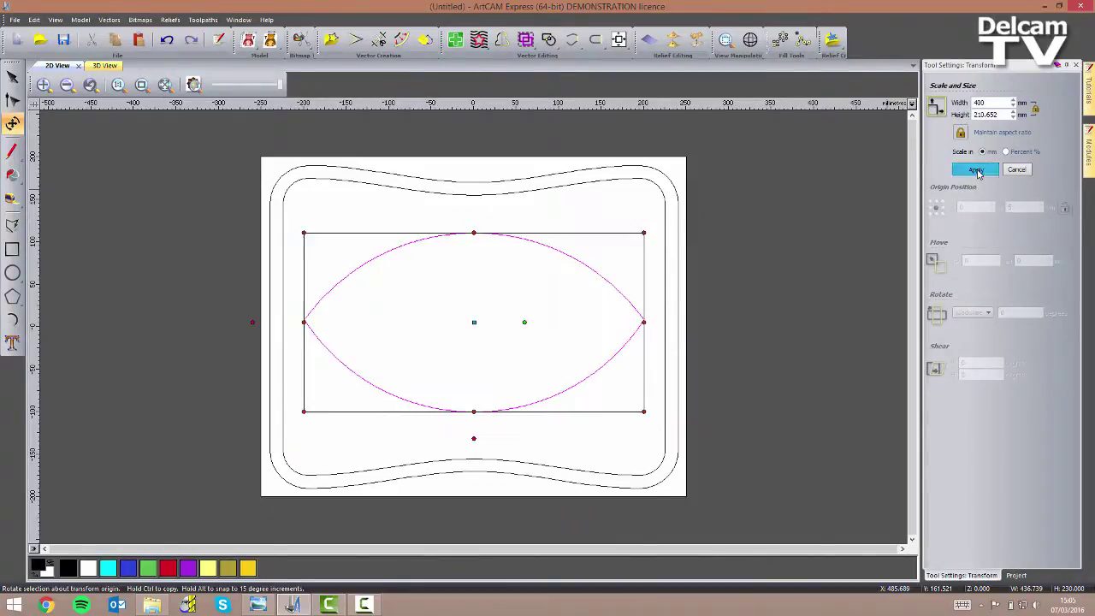
{"action": "left_click", "coordinate": [1077, 65]}
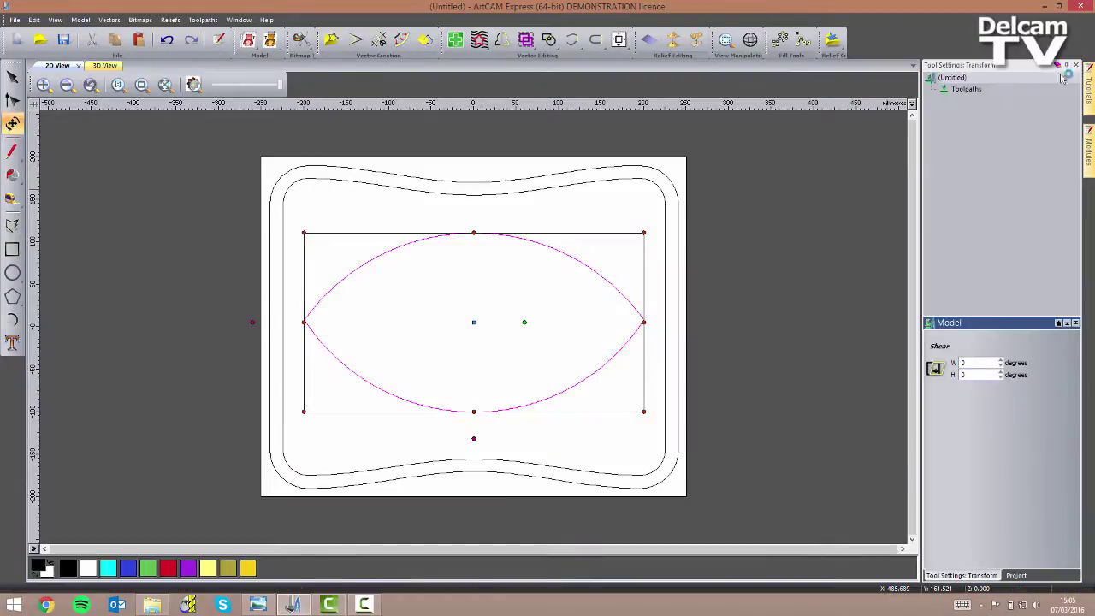
{"action": "left_click", "coordinate": [719, 303]}
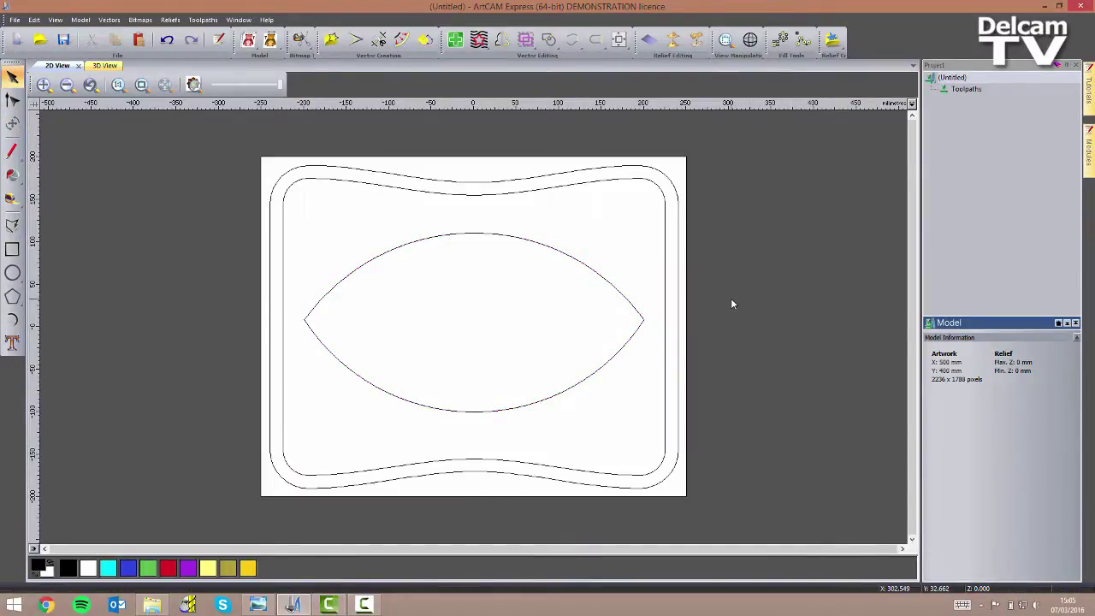
Import the vector file Clover vector.eps into the model.
{"action": "left_click", "coordinate": [106, 19]}
{"action": "left_click", "coordinate": [120, 29]}
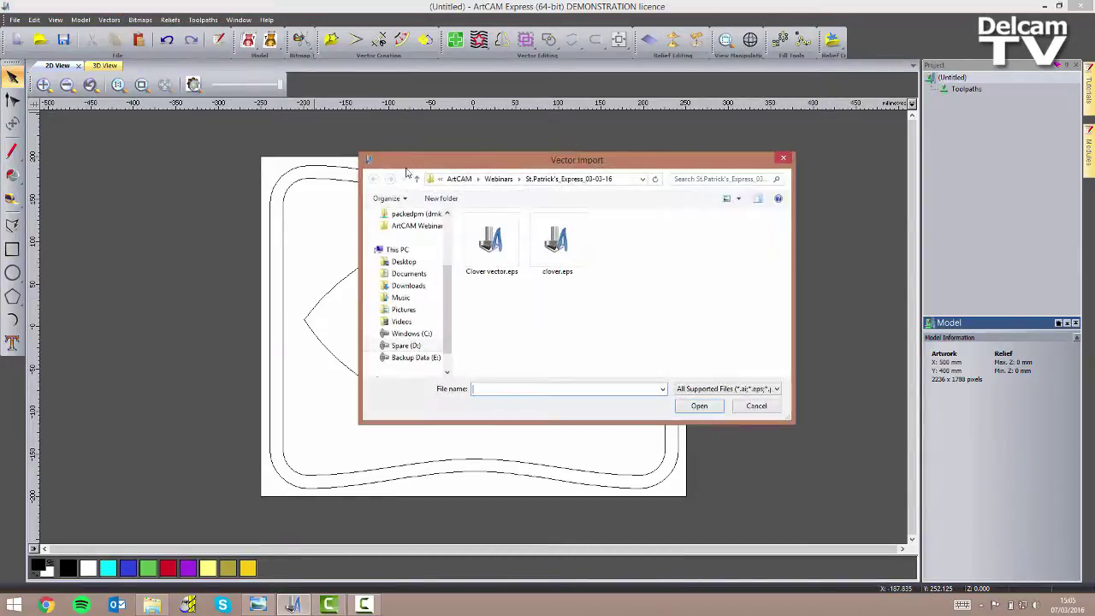
{"action": "left_click", "coordinate": [492, 244]}
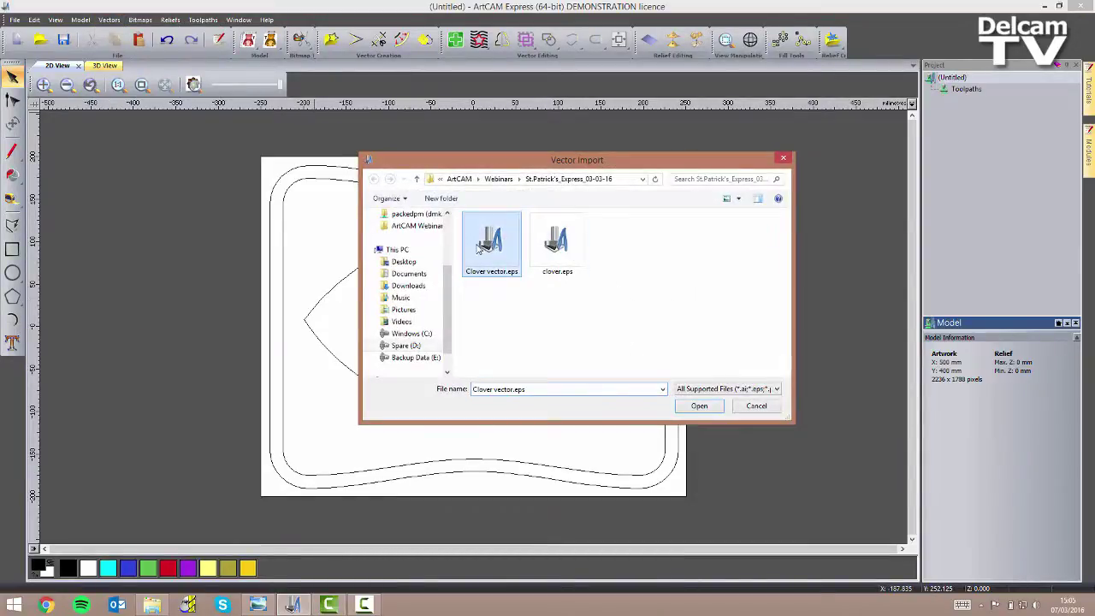
{"action": "left_click", "coordinate": [699, 406]}
{"action": "scroll", "coordinate": [746, 270], "scroll_direction": "down", "scroll_amount": 1}
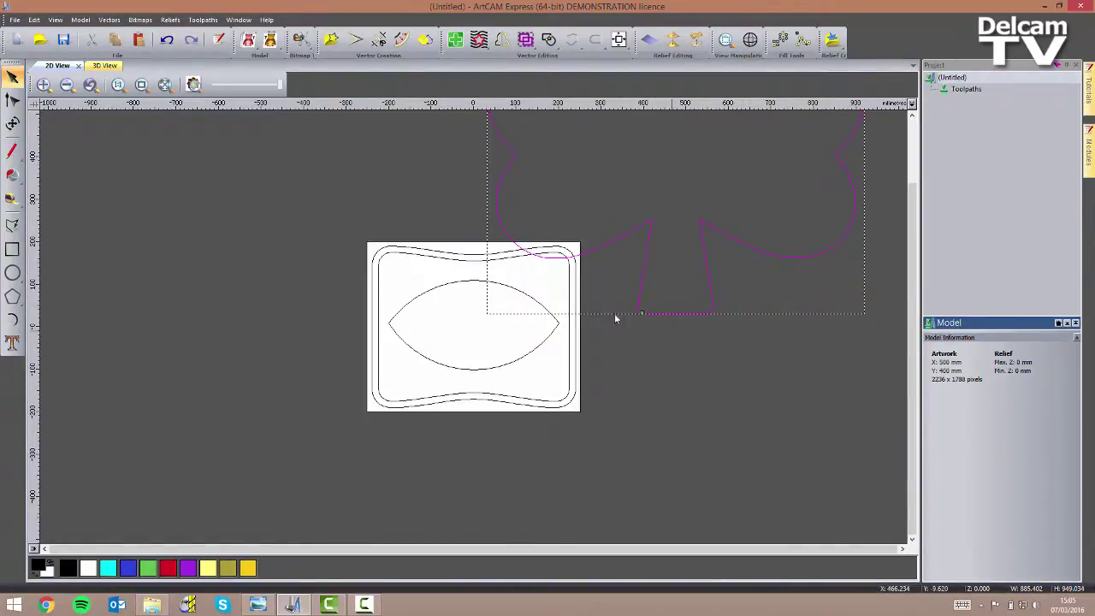
Scale the imported clover to 40 mm wide with its aspect ratio maintained, and centre it in the model.
{"action": "left_click", "coordinate": [12, 123]}
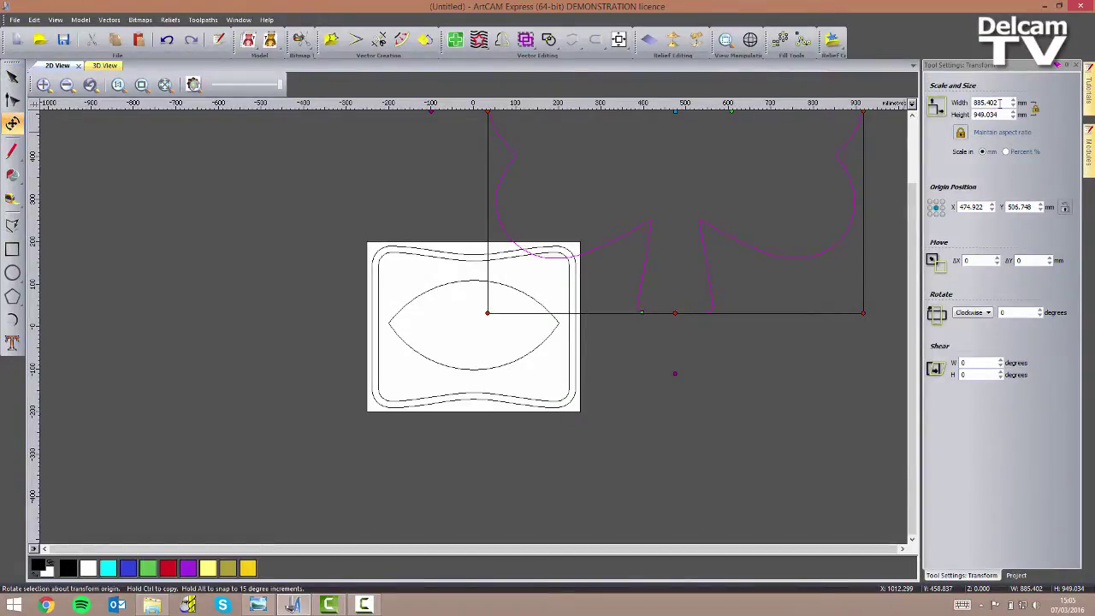
{"action": "left_click_drag", "start_coordinate": [1000, 102], "coordinate": [960, 101]}
{"action": "type", "text": "40"}
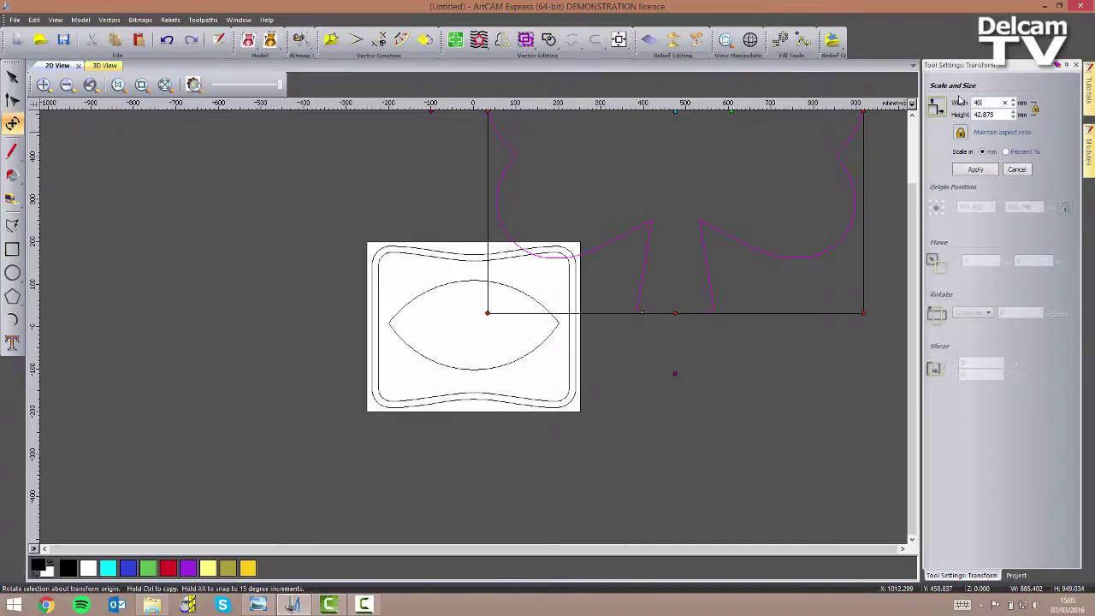
{"action": "left_click", "coordinate": [978, 170]}
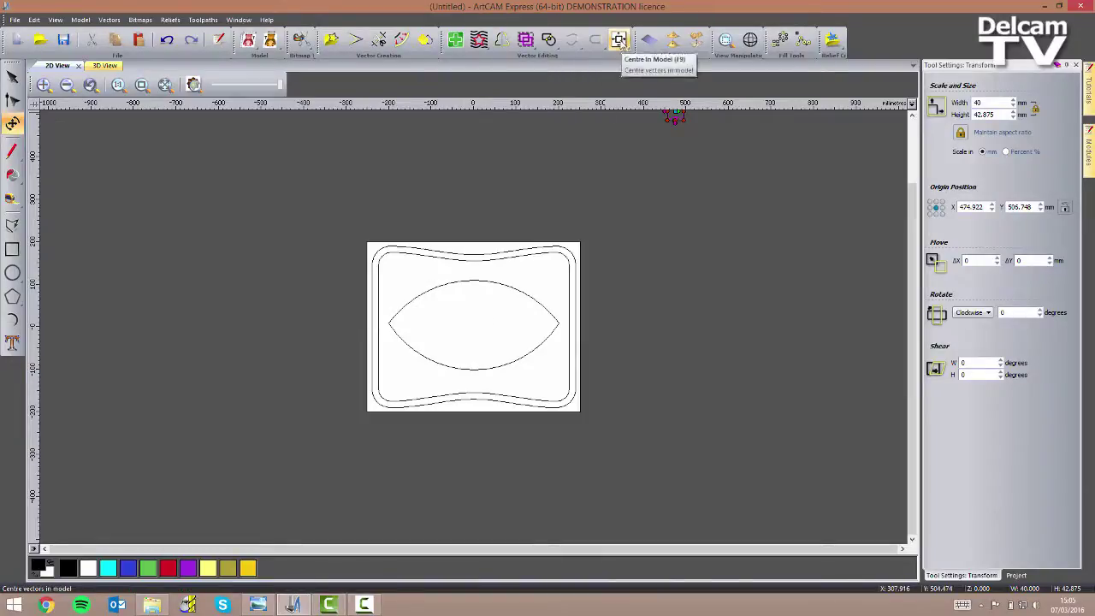
{"action": "left_click", "coordinate": [619, 40]}
{"action": "left_click", "coordinate": [1066, 65]}
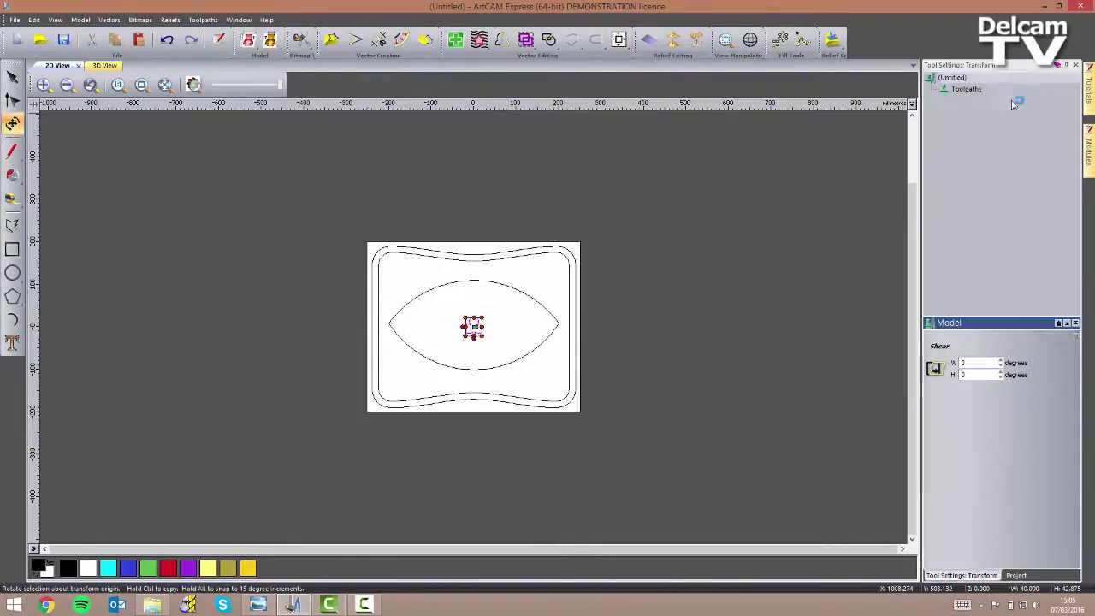
Draw smooth polyline veins from the clover's stem into its left leaf, about 10 by 10 mm, and right leaf, about 13 by 6 mm.
{"action": "scroll", "coordinate": [454, 350], "scroll_direction": "up", "scroll_amount": 6}
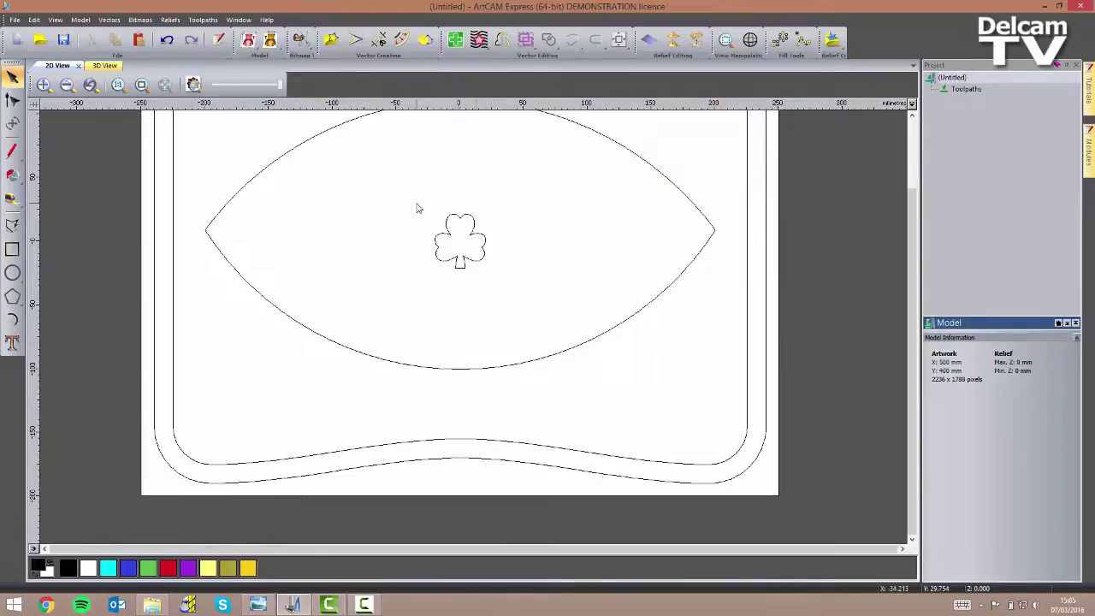
{"action": "scroll", "coordinate": [417, 208], "scroll_direction": "up", "scroll_amount": 3}
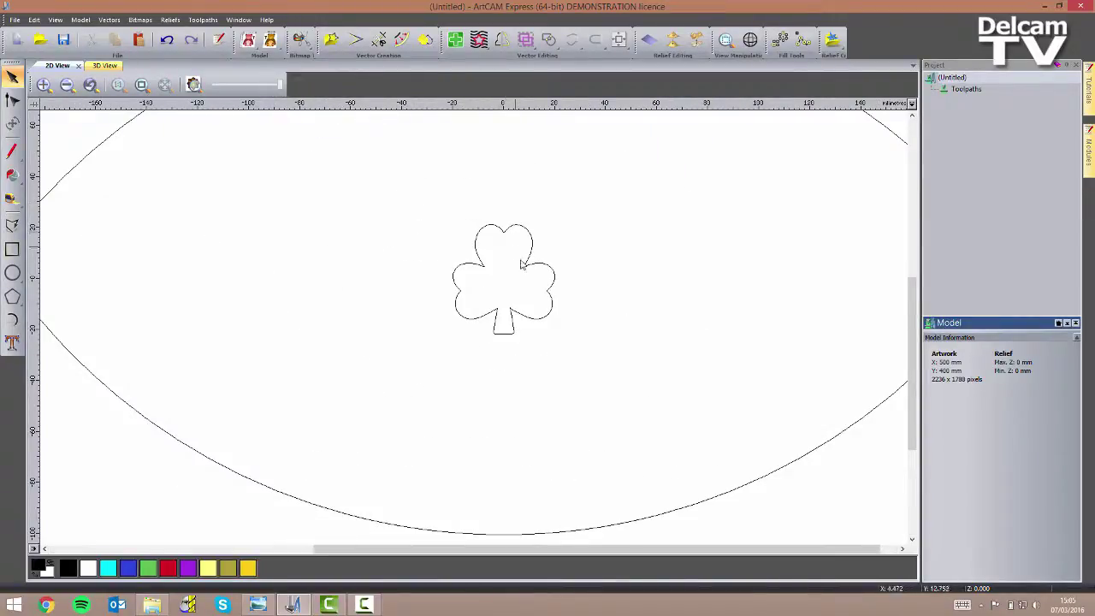
{"action": "scroll", "coordinate": [501, 293], "scroll_direction": "up", "scroll_amount": 2}
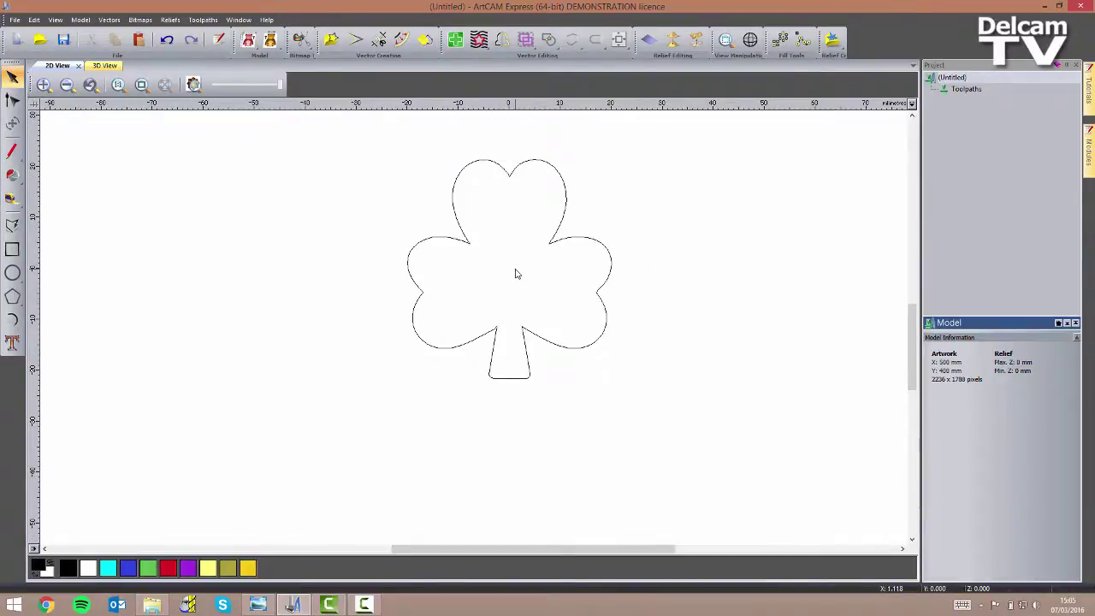
{"action": "scroll", "coordinate": [516, 274], "scroll_direction": "up", "scroll_amount": 2}
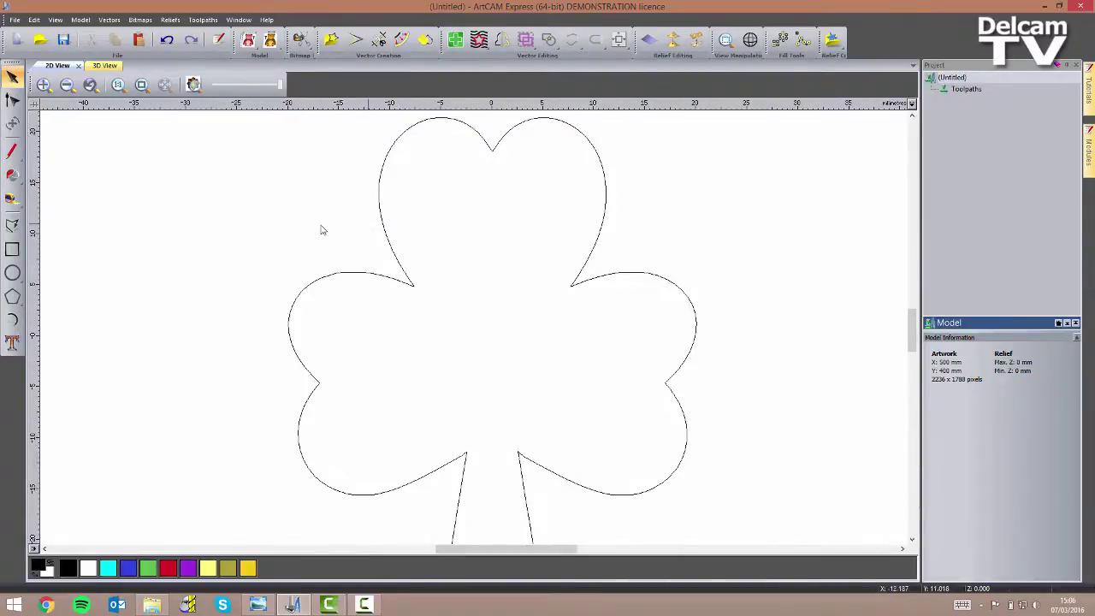
{"action": "left_click", "coordinate": [15, 226]}
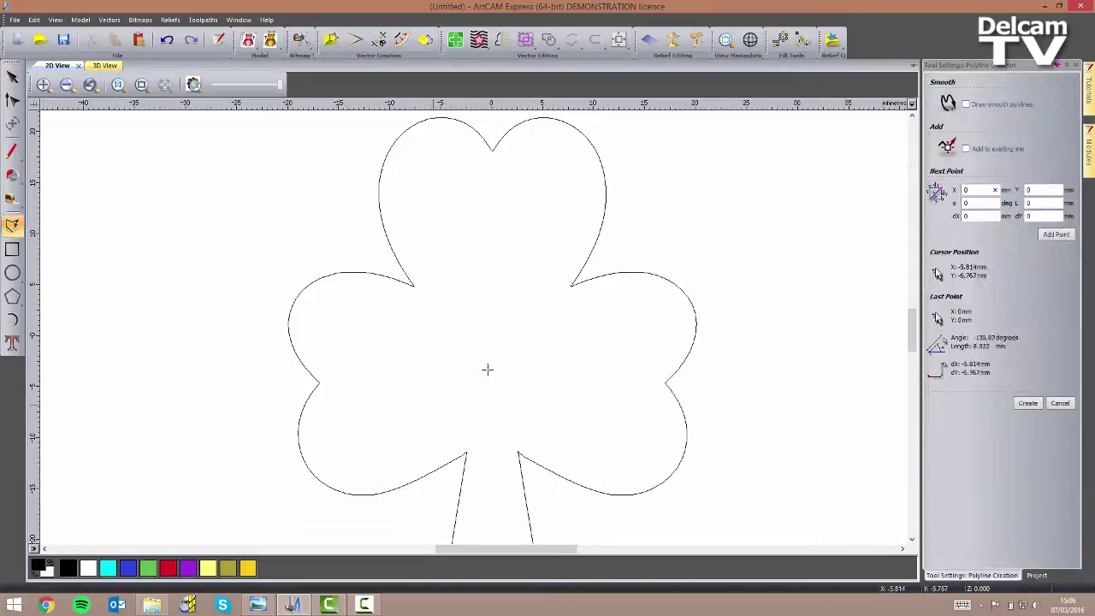
{"action": "left_click", "coordinate": [967, 104]}
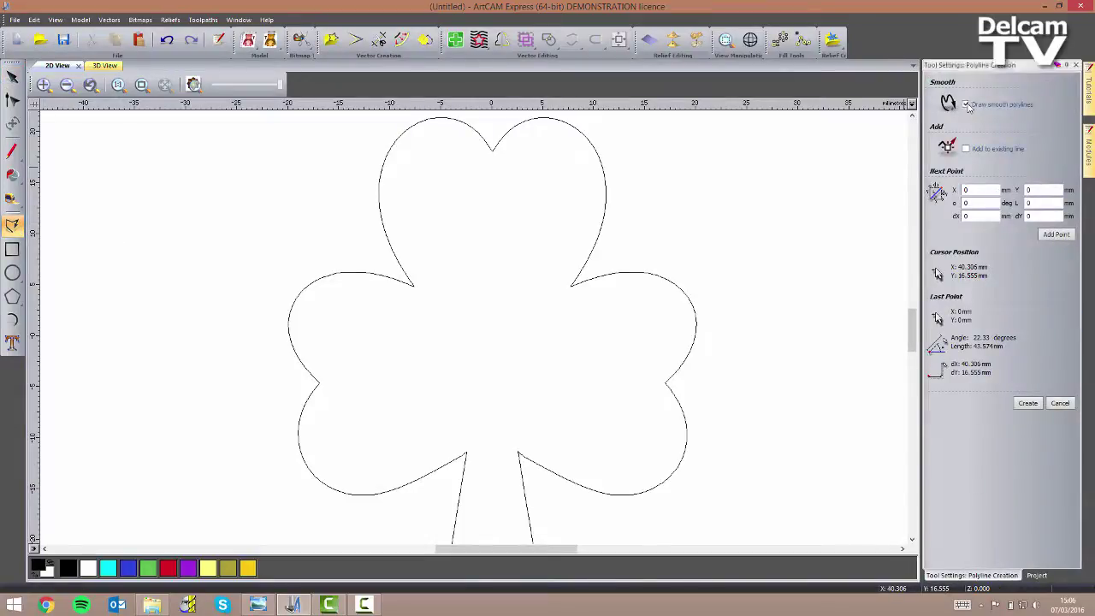
{"action": "left_click", "coordinate": [490, 472]}
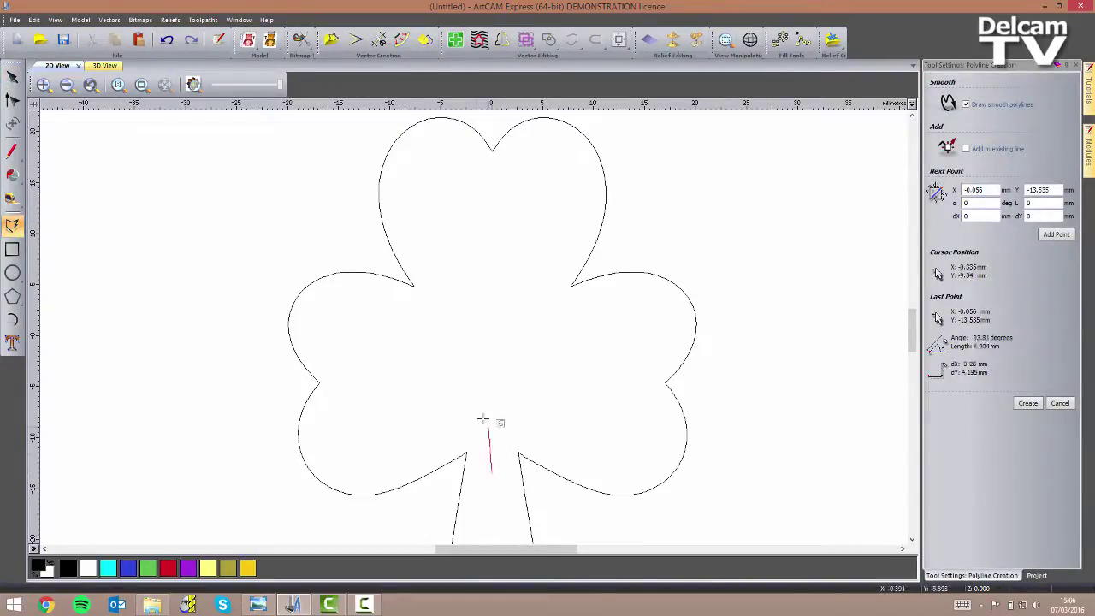
{"action": "left_click", "coordinate": [484, 419]}
{"action": "left_click", "coordinate": [386, 367]}
{"action": "key", "text": "Escape"}
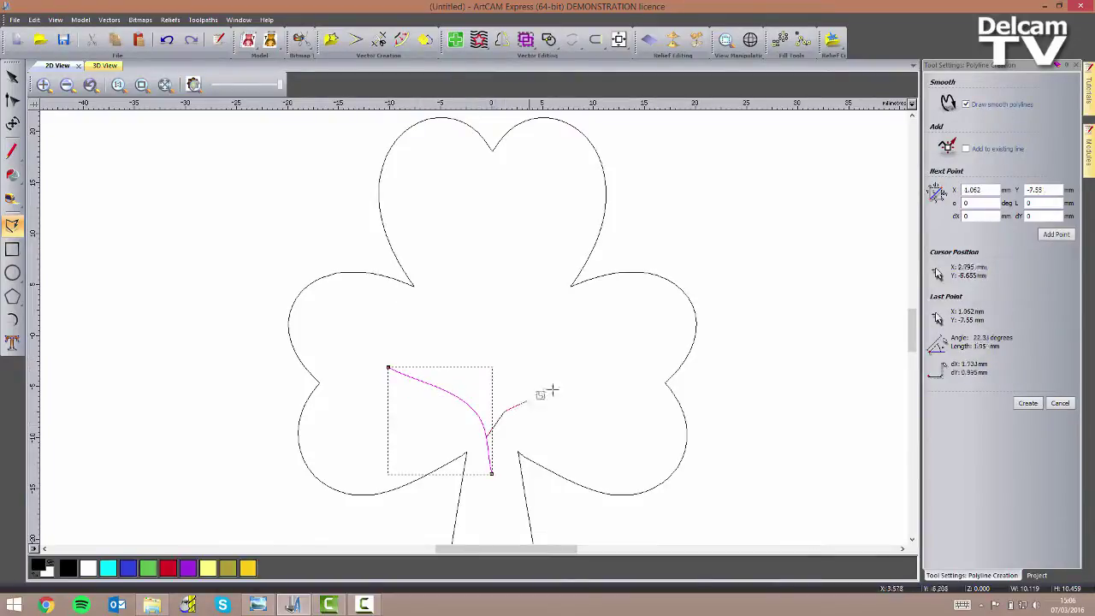
{"action": "left_click", "coordinate": [617, 369]}
Draw a smooth vein from the side veins' junction up into the left lobe of the top leaf, about 5 mm wide and 23 mm high.
{"action": "left_click", "coordinate": [486, 436]}
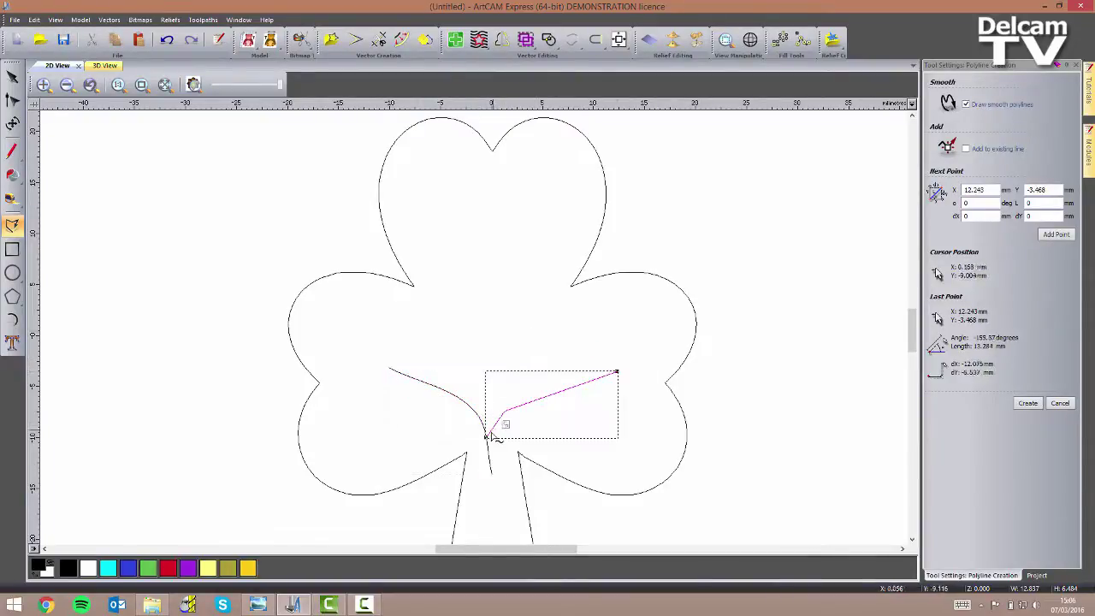
{"action": "left_click", "coordinate": [472, 294]}
{"action": "left_click", "coordinate": [444, 222]}
{"action": "left_click", "coordinate": [435, 207]}
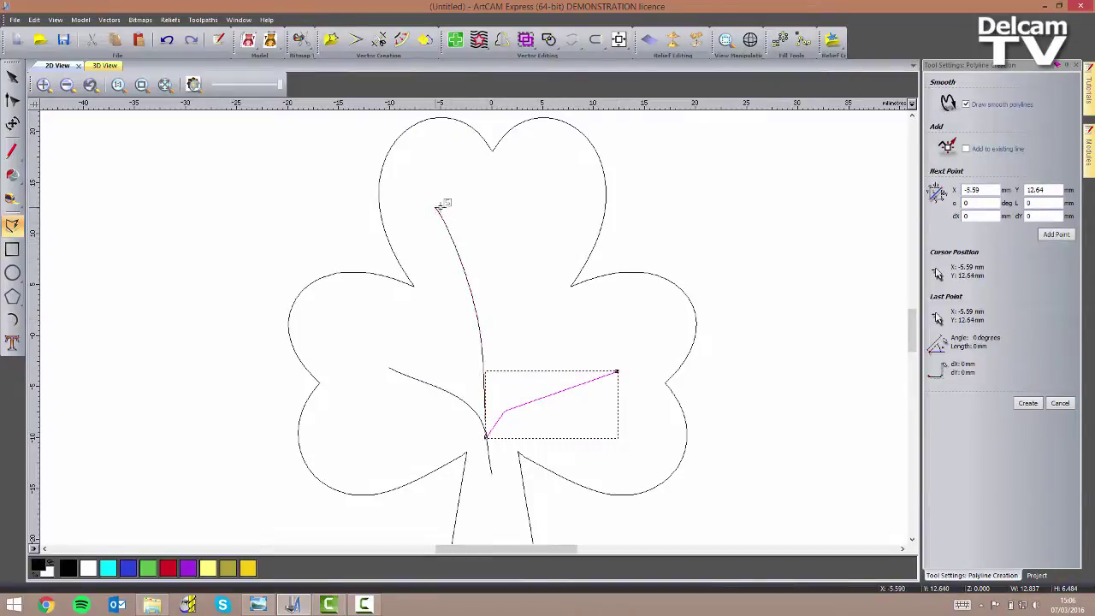
Branch a smooth vein off the top leaf's centre vein into its right lobe, and finish polyline creation.
{"action": "left_click", "coordinate": [482, 367]}
{"action": "left_click", "coordinate": [492, 295]}
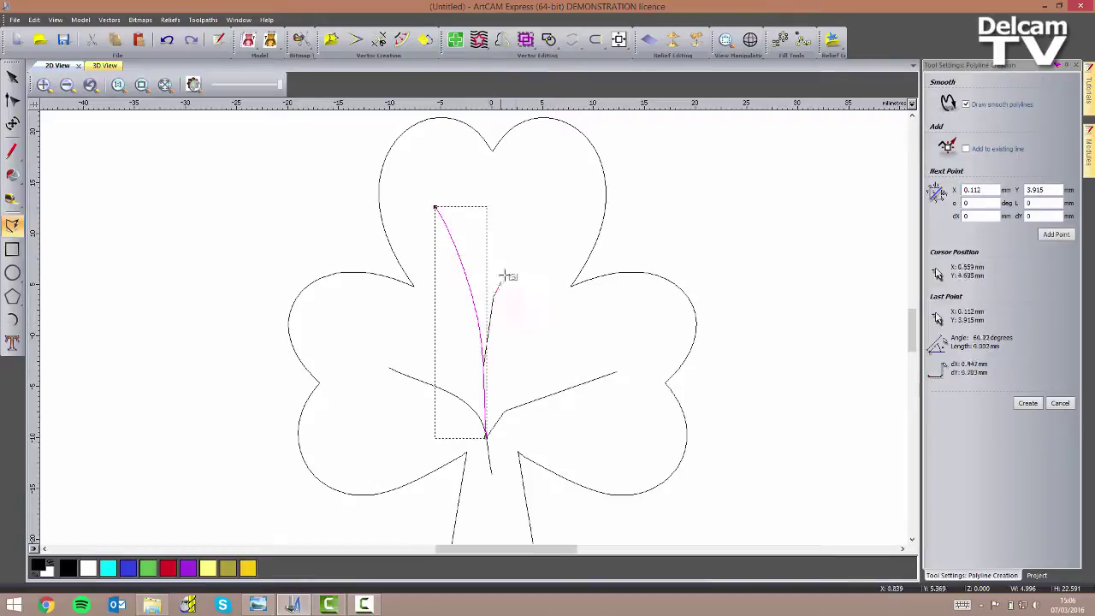
{"action": "left_click", "coordinate": [548, 194]}
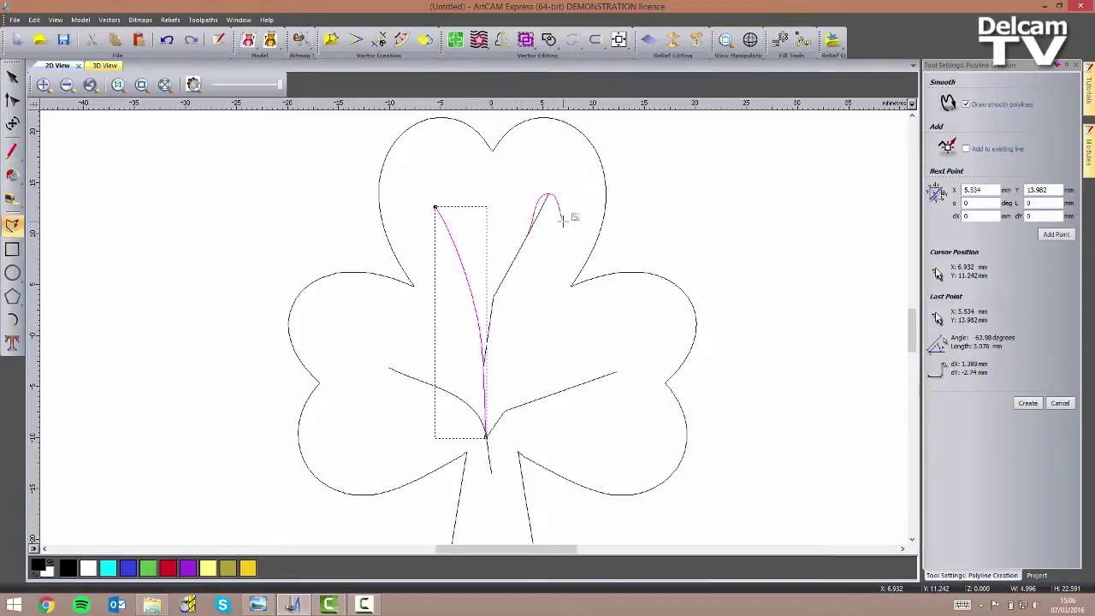
{"action": "right_click", "coordinate": [566, 227]}
{"action": "left_click", "coordinate": [625, 358]}
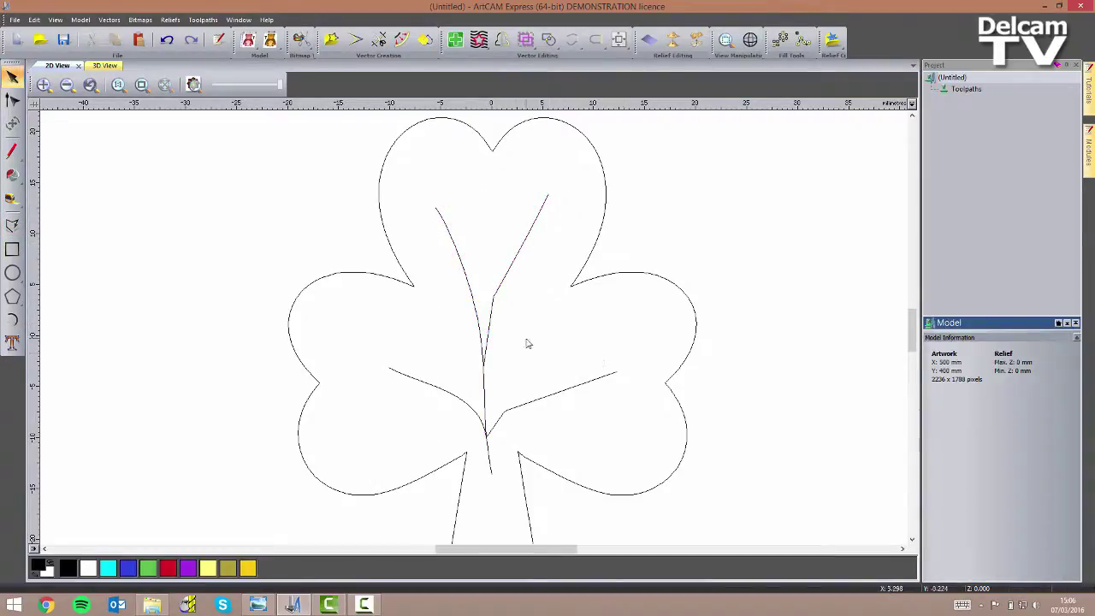
Delete the surplus node at the bend of the right leaf's vein and smooth the remaining bend node.
{"action": "left_click", "coordinate": [505, 412]}
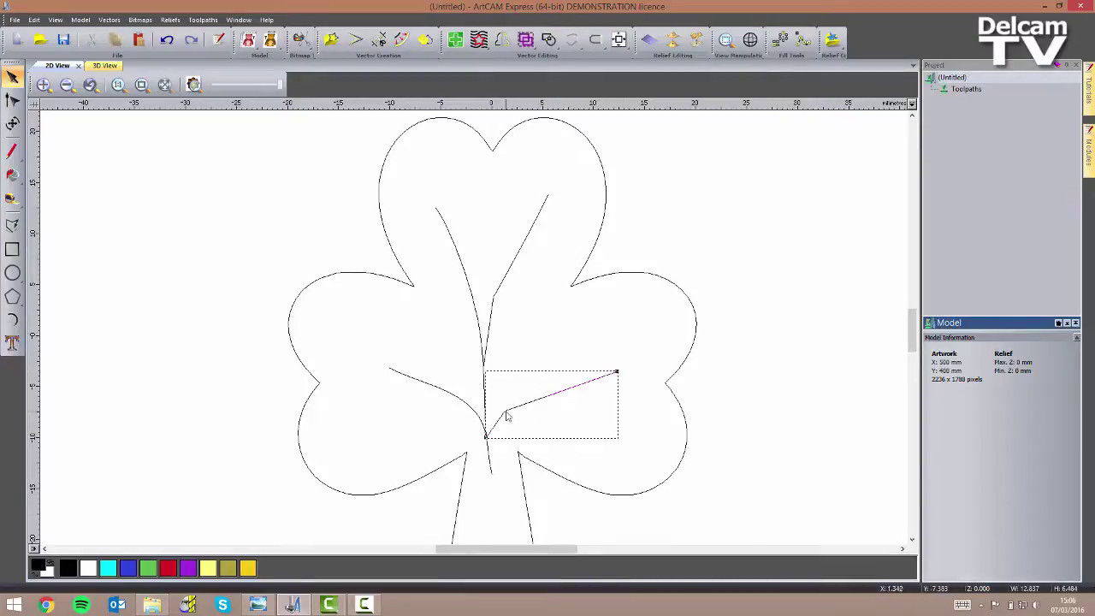
{"action": "scroll", "coordinate": [507, 411], "scroll_direction": "up", "scroll_amount": 3}
{"action": "scroll", "coordinate": [506, 412], "scroll_direction": "up", "scroll_amount": 2}
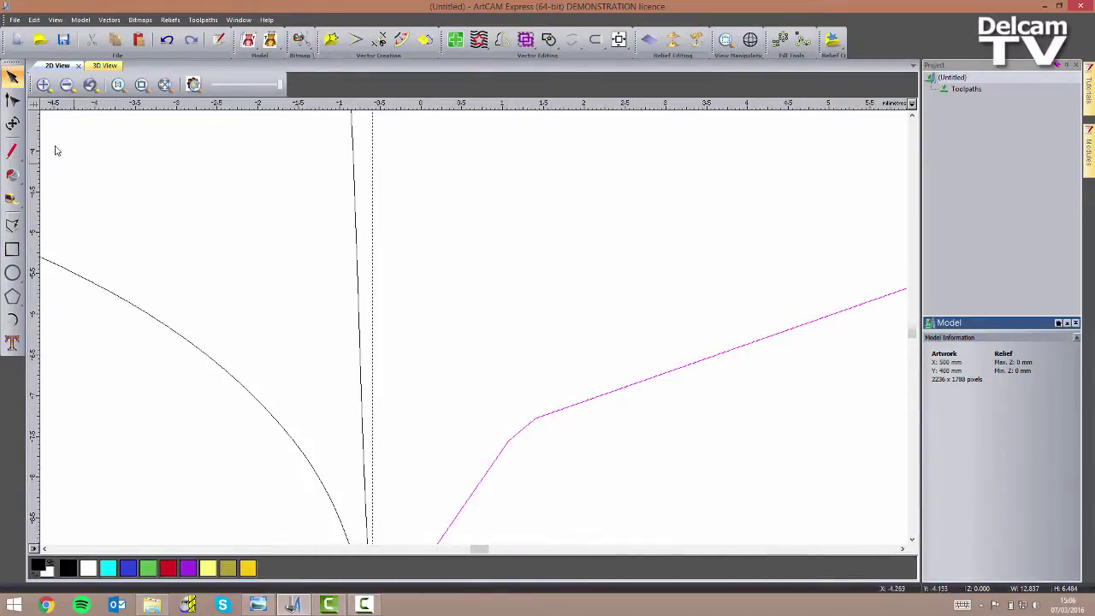
{"action": "left_click", "coordinate": [12, 99]}
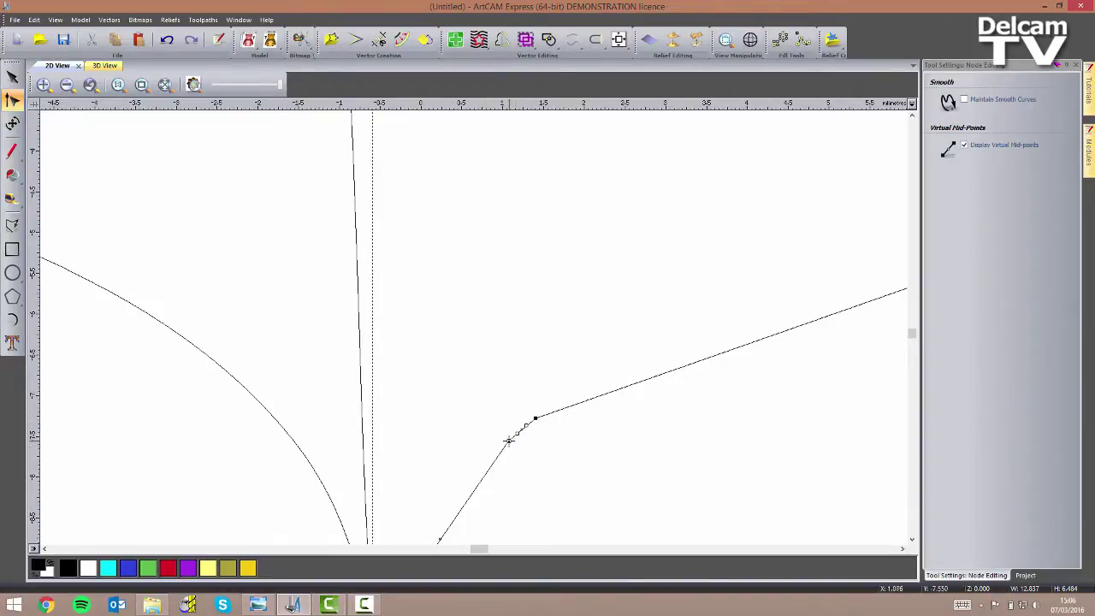
{"action": "key", "text": "d"}
{"action": "key", "text": "s"}
{"action": "scroll", "coordinate": [567, 443], "scroll_direction": "down", "scroll_amount": 5}
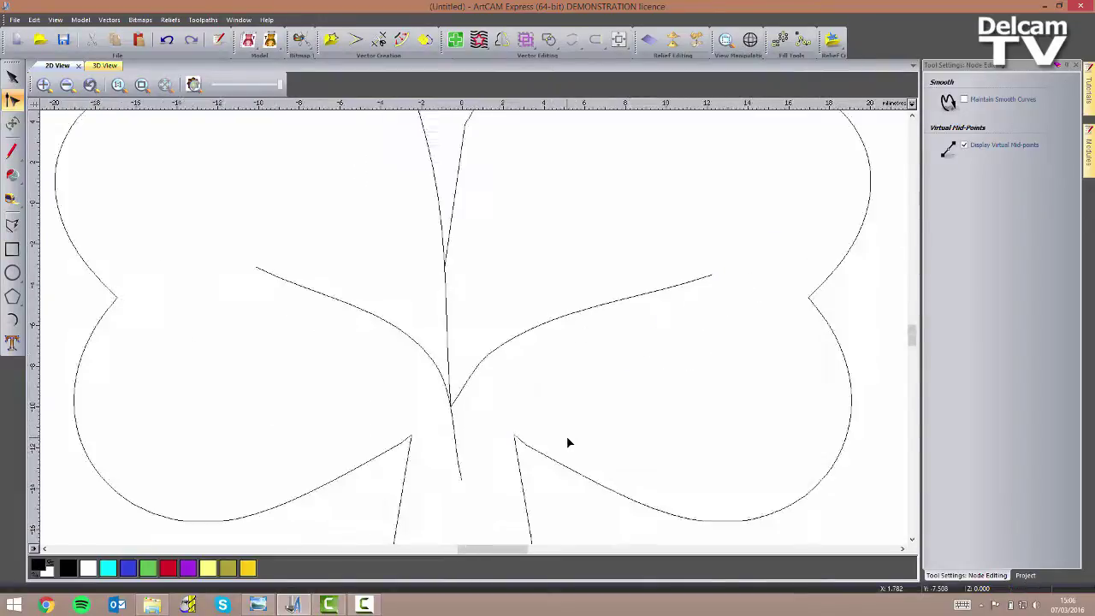
Delete the surplus bend node on the top leaf's right vein, smooth the remaining one, and finish node editing.
{"action": "scroll", "coordinate": [517, 289], "scroll_direction": "up", "scroll_amount": 5}
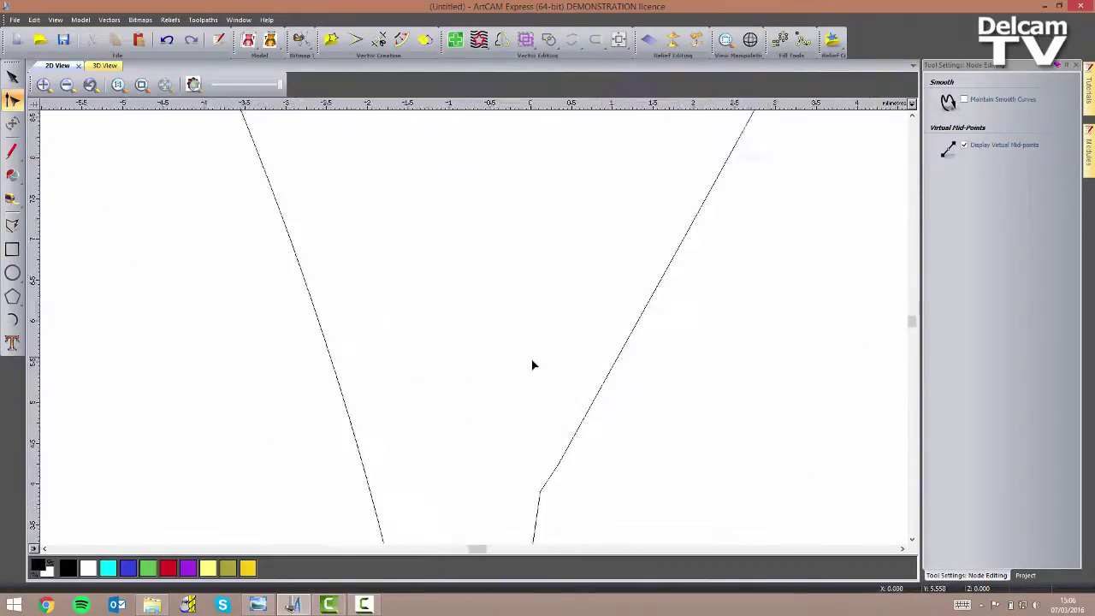
{"action": "scroll", "coordinate": [571, 445], "scroll_direction": "up", "scroll_amount": 2}
{"action": "left_click", "coordinate": [569, 446]}
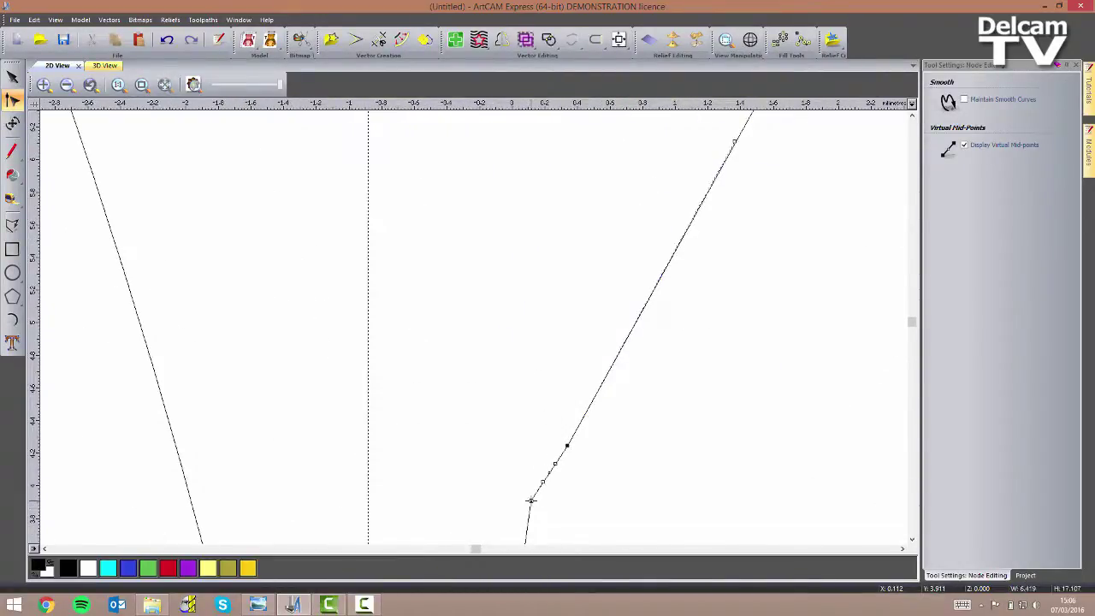
{"action": "right_click", "coordinate": [530, 500]}
{"action": "left_click", "coordinate": [585, 219]}
{"action": "right_click", "coordinate": [566, 445]}
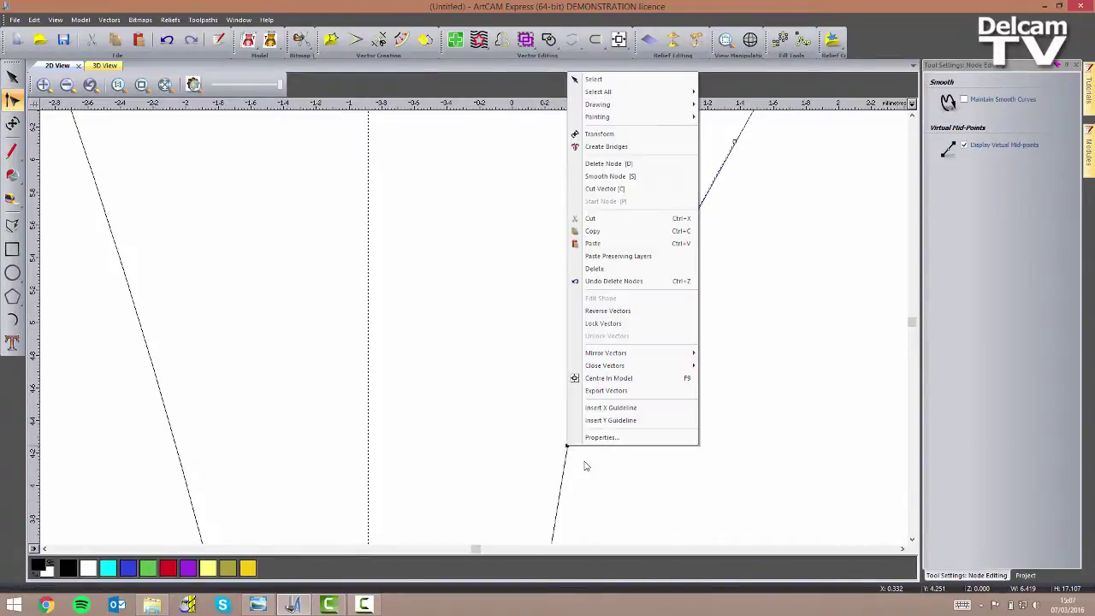
{"action": "left_click", "coordinate": [629, 177]}
{"action": "scroll", "coordinate": [609, 417], "scroll_direction": "down", "scroll_amount": 8}
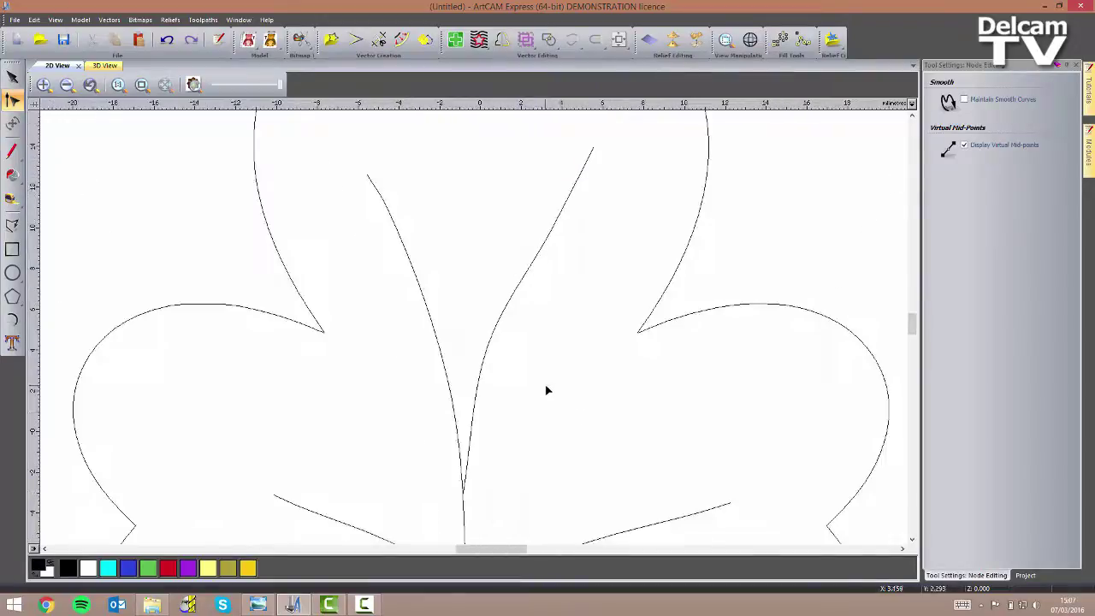
{"action": "left_click", "coordinate": [1075, 65]}
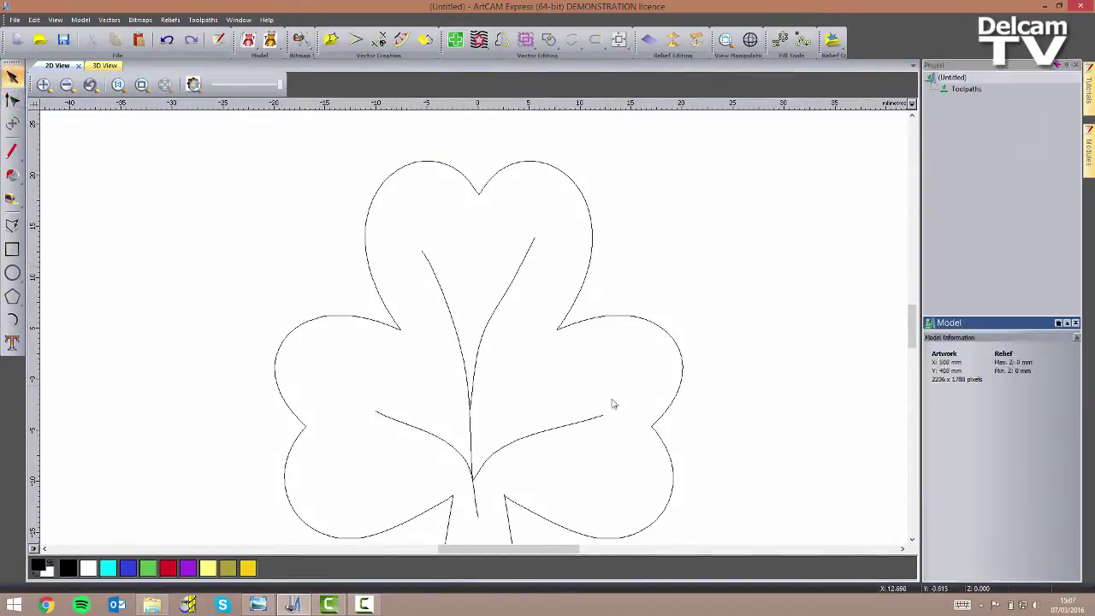
Offset the leaf veins 0.2 mm on both sides with sharp corners, deleting the original vectors.
{"action": "left_click", "coordinate": [434, 303]}
{"action": "left_click", "coordinate": [401, 39]}
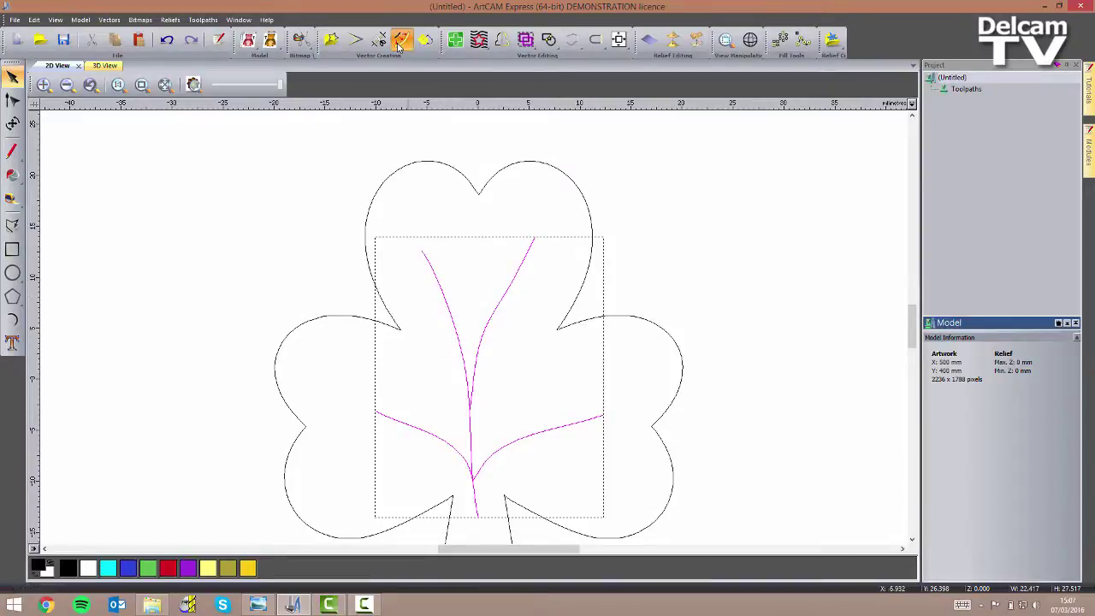
{"action": "left_click_drag", "start_coordinate": [998, 98], "coordinate": [971, 97]}
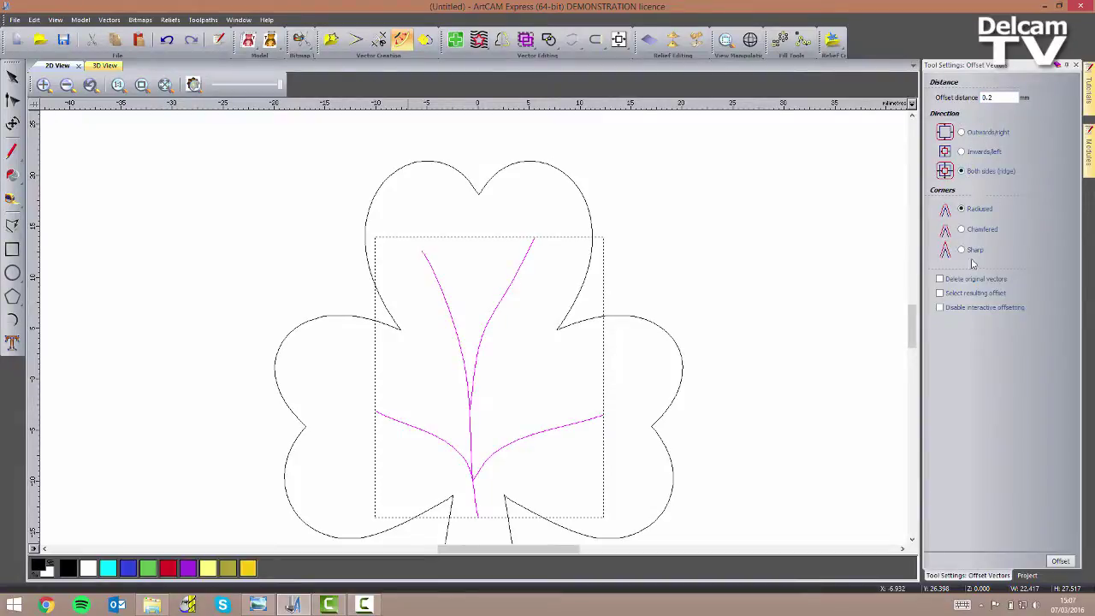
{"action": "left_click", "coordinate": [962, 250]}
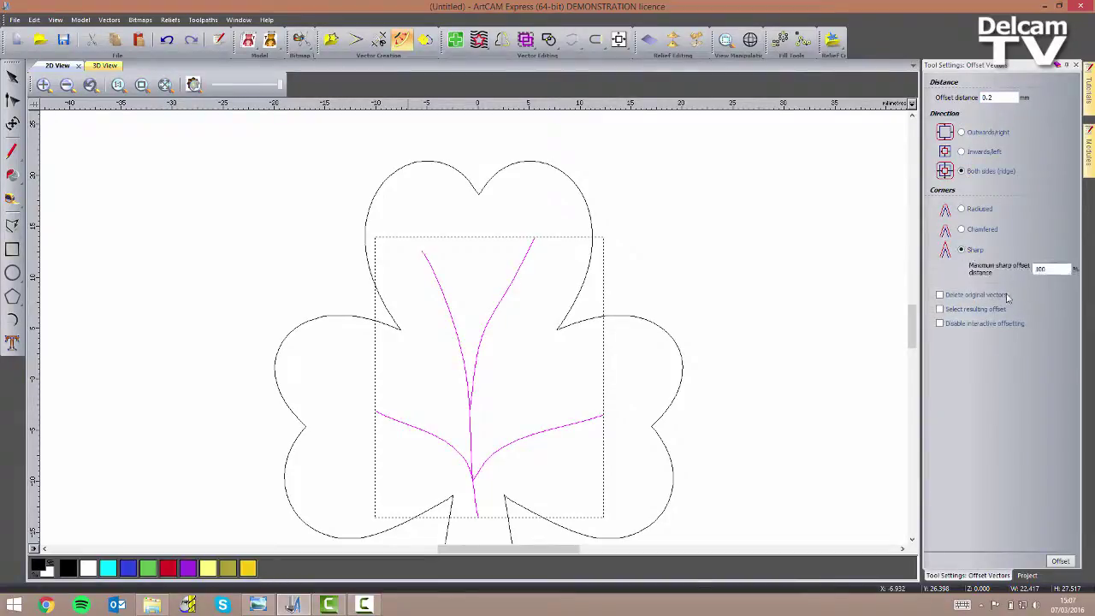
{"action": "left_click", "coordinate": [939, 295]}
{"action": "left_click", "coordinate": [1061, 561]}
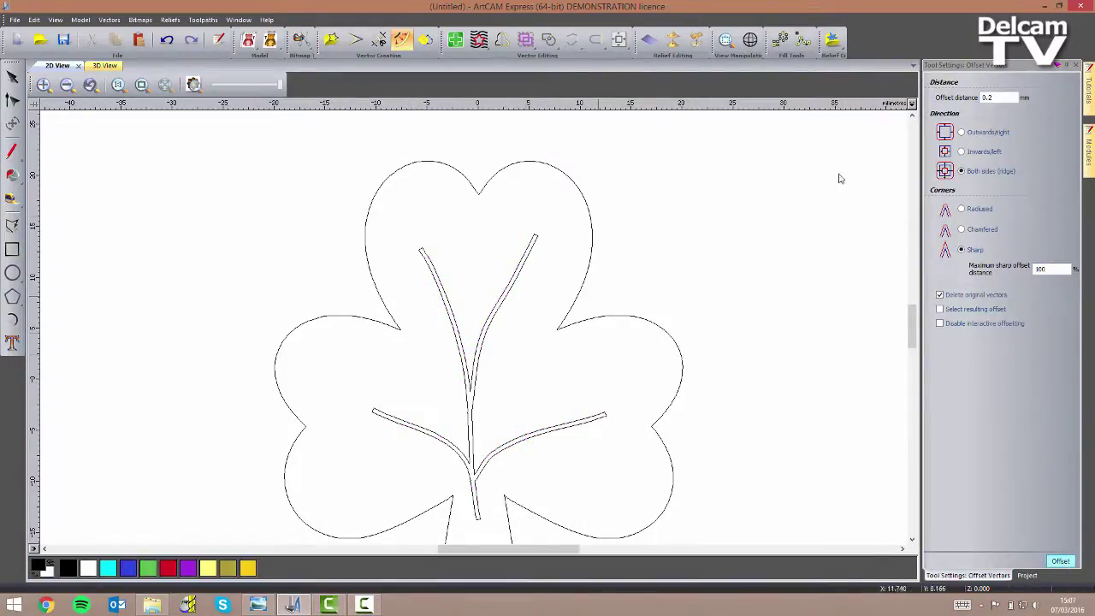
{"action": "left_click", "coordinate": [1075, 66]}
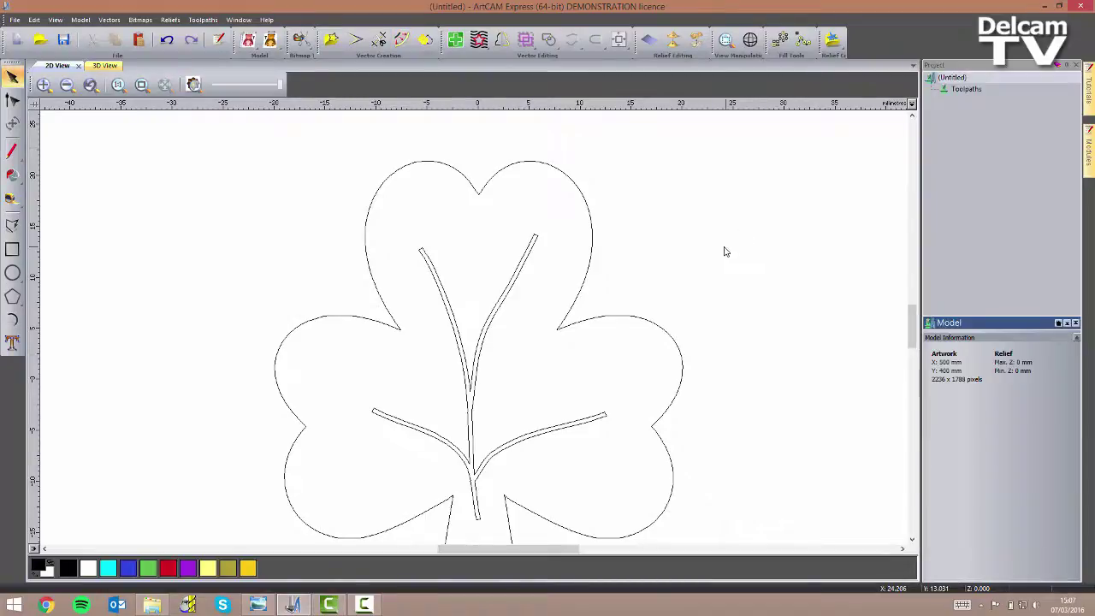
Paste 8 copies of the veined clover along the upper arc of the central lens shape.
{"action": "scroll", "coordinate": [563, 443], "scroll_direction": "down", "scroll_amount": 6}
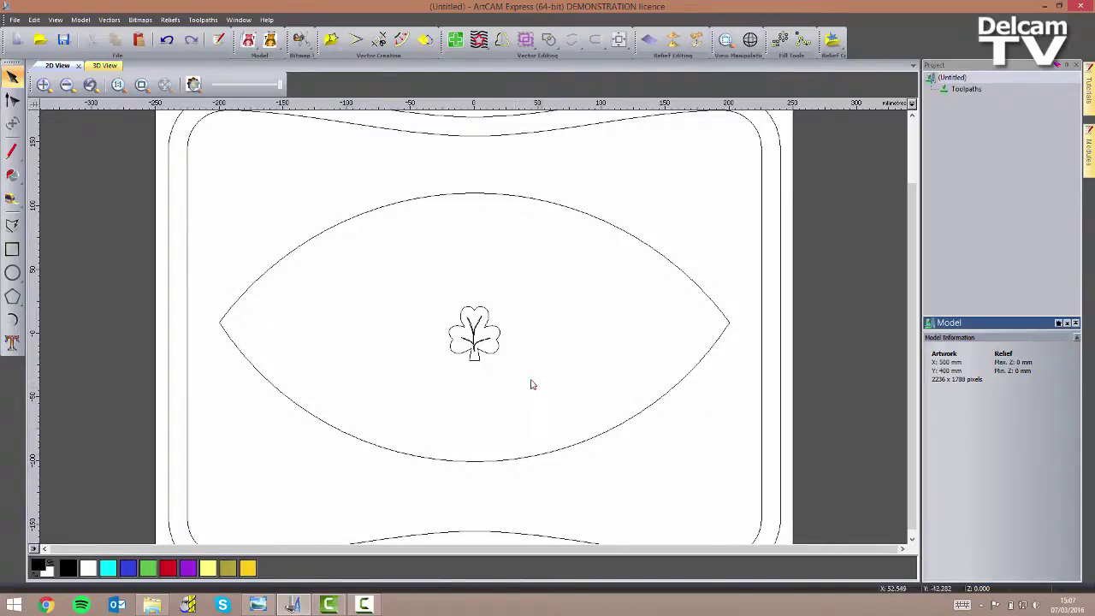
{"action": "left_click_drag", "start_coordinate": [531, 385], "coordinate": [425, 288]}
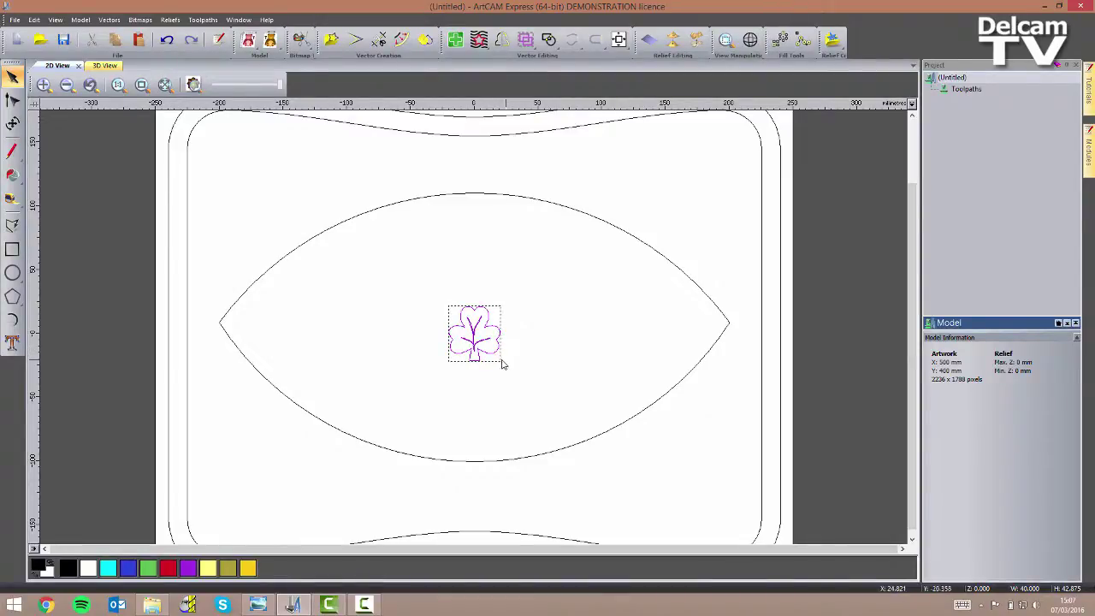
{"action": "left_click", "coordinate": [654, 253], "text": "shift"}
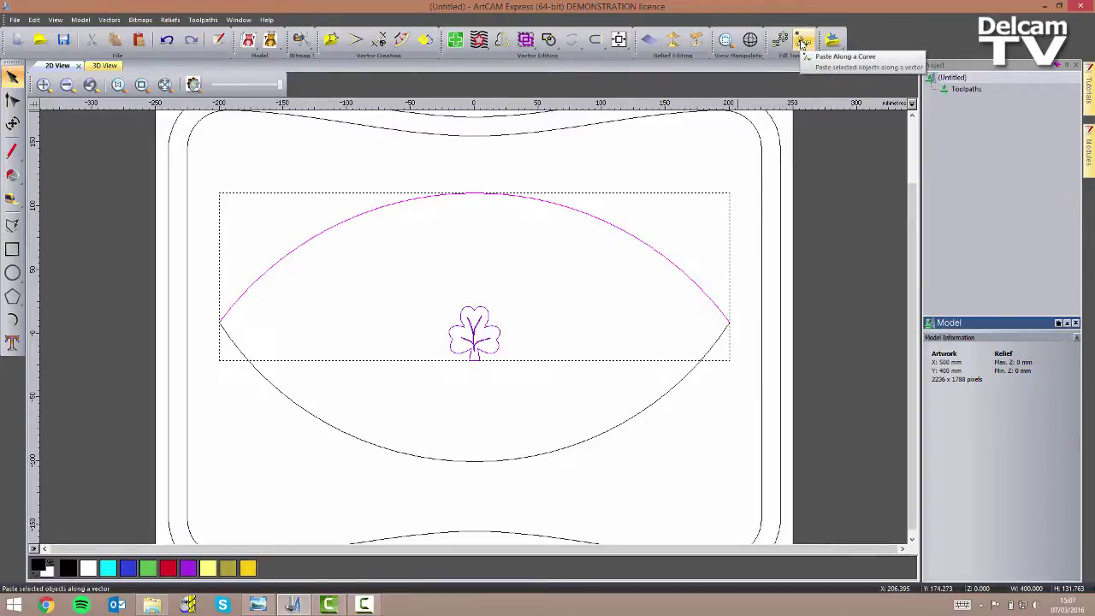
{"action": "left_click", "coordinate": [804, 42]}
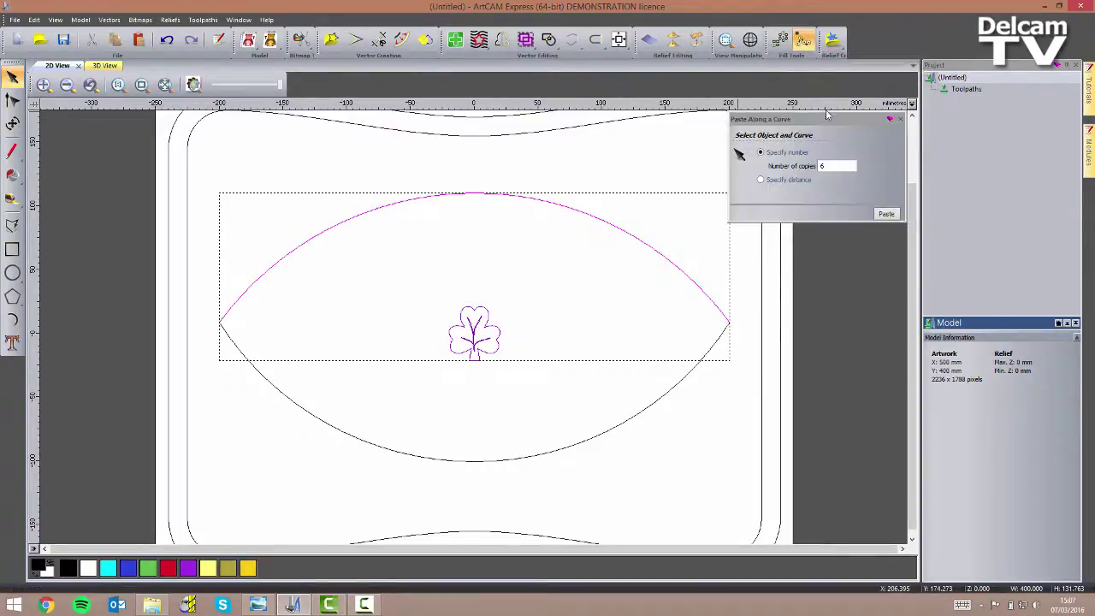
{"action": "double_click", "coordinate": [826, 165]}
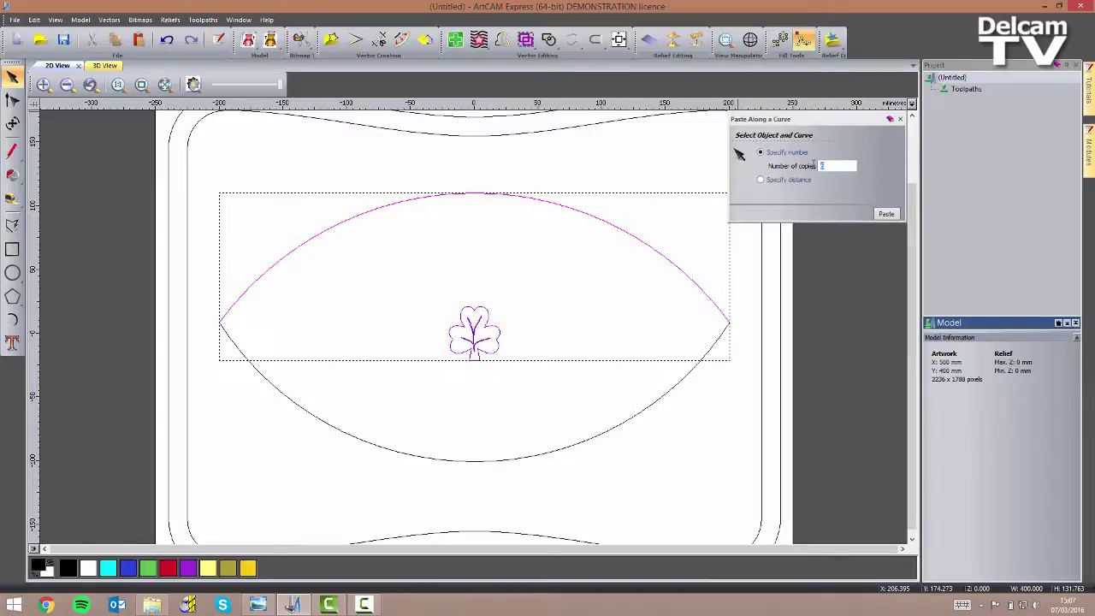
{"action": "left_click", "coordinate": [887, 215]}
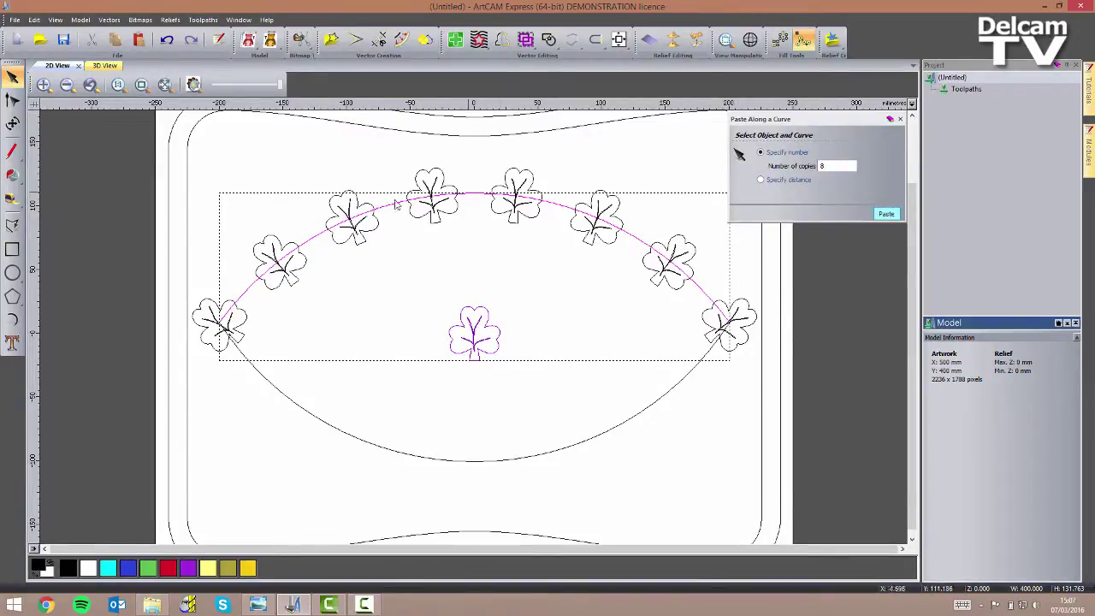
{"action": "left_click", "coordinate": [900, 119]}
{"action": "left_click", "coordinate": [821, 291]}
Move the row of clovers on the upper arc up by about 20 mm.
{"action": "left_click", "coordinate": [747, 309]}
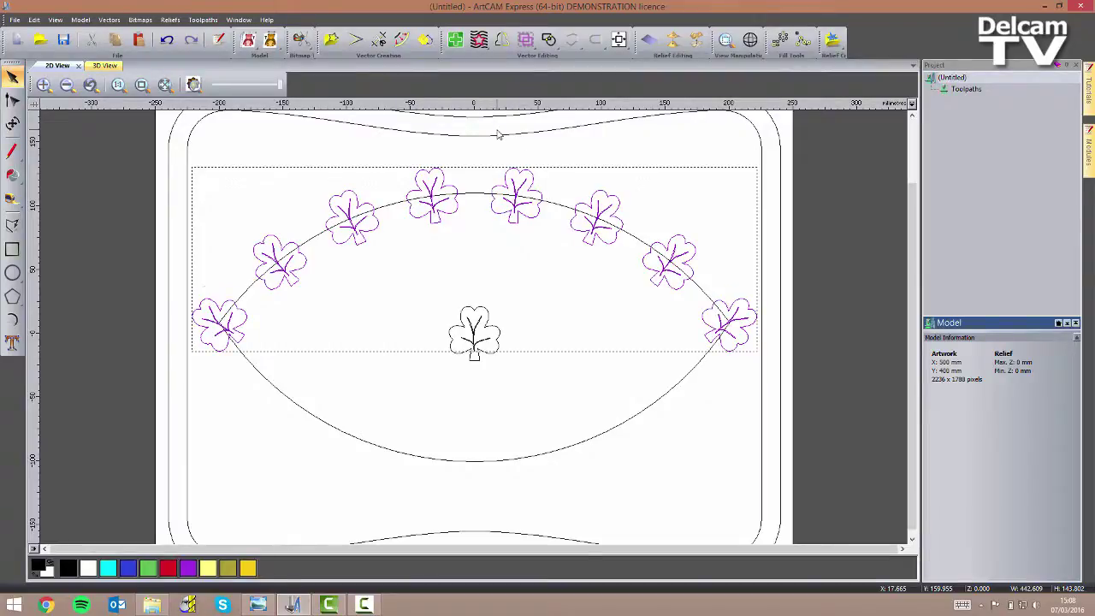
{"action": "key", "text": "Up"}
{"action": "key", "text": "Up"}
{"action": "key", "text": "Up"}
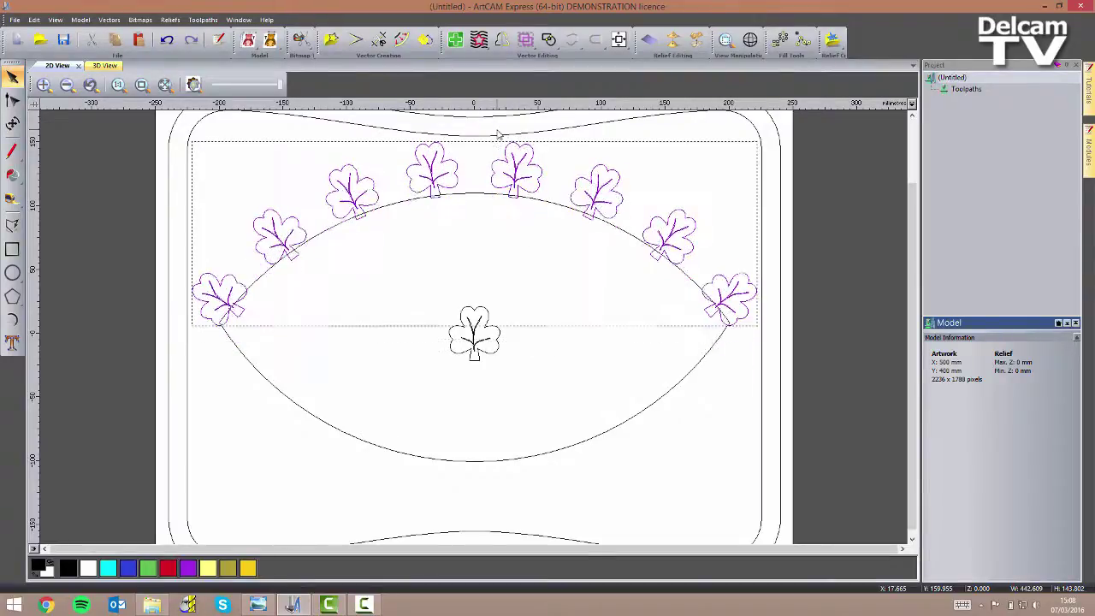
{"action": "left_click", "coordinate": [592, 348]}
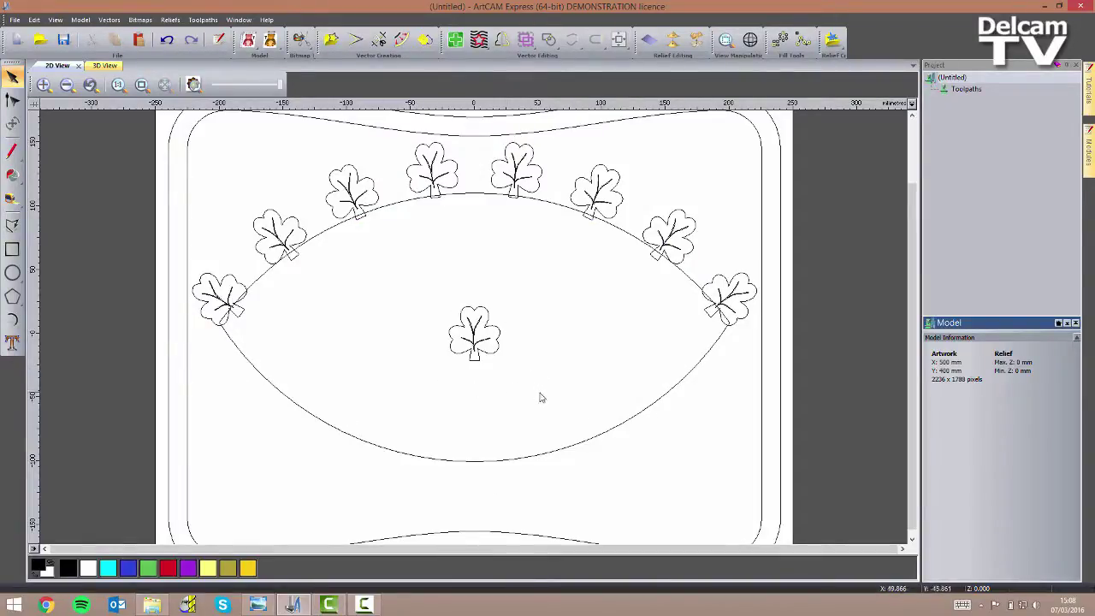
Paste 6 copies of the central clover along the lens shape's lower arc.
{"action": "left_click_drag", "start_coordinate": [540, 393], "coordinate": [425, 296]}
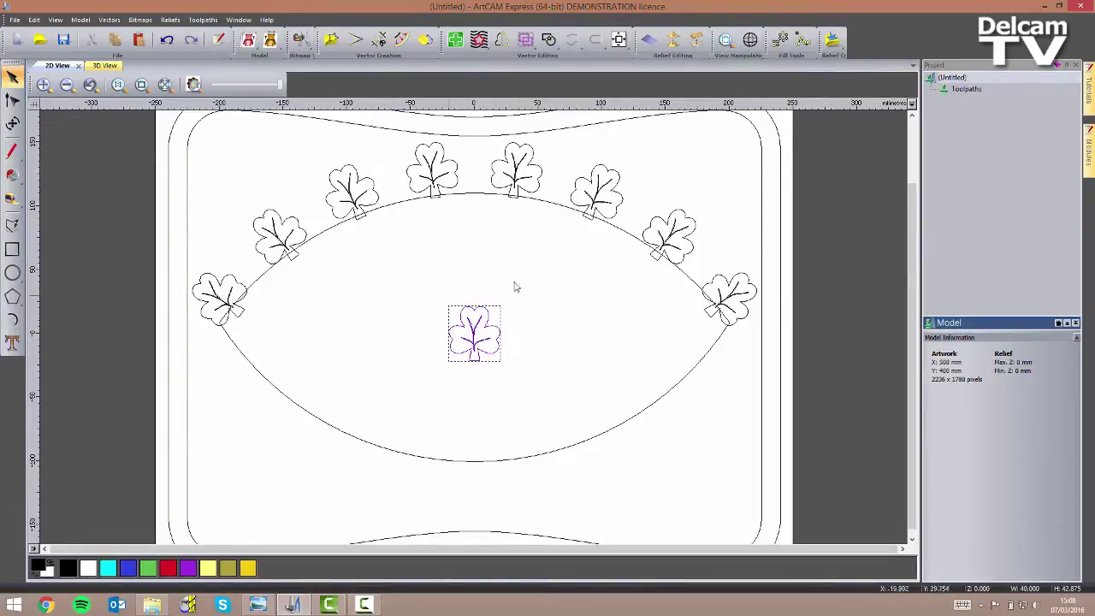
{"action": "left_click", "coordinate": [616, 430], "text": "shift"}
{"action": "left_click", "coordinate": [803, 41]}
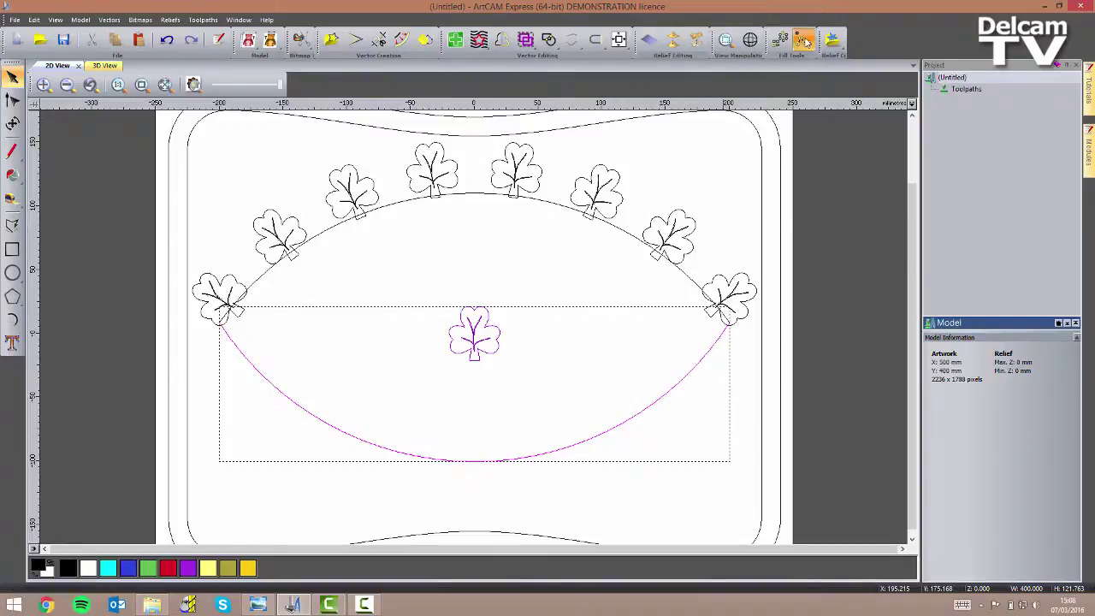
{"action": "double_click", "coordinate": [820, 167]}
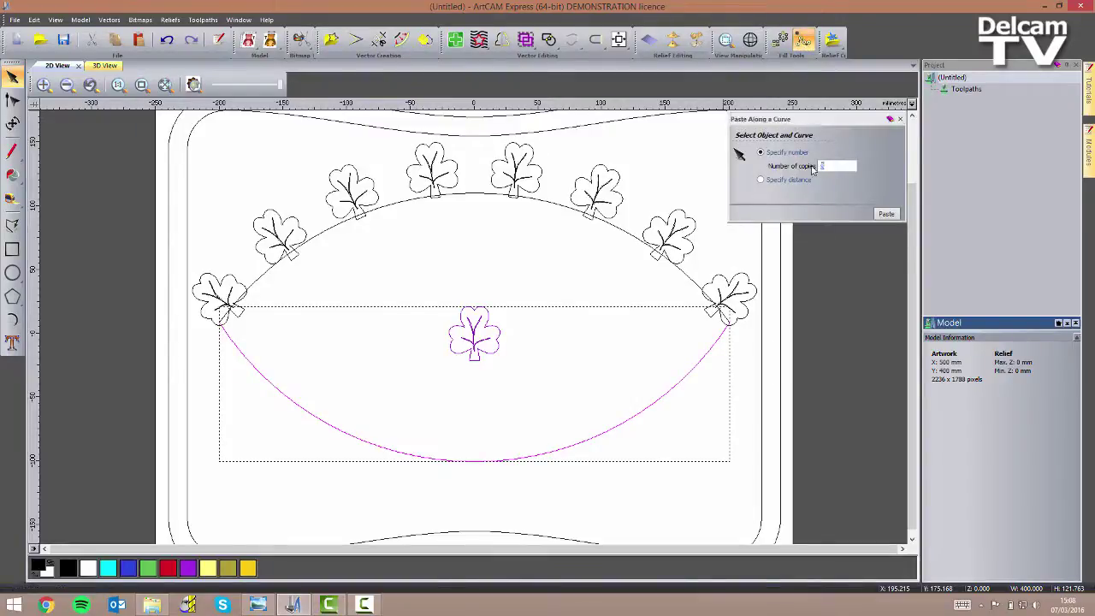
{"action": "type", "text": "6"}
{"action": "left_click", "coordinate": [887, 214]}
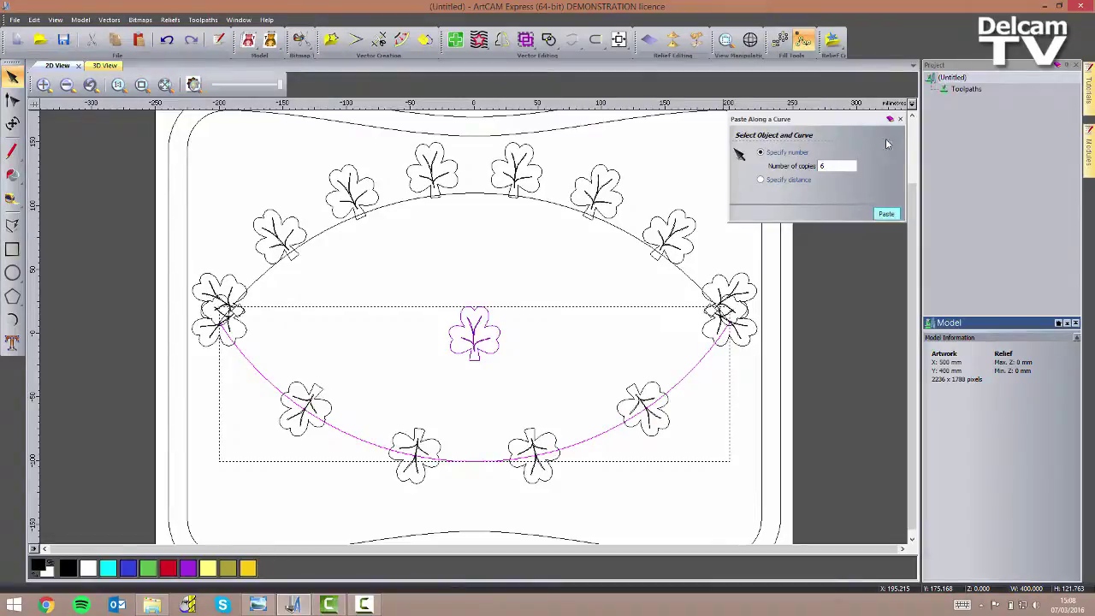
{"action": "left_click", "coordinate": [900, 120]}
{"action": "left_click", "coordinate": [539, 362]}
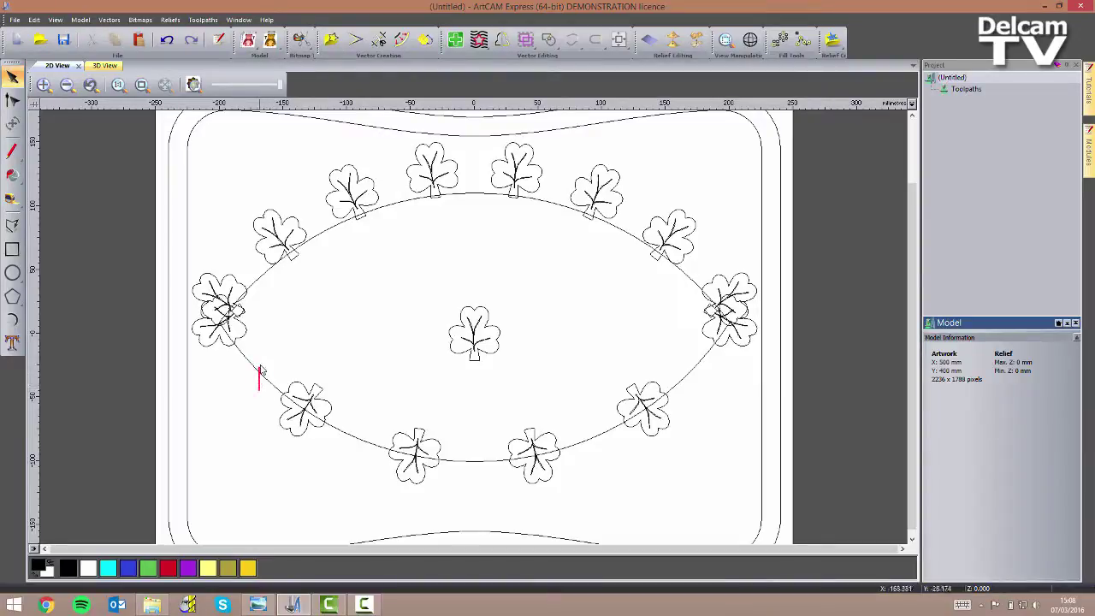
Delete the lens shape's lower and upper arcs and the original clover in the centre.
{"action": "left_click", "coordinate": [235, 370]}
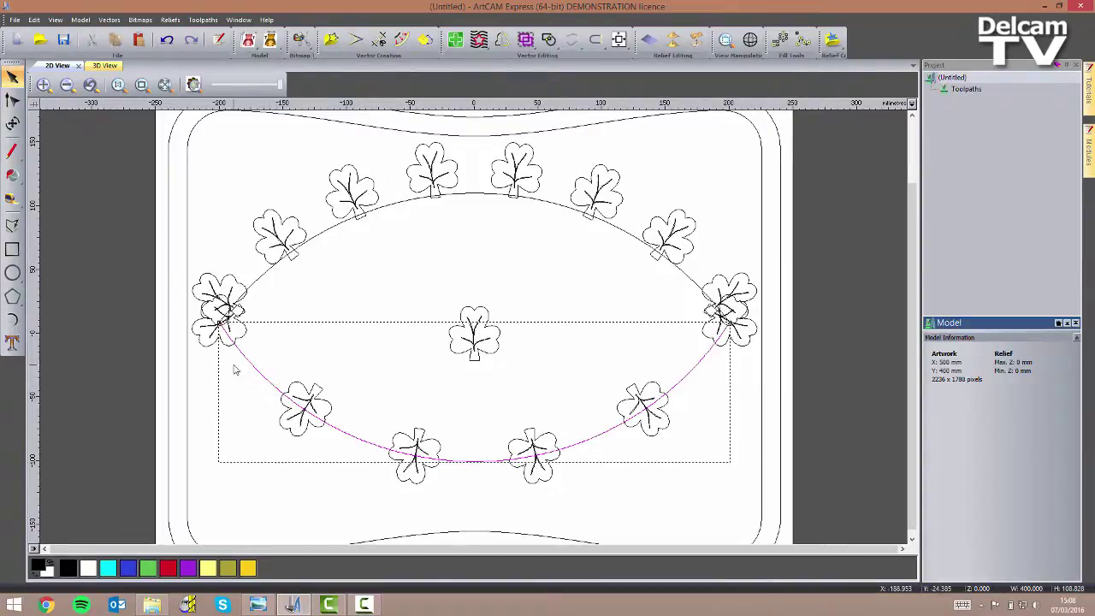
{"action": "key", "text": "Delete"}
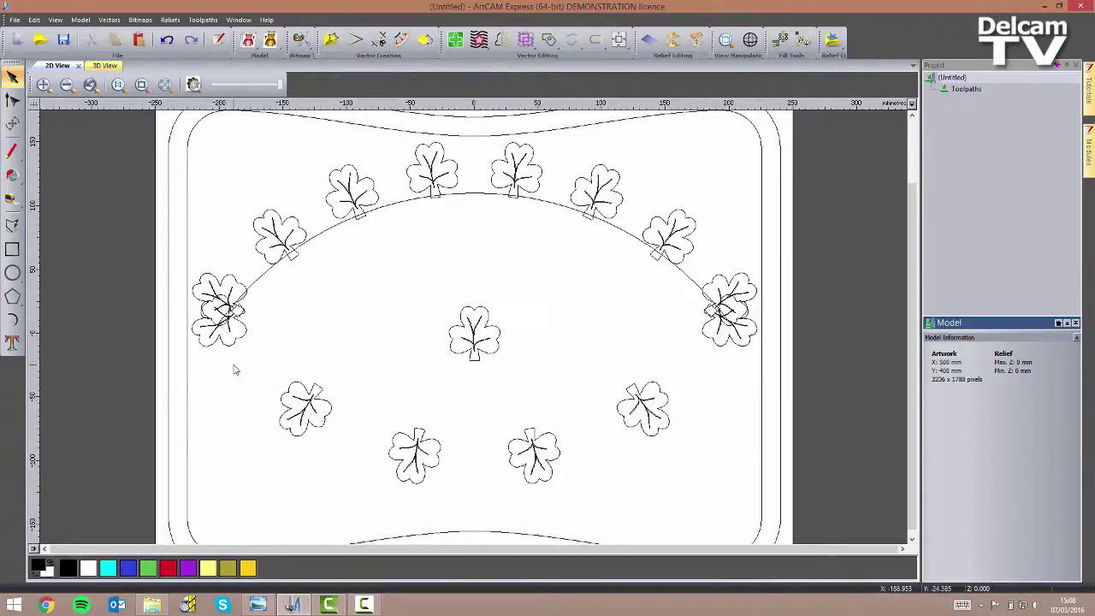
{"action": "left_click", "coordinate": [251, 283]}
{"action": "key", "text": "Delete"}
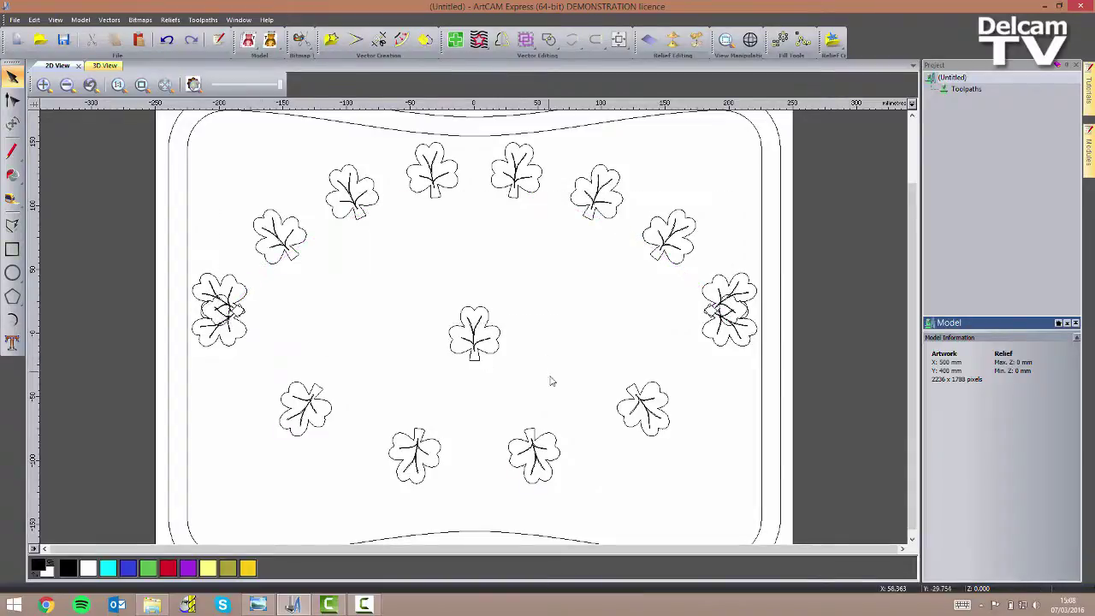
{"action": "left_click_drag", "start_coordinate": [548, 373], "coordinate": [438, 317]}
{"action": "key", "text": "Delete"}
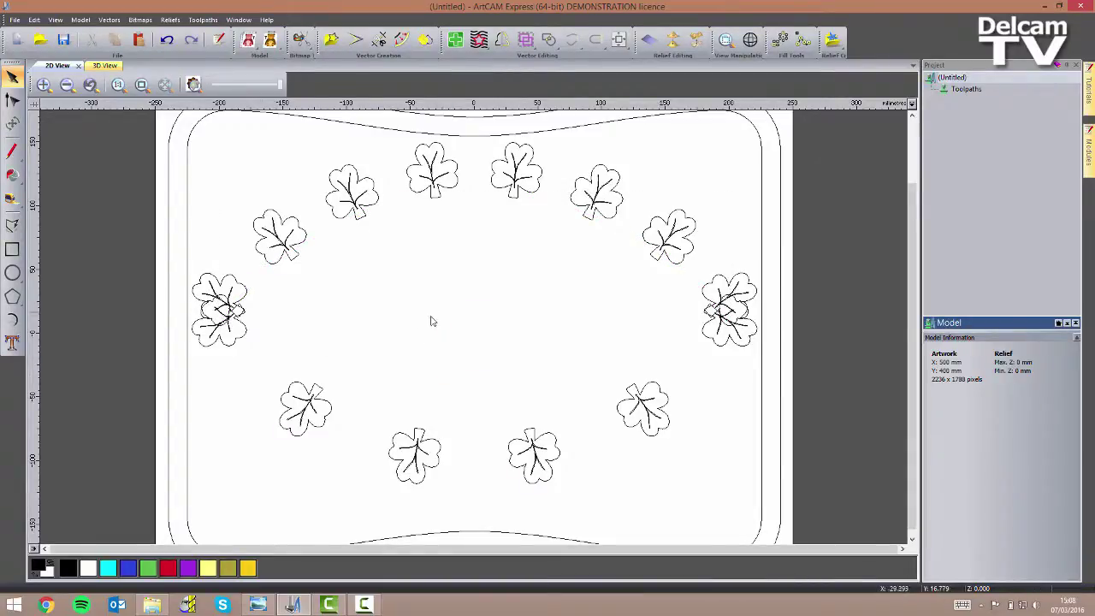
Move the lower row of six clovers down by about 30 mm, clear of the upper row.
{"action": "left_click", "coordinate": [318, 433]}
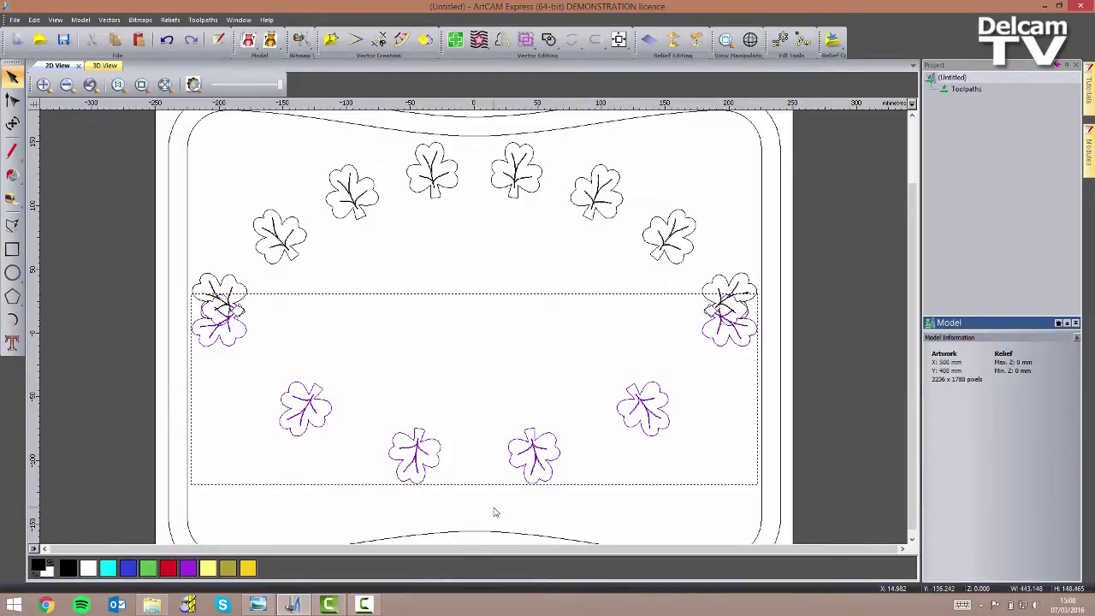
{"action": "key", "text": "Down"}
{"action": "key", "text": "Down"}
{"action": "key", "text": "Down"}
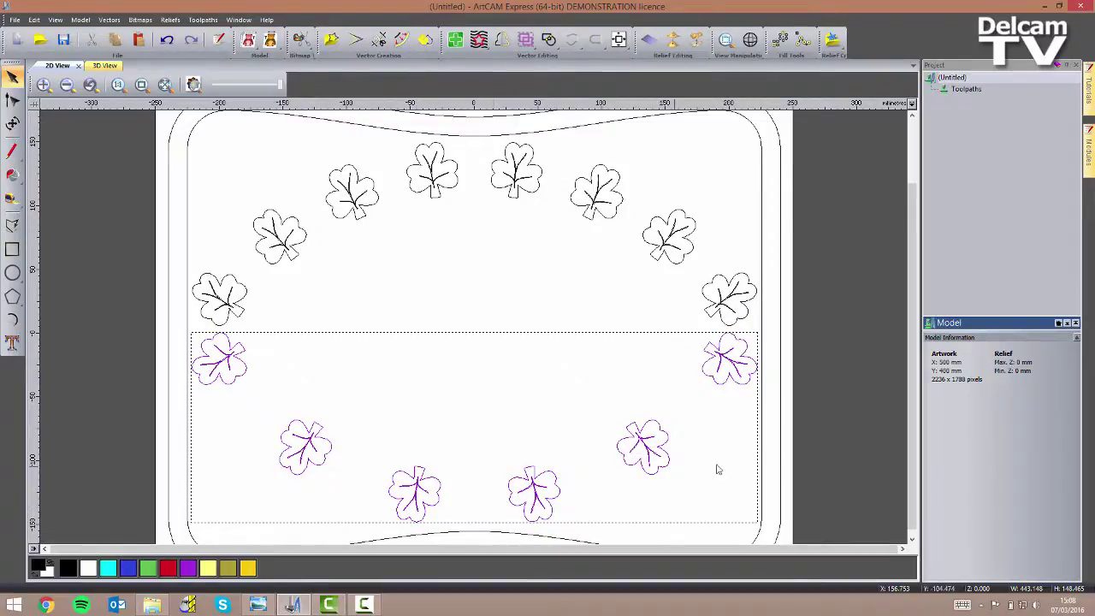
{"action": "left_click", "coordinate": [809, 444]}
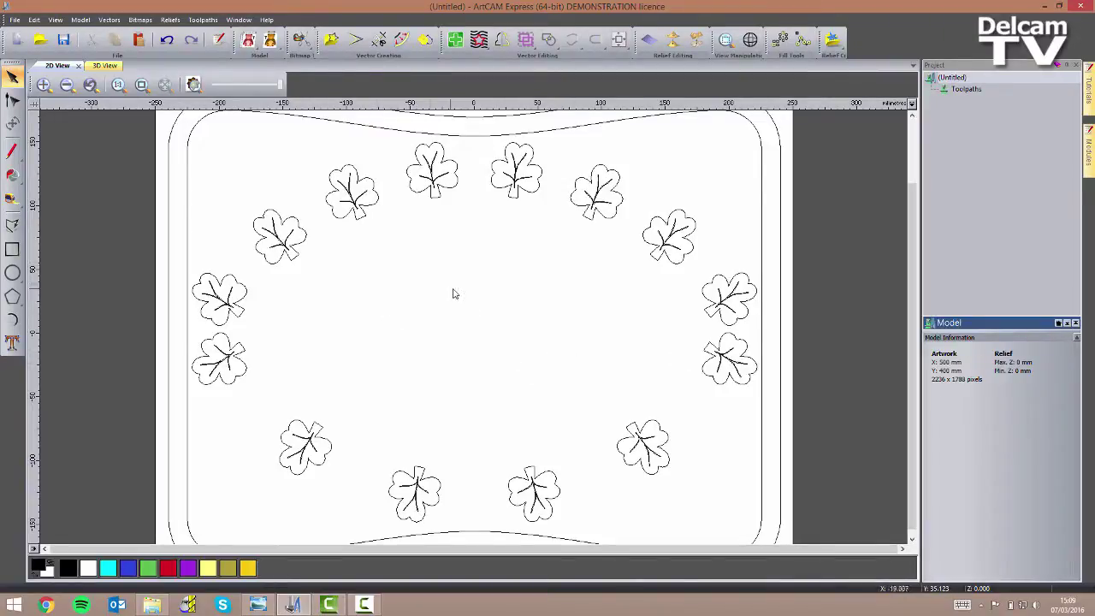
Add the three-line text "Happy / St.Patrick's / Day!" in Cooper Black, size 30 mm, and centre it on the sign.
{"action": "left_click", "coordinate": [12, 344]}
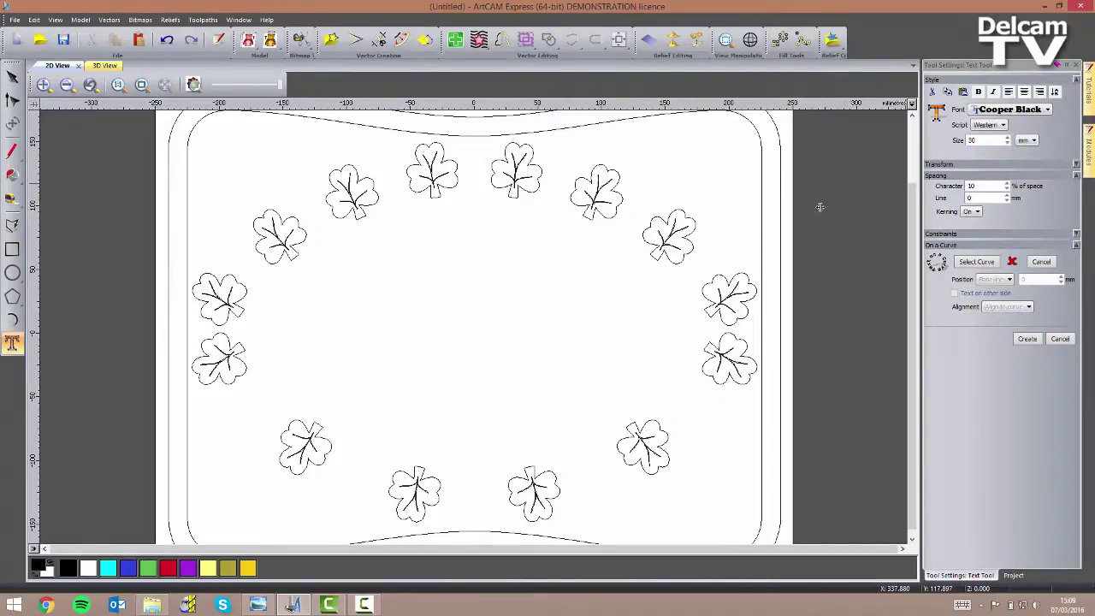
{"action": "left_click", "coordinate": [367, 310]}
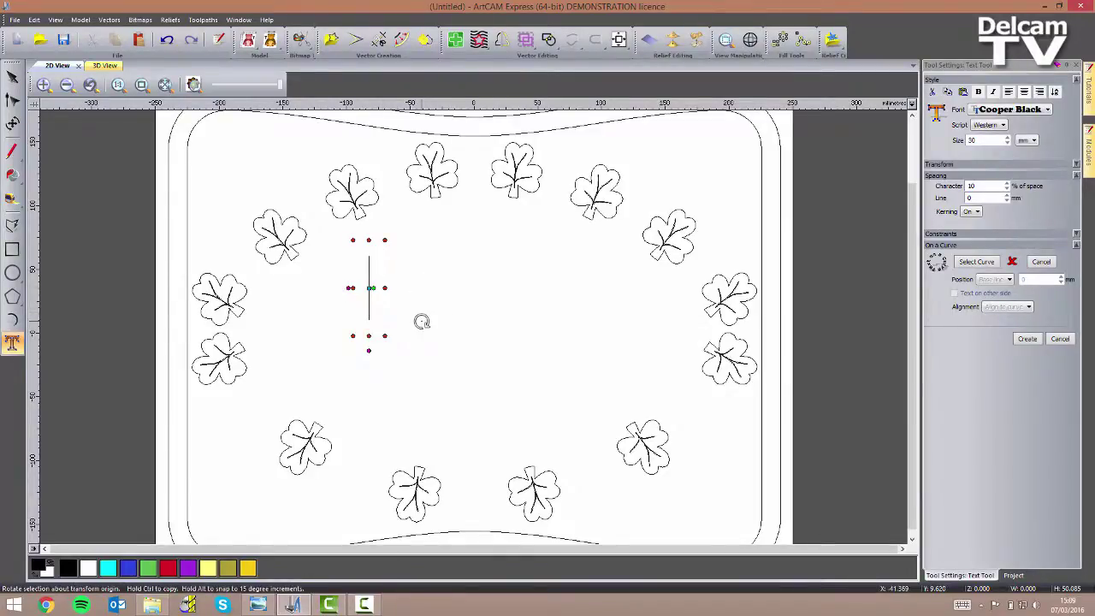
{"action": "type", "text": "Happy"}
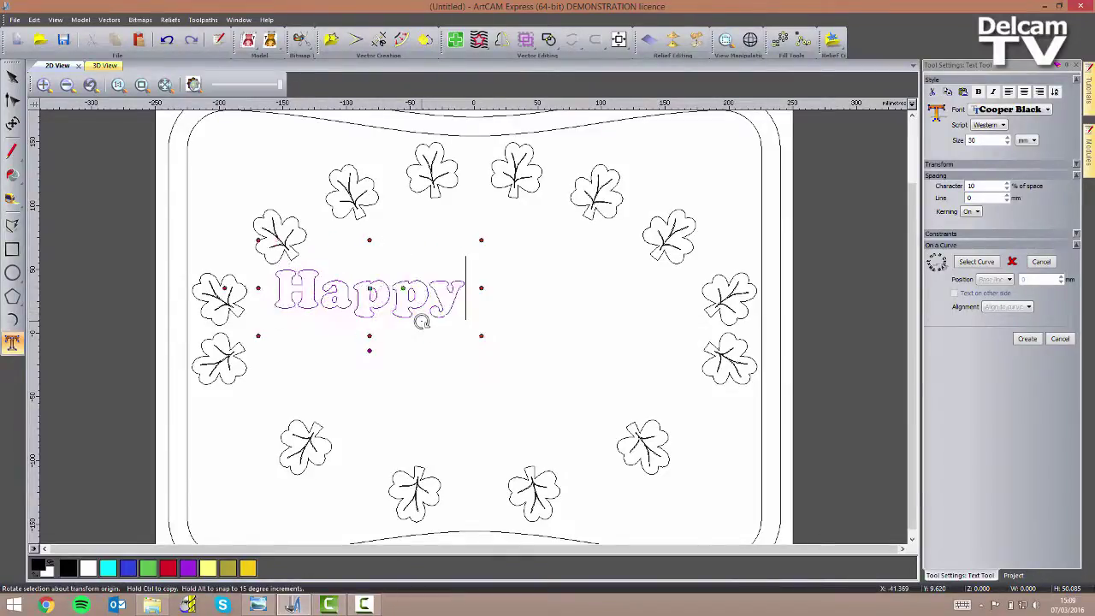
{"action": "key", "text": "Return"}
{"action": "type", "text": "St.Pa"}
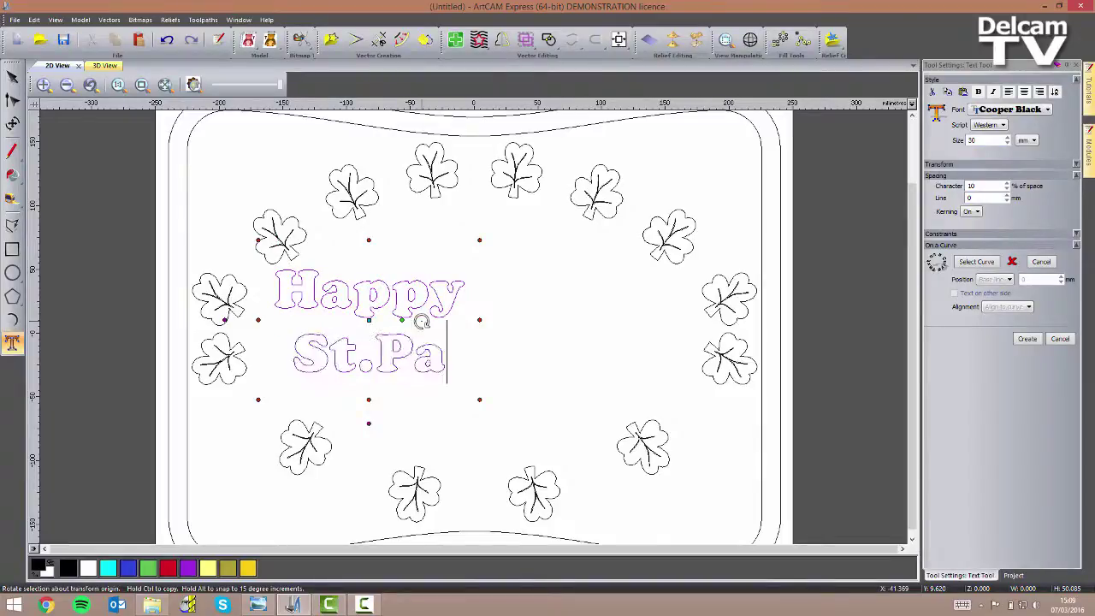
{"action": "type", "text": "trick's"}
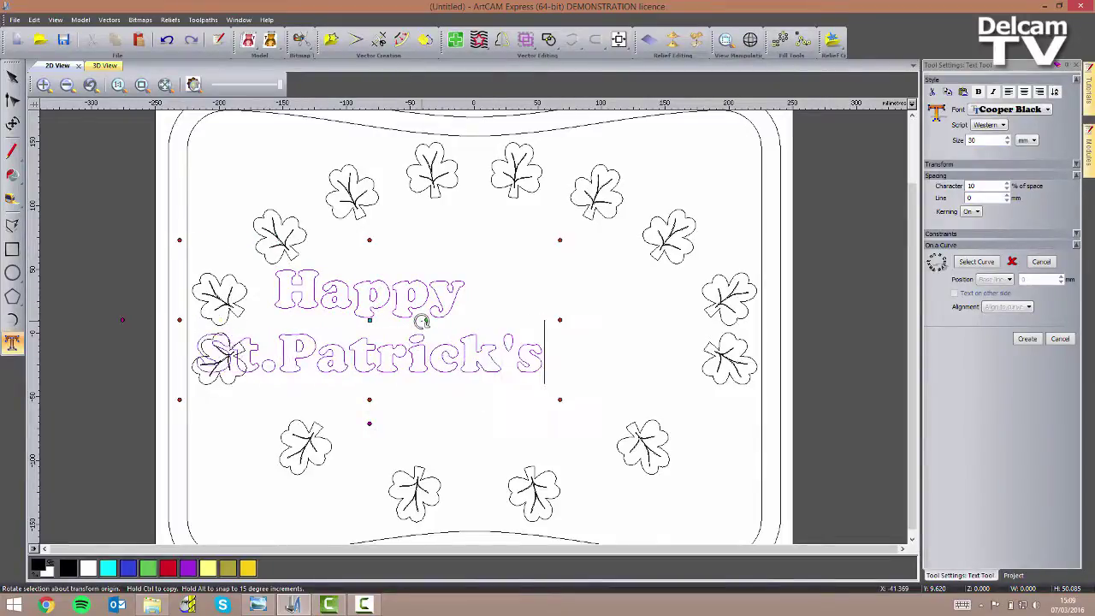
{"action": "key", "text": "Return"}
{"action": "type", "text": "Day!"}
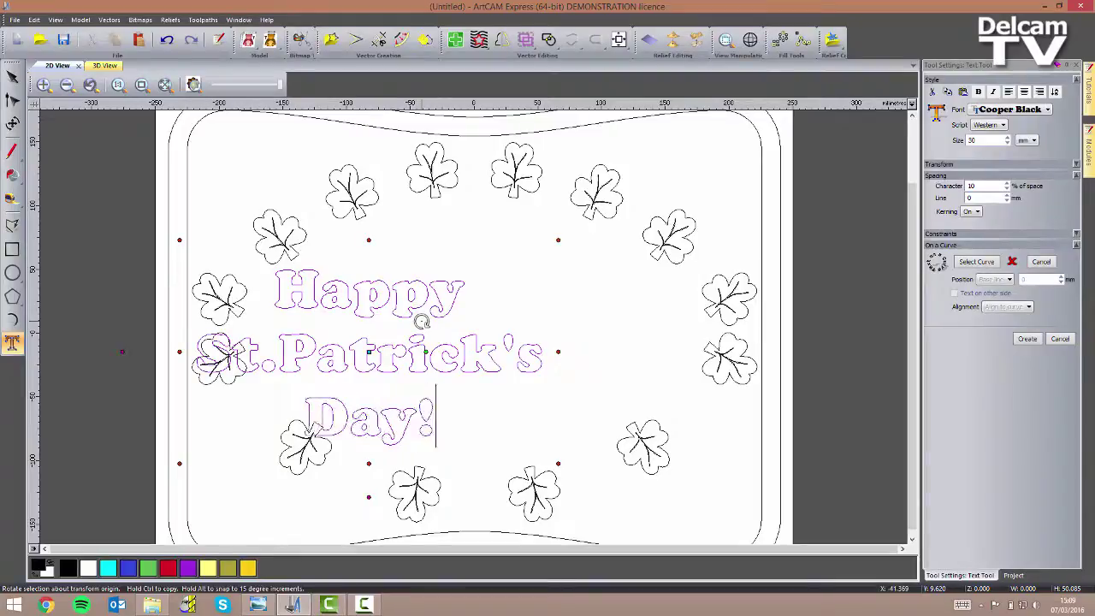
{"action": "left_click", "coordinate": [1033, 343]}
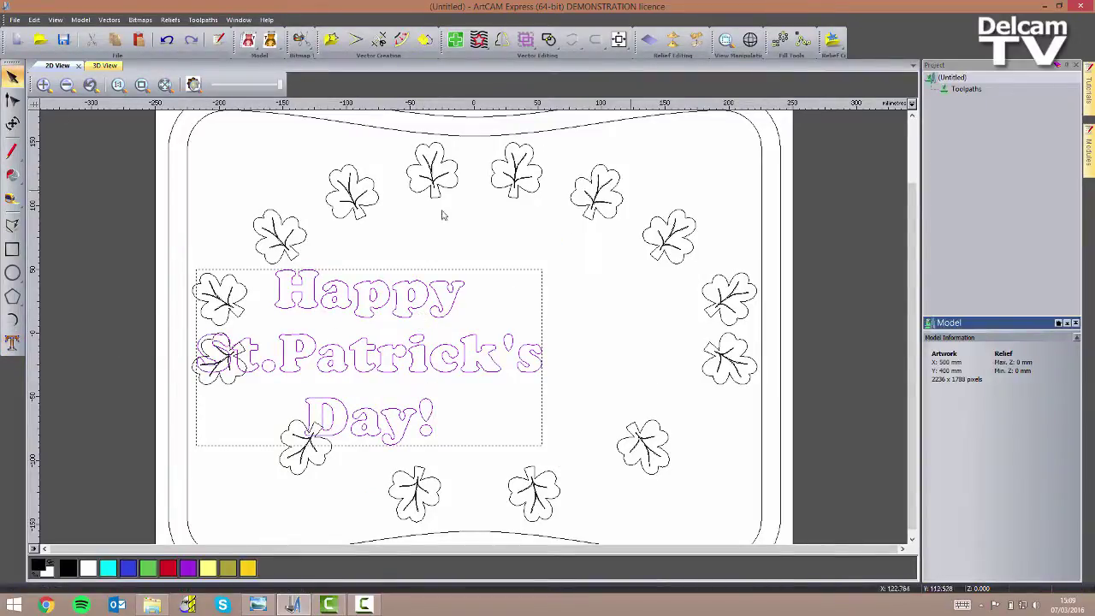
{"action": "left_click", "coordinate": [620, 40]}
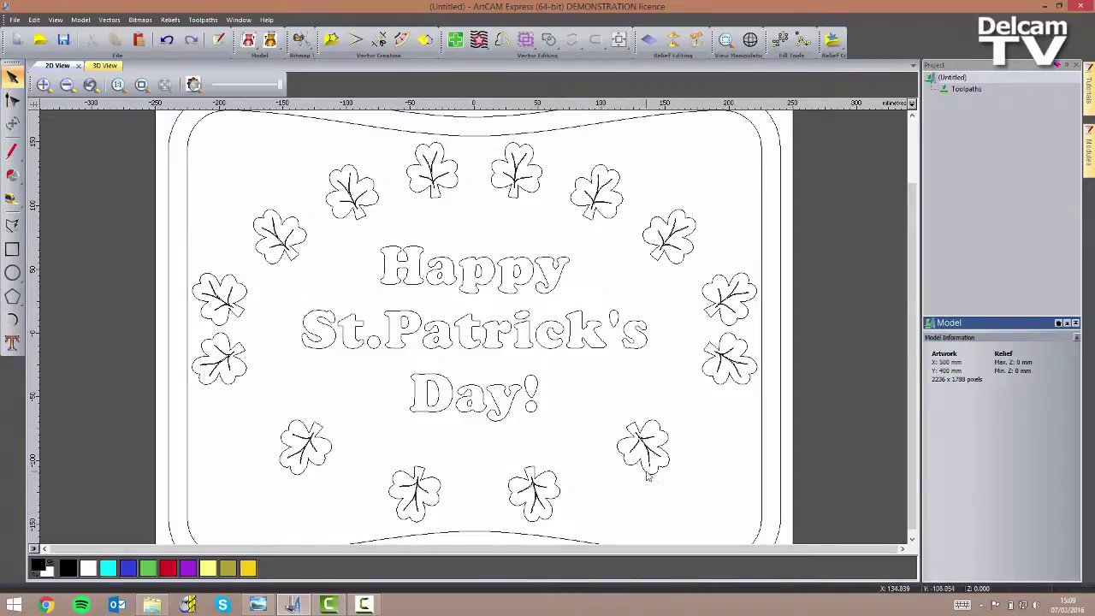
Ungroup all vectors in the upper and lower rows of clovers.
{"action": "left_click", "coordinate": [655, 473]}
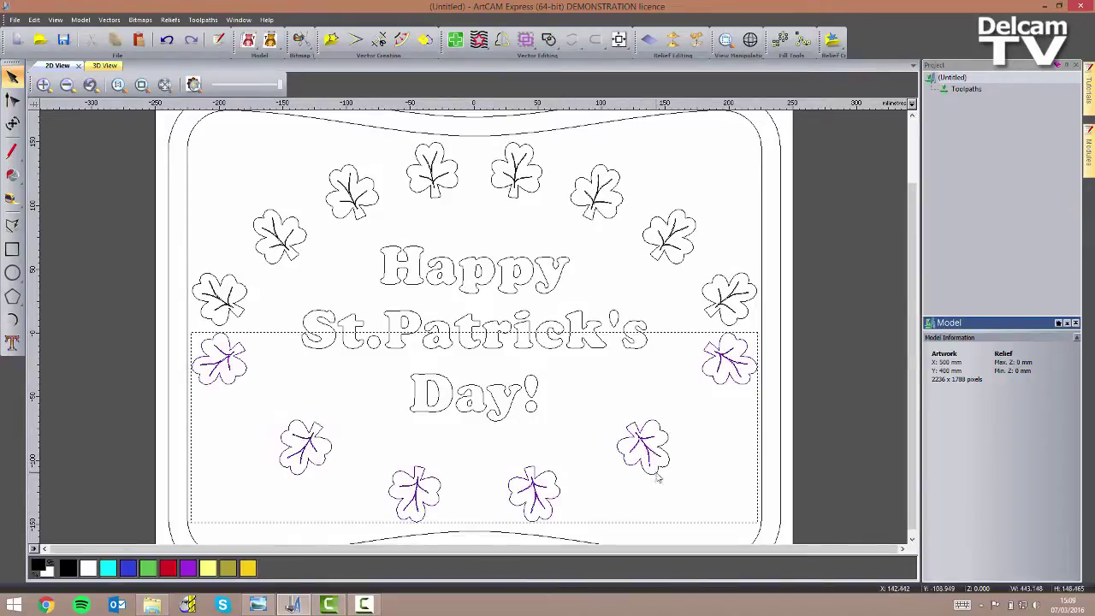
{"action": "left_click", "coordinate": [680, 266], "text": "shift"}
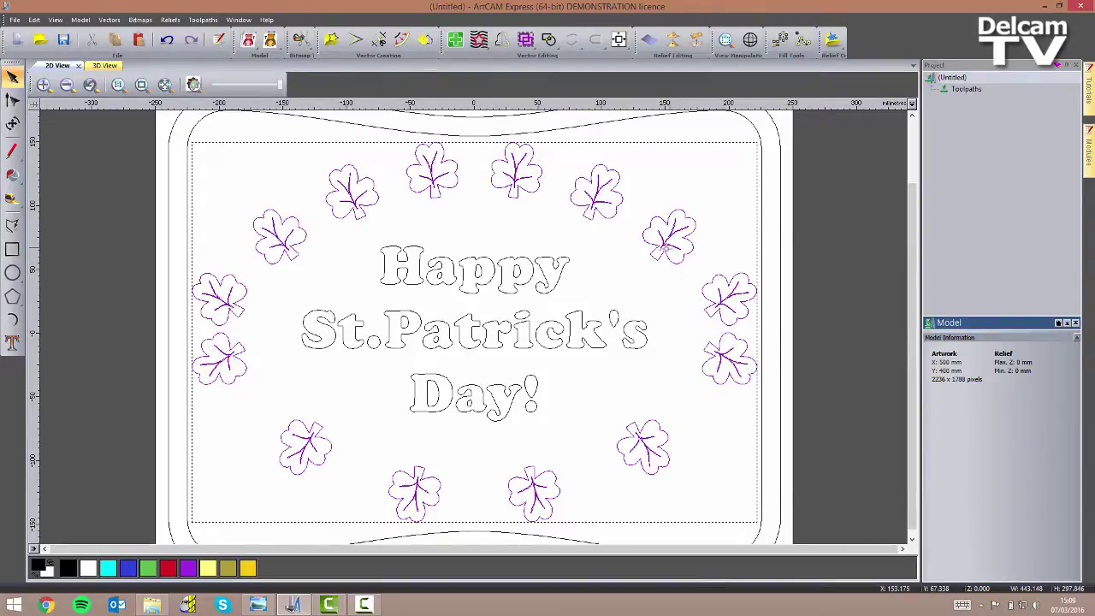
{"action": "right_click", "coordinate": [663, 248]}
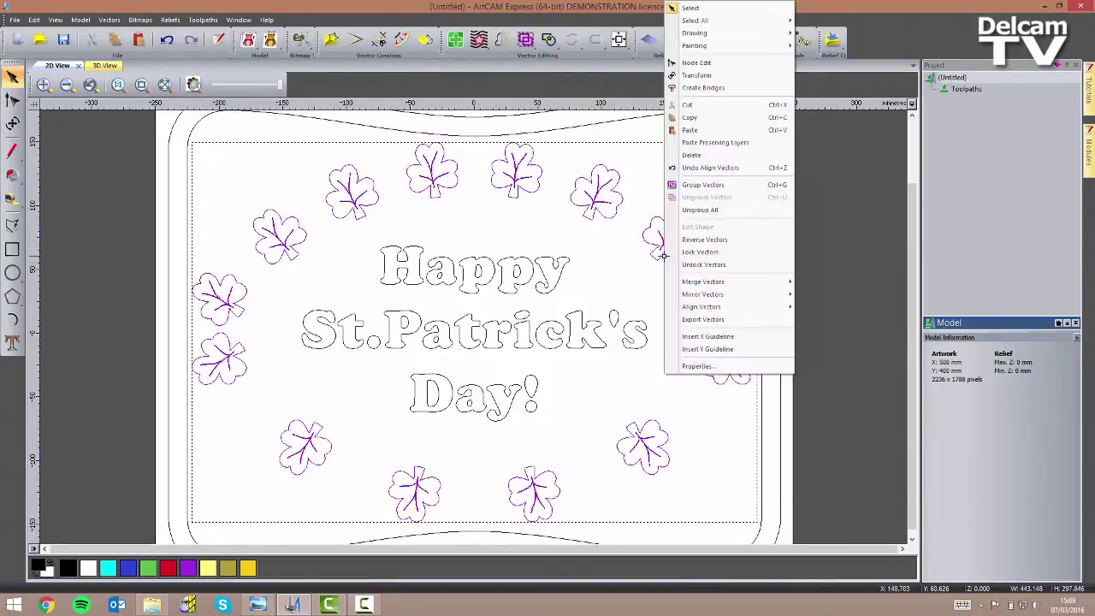
{"action": "left_click", "coordinate": [724, 211]}
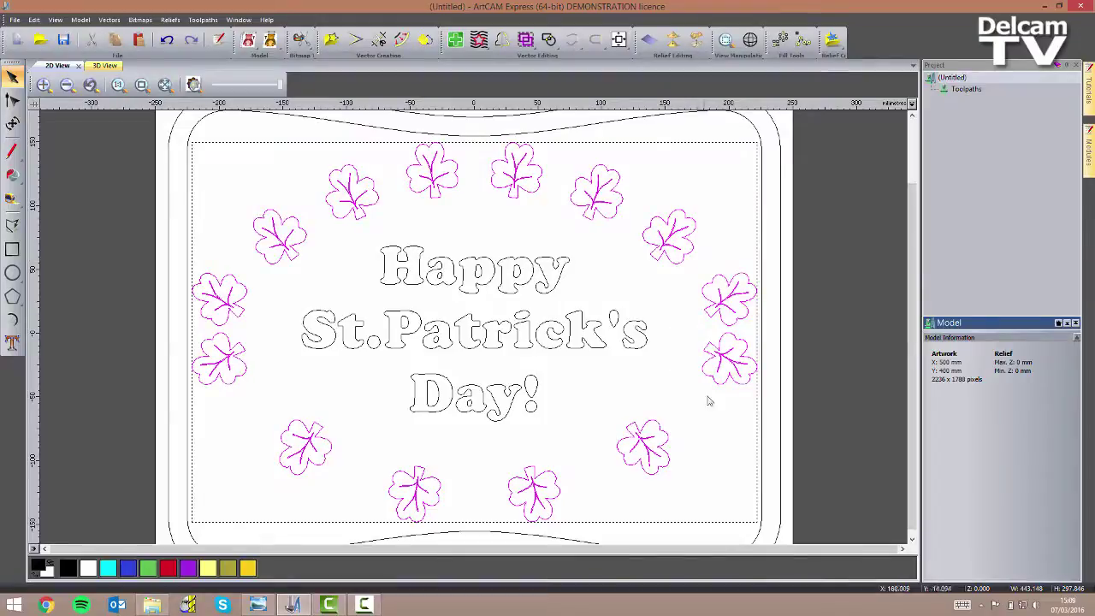
{"action": "left_click", "coordinate": [706, 531]}
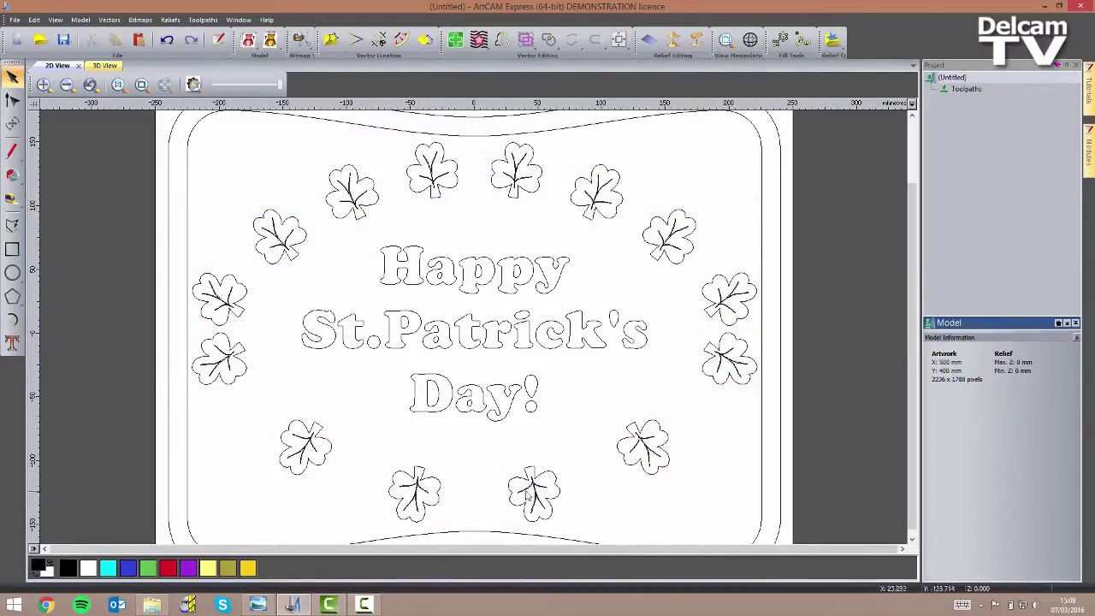
Group the outlines of all fourteen clovers together, leaving out their veins.
{"action": "left_click", "coordinate": [377, 204]}
{"action": "left_click", "coordinate": [432, 193], "text": "shift"}
{"action": "left_click", "coordinate": [513, 195], "text": "shift"}
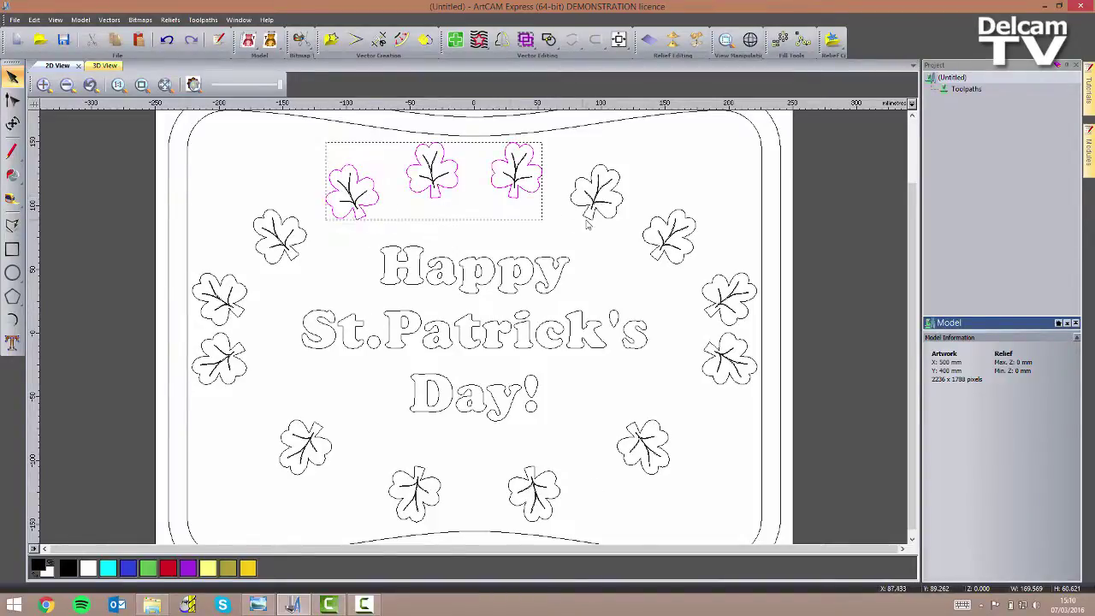
{"action": "left_click", "coordinate": [591, 224], "text": "shift"}
{"action": "left_click", "coordinate": [659, 259], "text": "shift"}
{"action": "left_click", "coordinate": [712, 316], "text": "shift"}
{"action": "left_click", "coordinate": [708, 358], "text": "shift"}
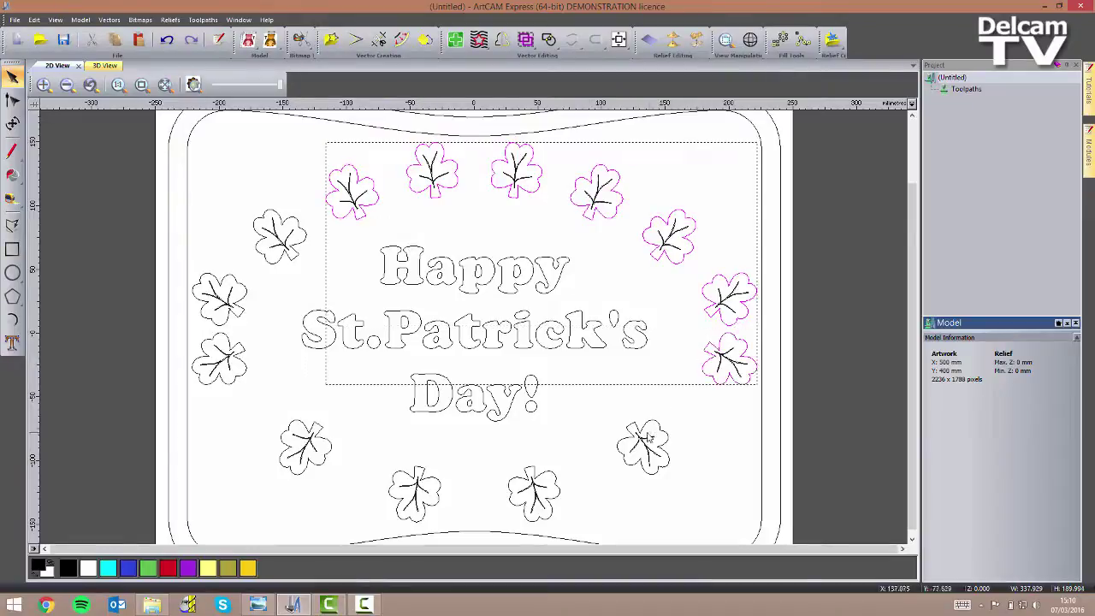
{"action": "left_click", "coordinate": [648, 438], "text": "shift"}
{"action": "left_click", "coordinate": [522, 486], "text": "shift"}
{"action": "left_click", "coordinate": [437, 490], "text": "shift"}
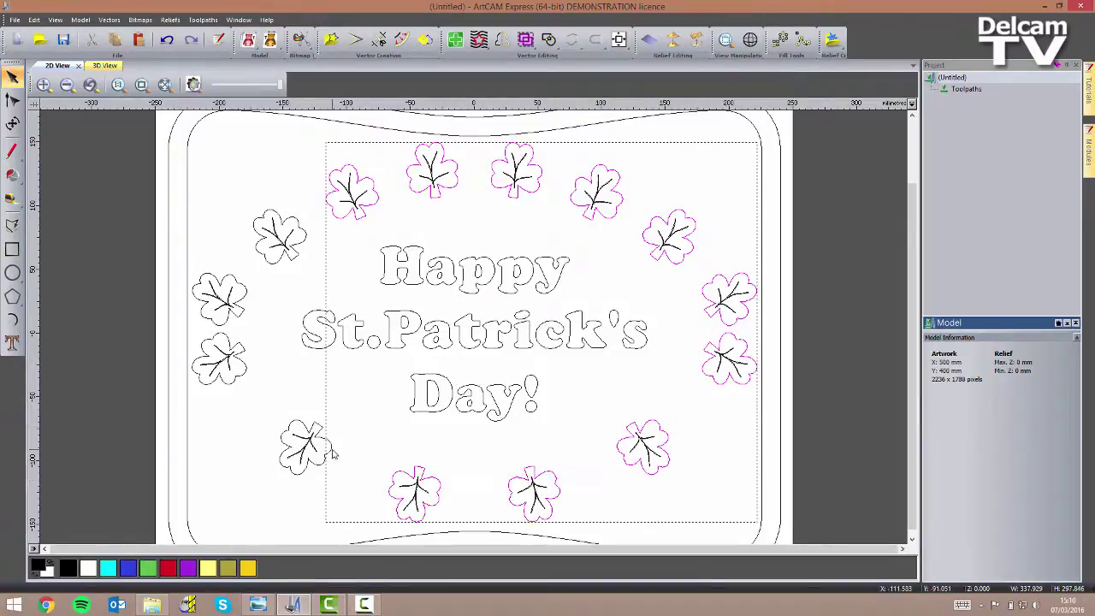
{"action": "left_click", "coordinate": [332, 452], "text": "shift"}
{"action": "left_click", "coordinate": [247, 370], "text": "shift"}
{"action": "left_click", "coordinate": [239, 321], "text": "shift"}
{"action": "left_click", "coordinate": [288, 249], "text": "shift"}
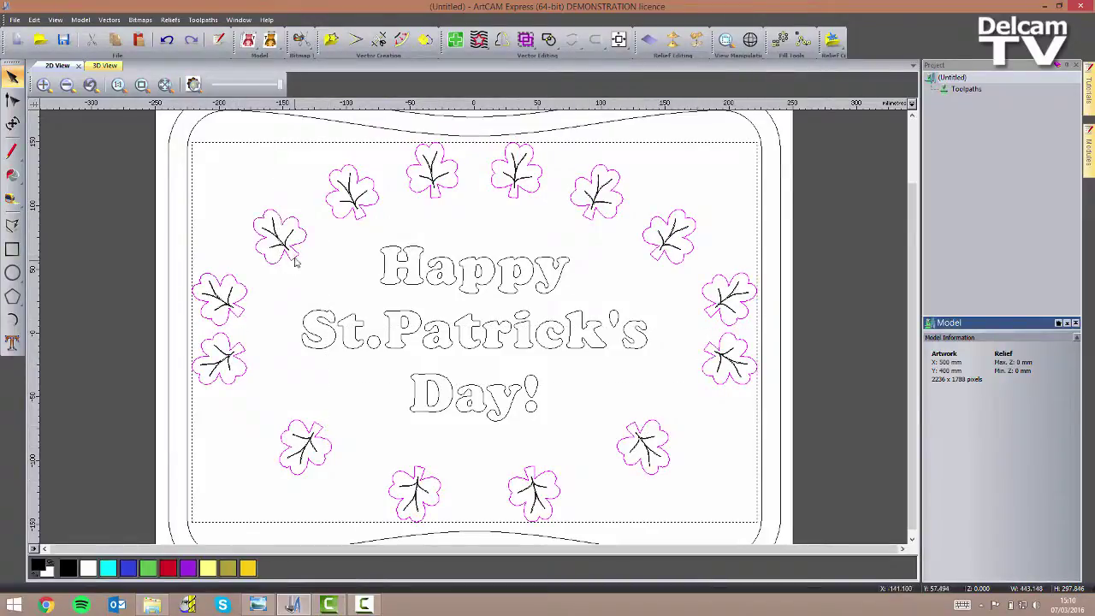
{"action": "right_click", "coordinate": [289, 257]}
{"action": "left_click", "coordinate": [354, 184]}
Group the veins of all fourteen clovers together as a separate group.
{"action": "left_click", "coordinate": [278, 245]}
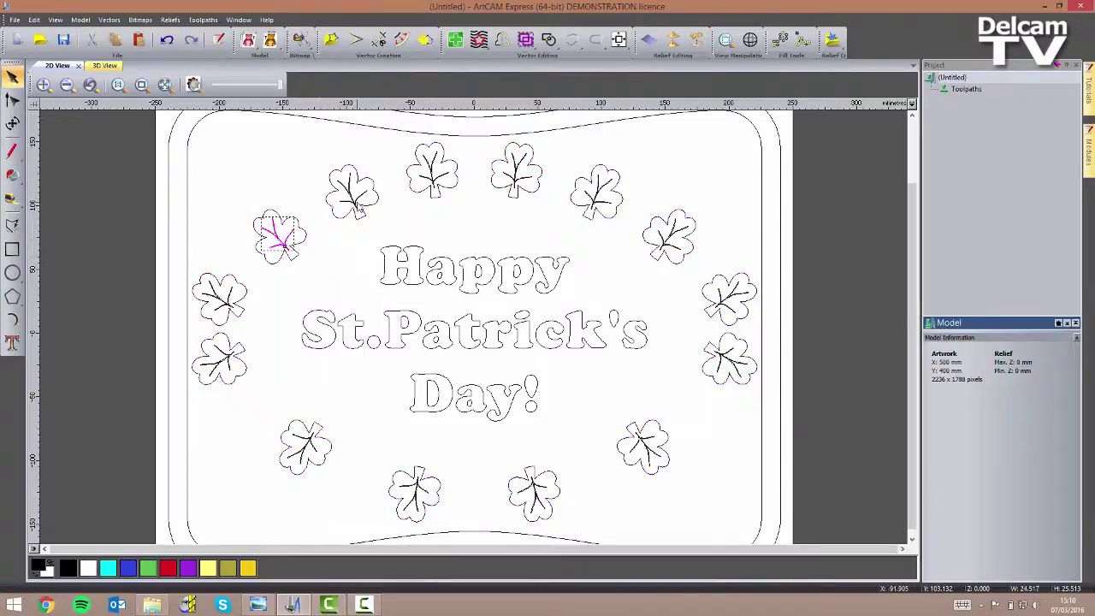
{"action": "left_click", "coordinate": [358, 203], "text": "shift"}
{"action": "left_click", "coordinate": [433, 183], "text": "shift"}
{"action": "left_click", "coordinate": [511, 180], "text": "shift"}
{"action": "left_click", "coordinate": [591, 211], "text": "shift"}
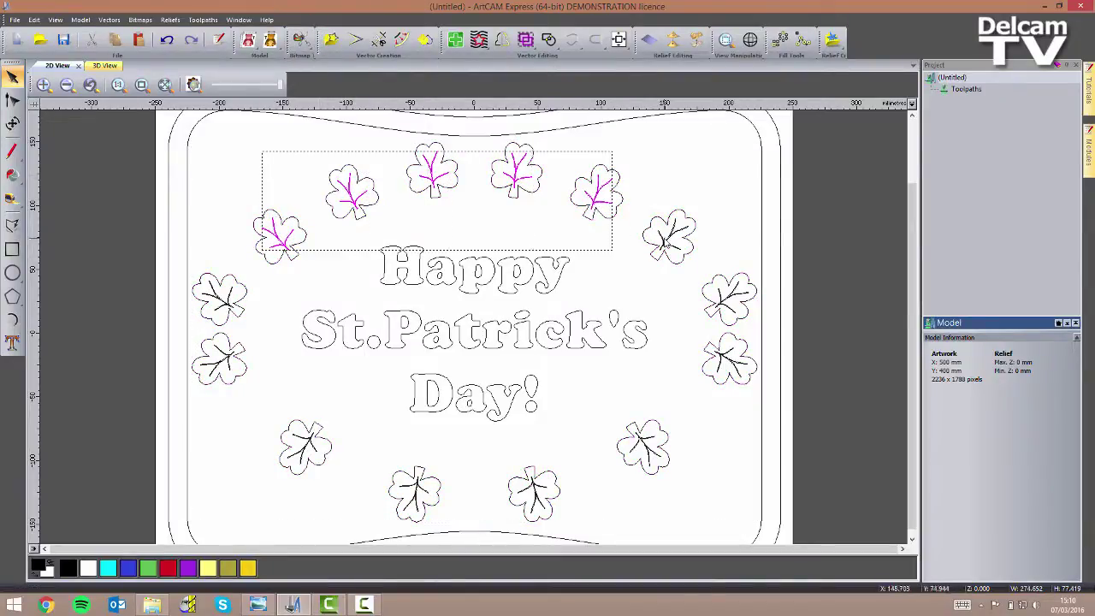
{"action": "left_click", "coordinate": [671, 242], "text": "shift"}
{"action": "left_click", "coordinate": [729, 304], "text": "shift"}
{"action": "left_click", "coordinate": [728, 366], "text": "shift"}
{"action": "left_click", "coordinate": [647, 459], "text": "shift"}
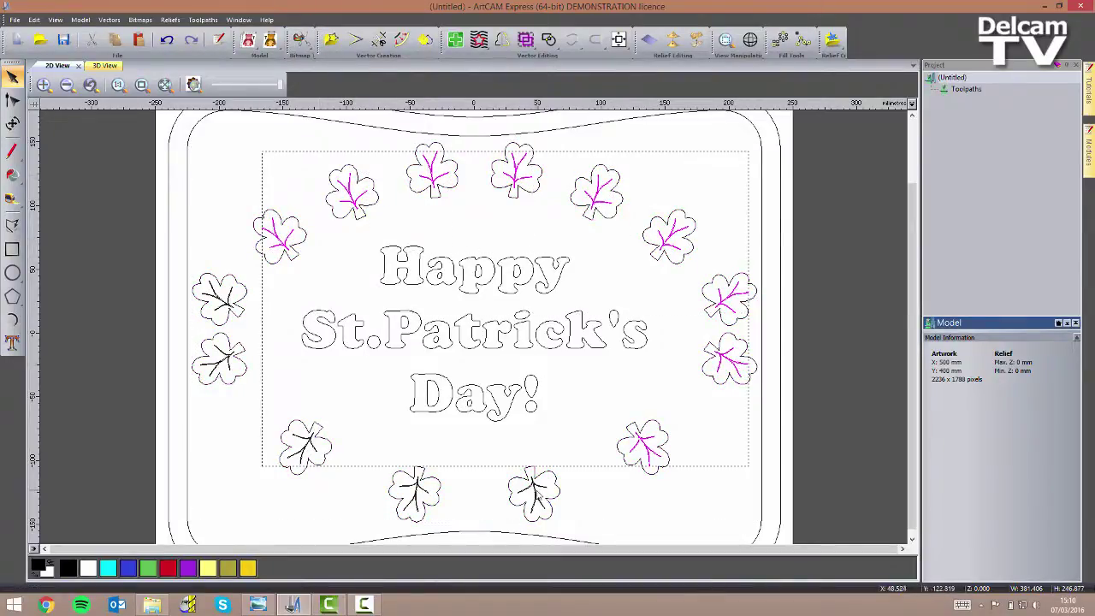
{"action": "left_click", "coordinate": [536, 494], "text": "shift"}
{"action": "left_click", "coordinate": [417, 491], "text": "shift"}
{"action": "left_click", "coordinate": [305, 447], "text": "shift"}
{"action": "left_click", "coordinate": [220, 359], "text": "shift"}
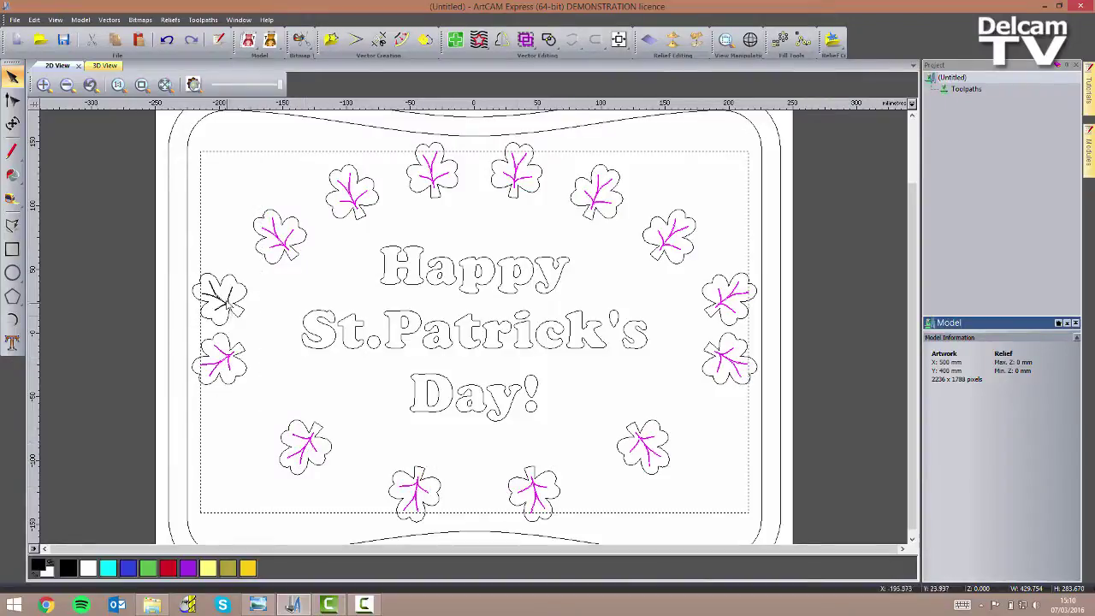
{"action": "left_click", "coordinate": [219, 300], "text": "shift"}
{"action": "right_click", "coordinate": [226, 302]}
{"action": "left_click", "coordinate": [298, 188]}
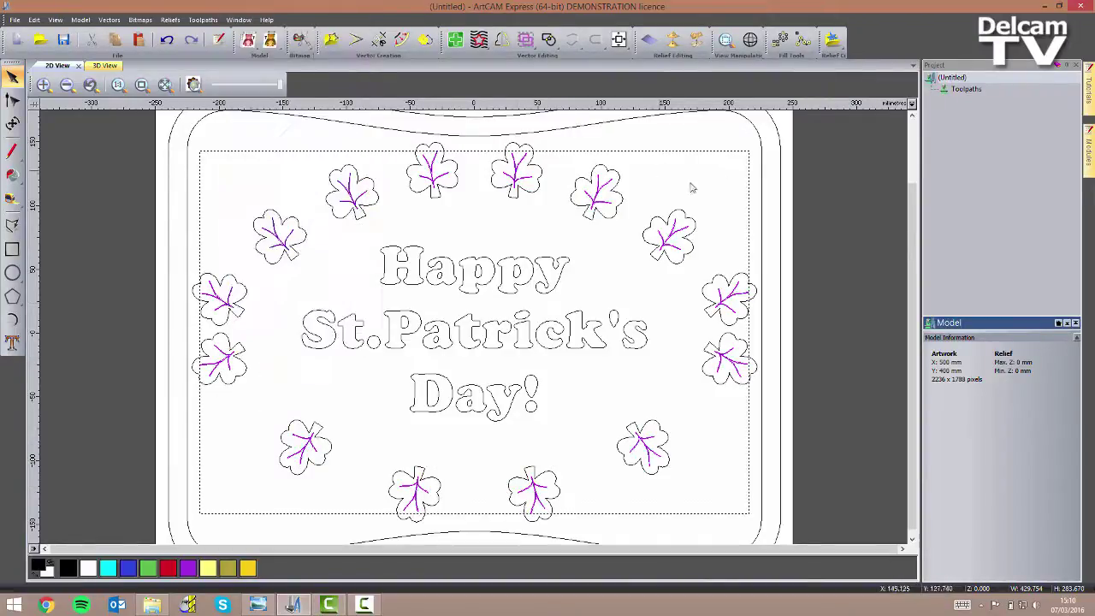
{"action": "left_click", "coordinate": [727, 141]}
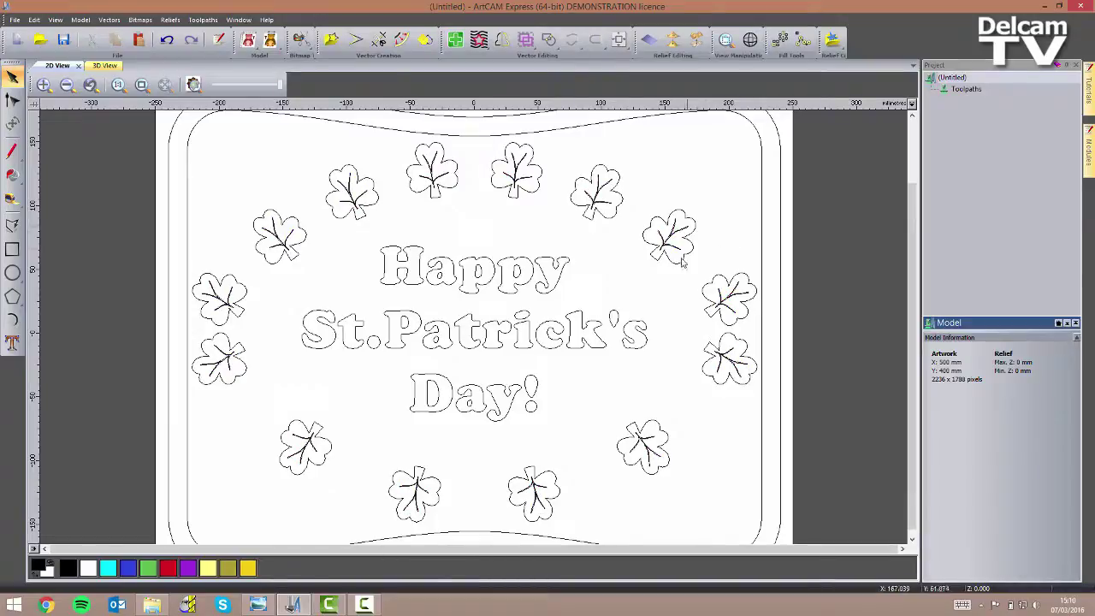
Start a 2D profile toolpath on the sign's outer border in the 3D view, with the profile type set to Along.
{"action": "left_click", "coordinate": [104, 67]}
{"action": "left_click_drag", "start_coordinate": [633, 356], "coordinate": [555, 450]}
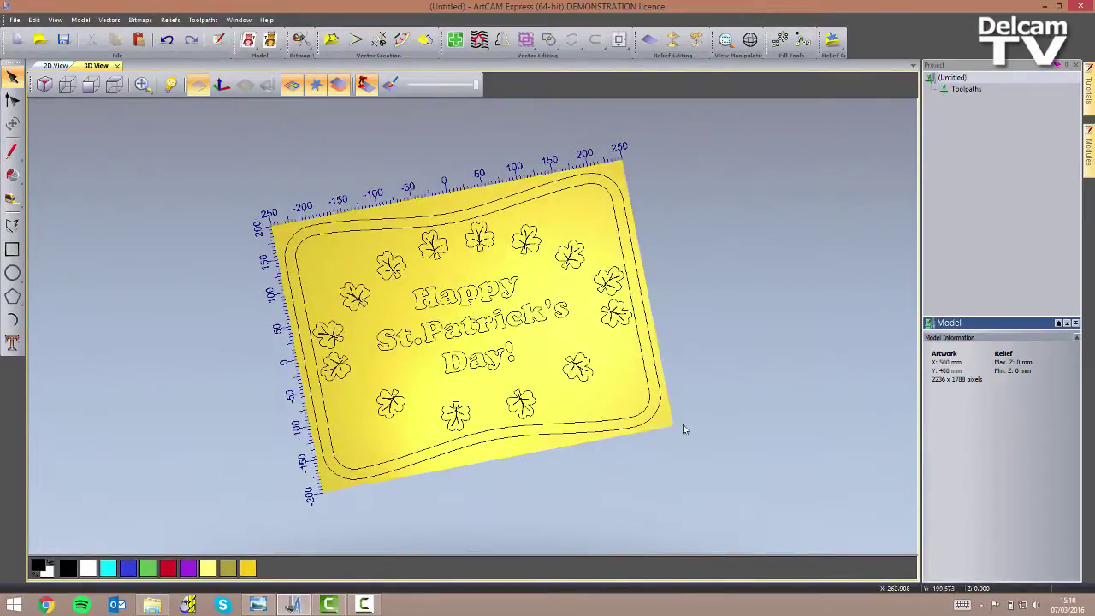
{"action": "left_click", "coordinate": [649, 426]}
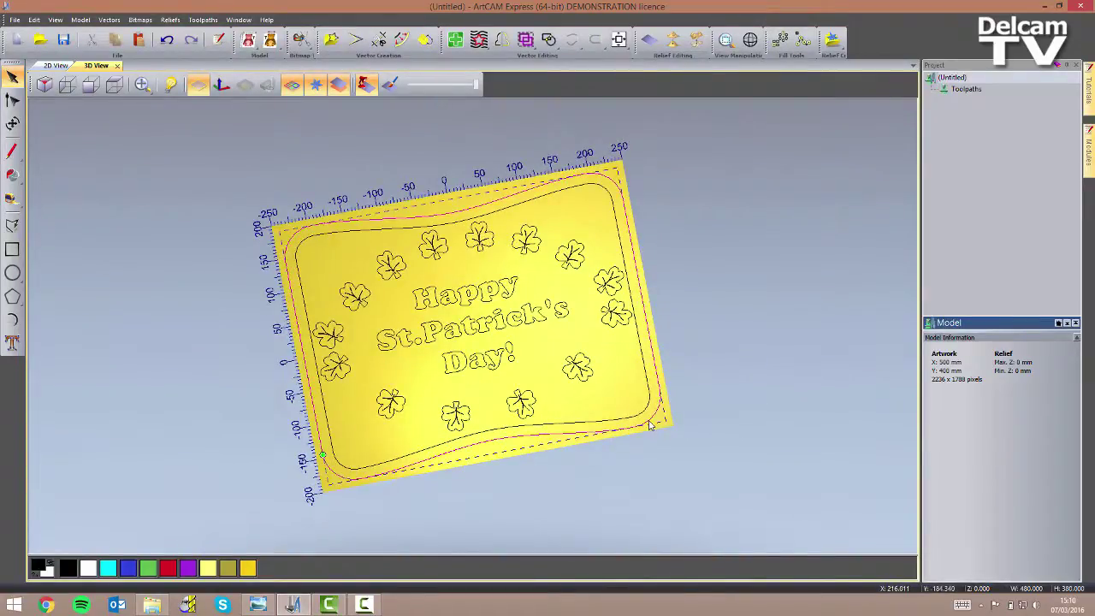
{"action": "left_click", "coordinate": [982, 91]}
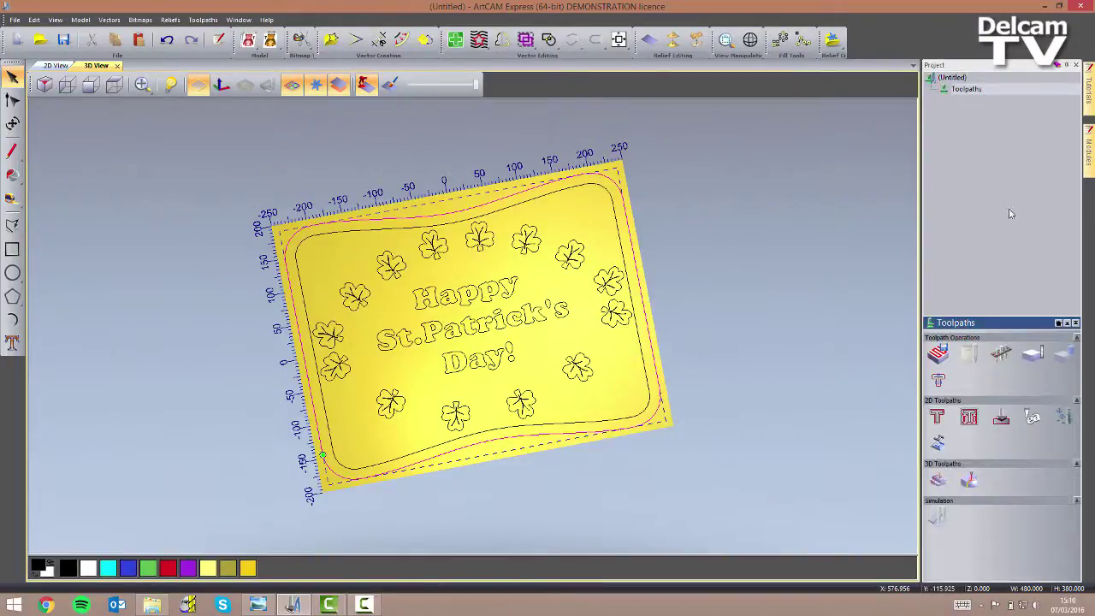
{"action": "left_click", "coordinate": [939, 418]}
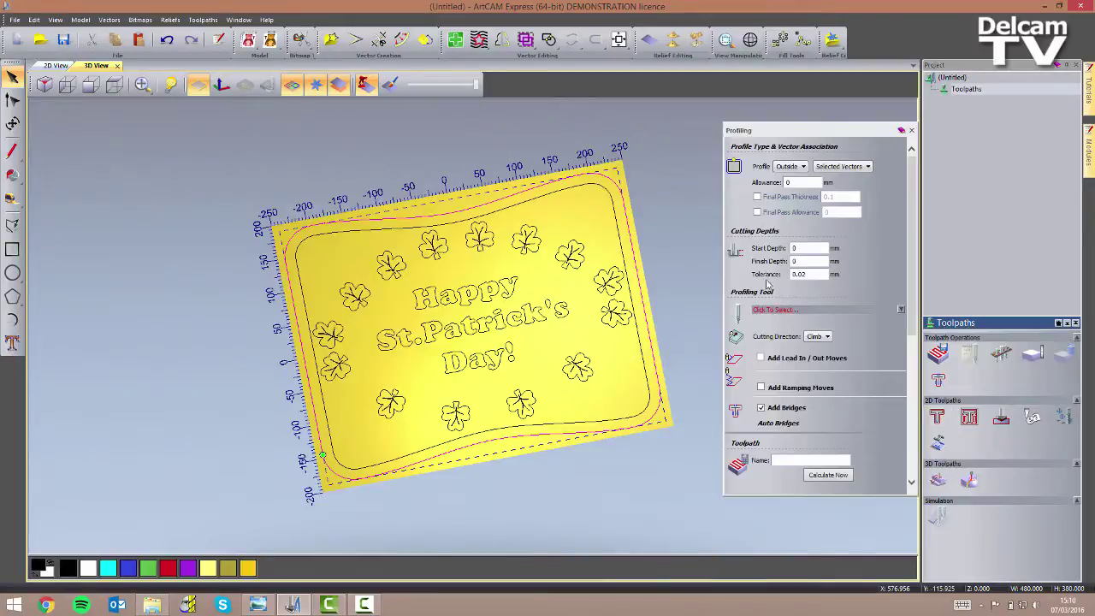
{"action": "left_click", "coordinate": [801, 167]}
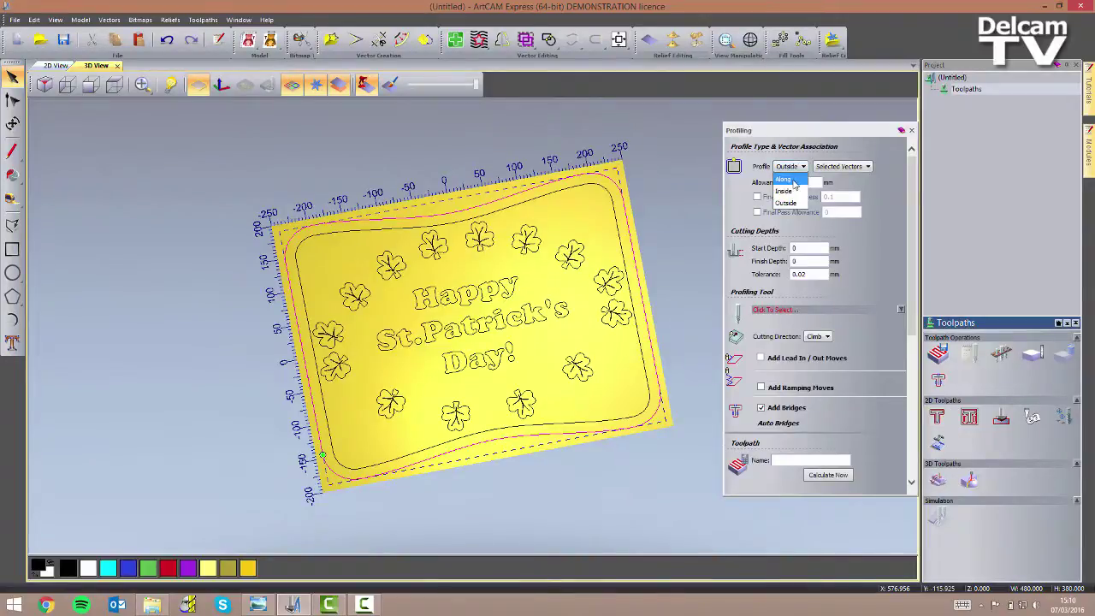
{"action": "left_click", "coordinate": [794, 181]}
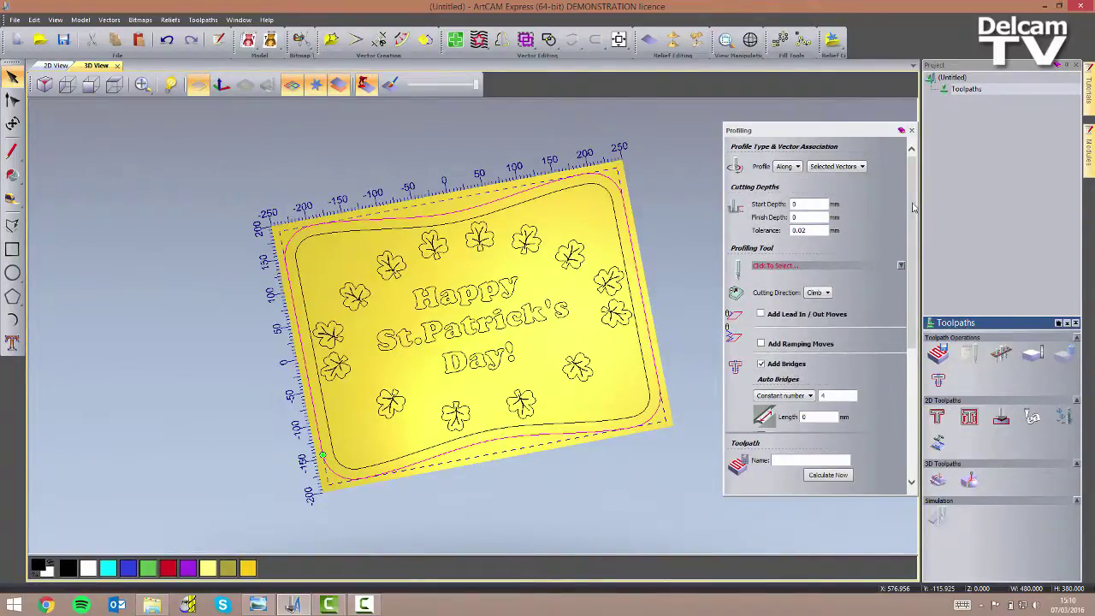
Define the material as 30 mm thick and set the profile toolpath's finish depth to 30 mm.
{"action": "left_click_drag", "start_coordinate": [912, 208], "coordinate": [889, 403]}
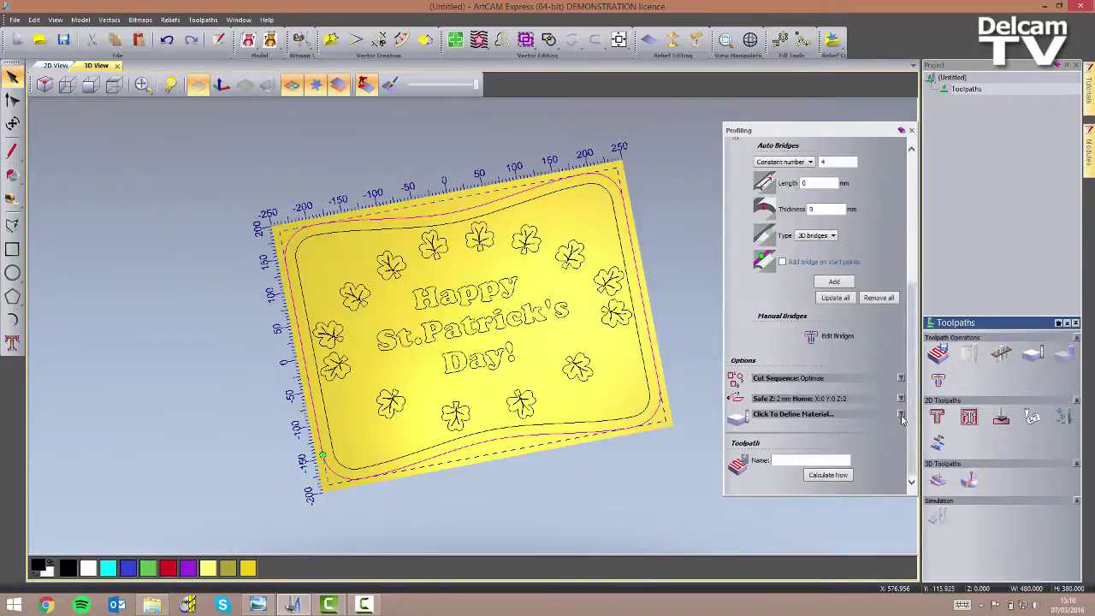
{"action": "left_click", "coordinate": [900, 414]}
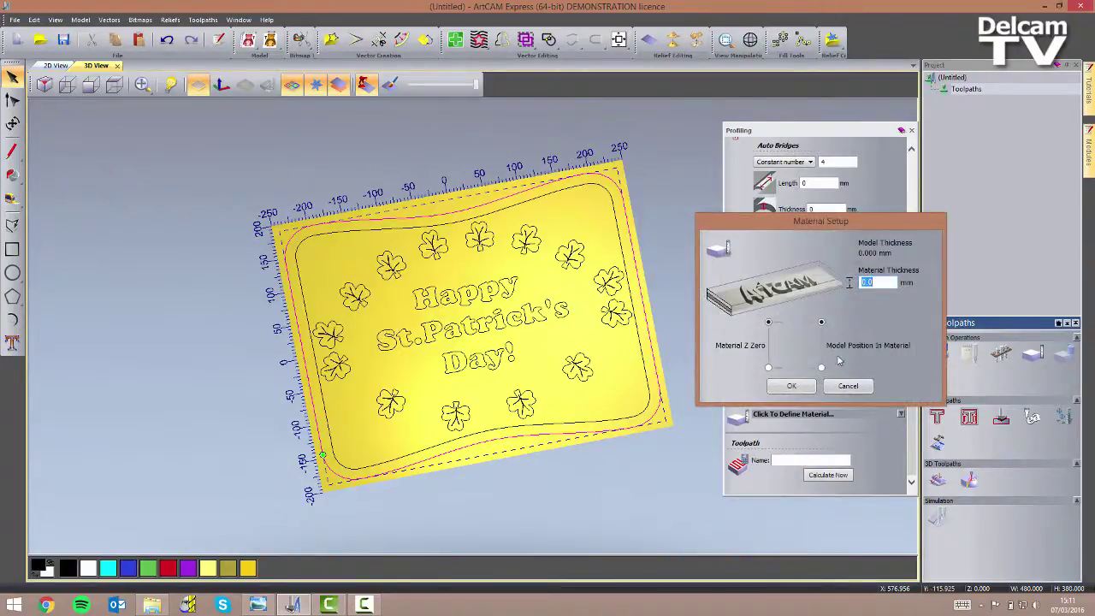
{"action": "type", "text": "30"}
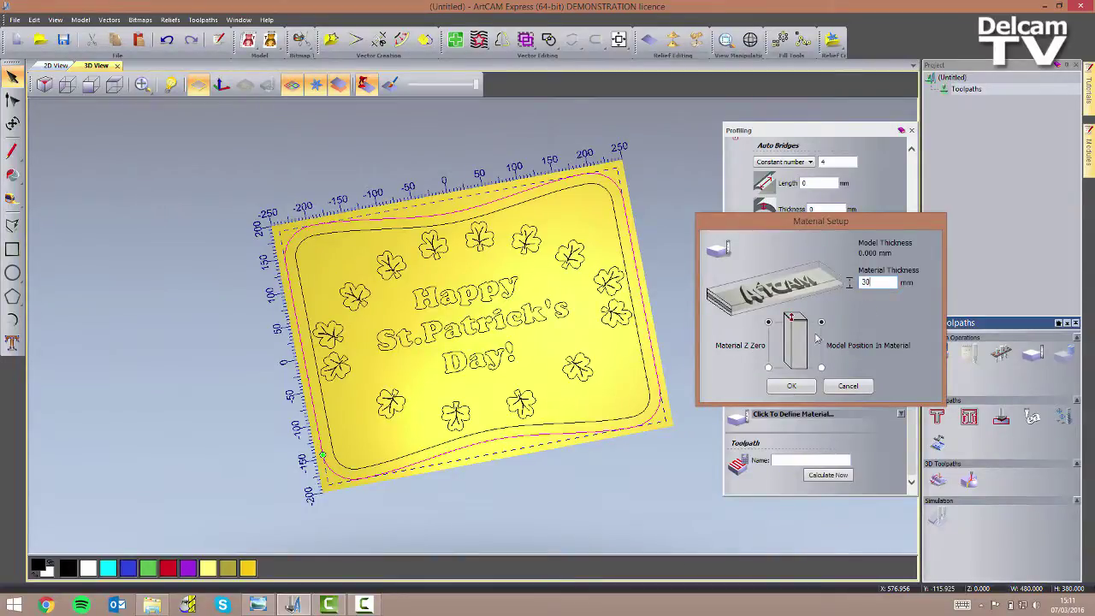
{"action": "left_click", "coordinate": [792, 386]}
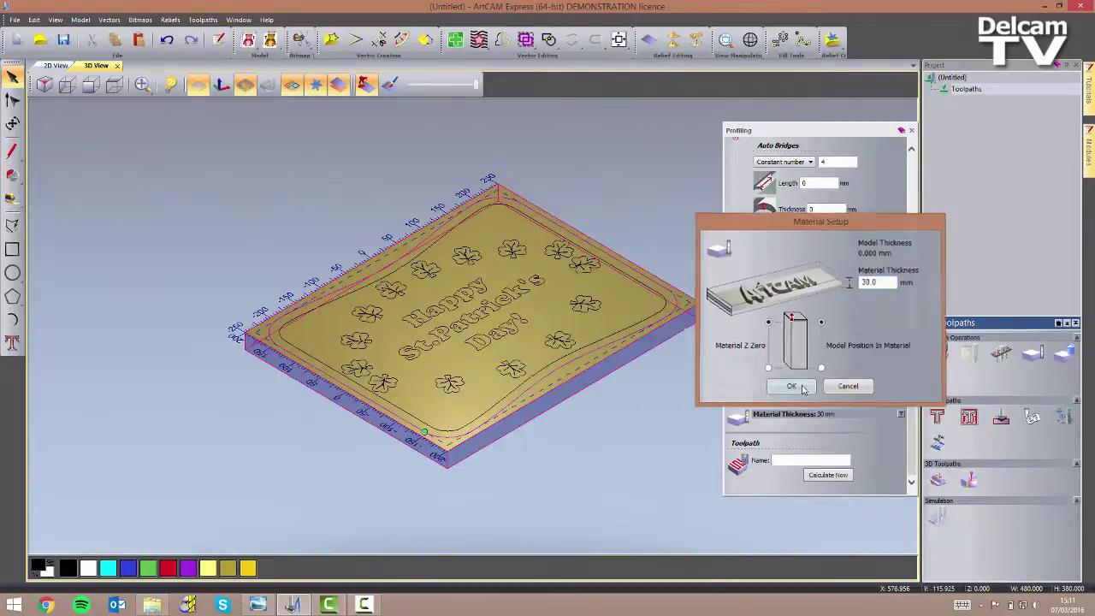
{"action": "scroll", "coordinate": [912, 395], "scroll_direction": "up", "scroll_amount": 10}
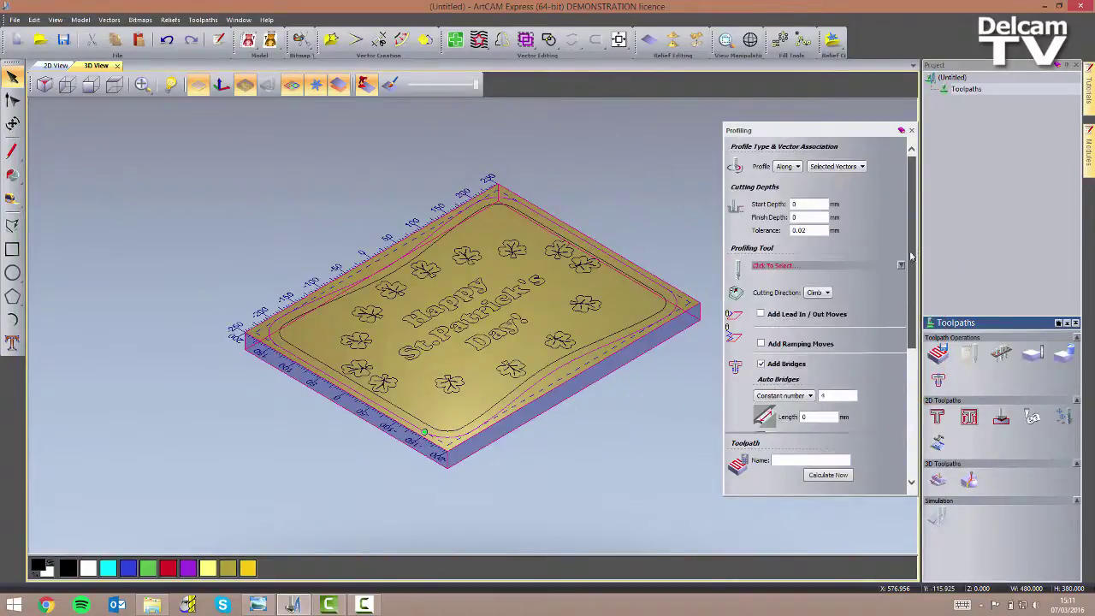
{"action": "left_click", "coordinate": [812, 217]}
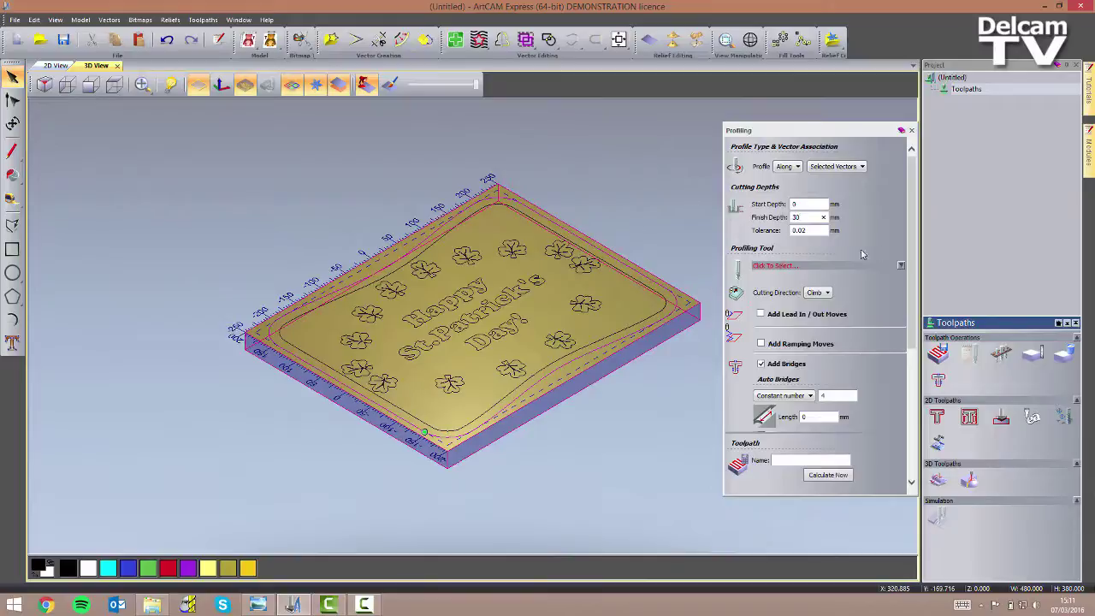
Choose End Mill 6 mm from the wood or plastic tools as the profiling tool.
{"action": "scroll", "coordinate": [912, 251], "scroll_direction": "down", "scroll_amount": 1}
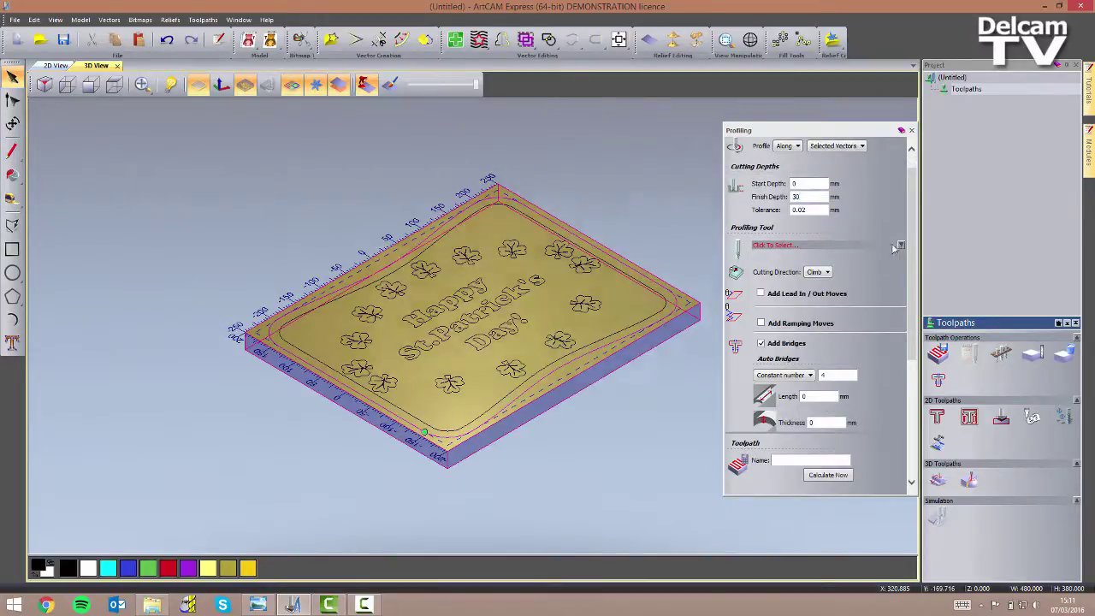
{"action": "left_click", "coordinate": [900, 246]}
{"action": "left_click", "coordinate": [429, 288]}
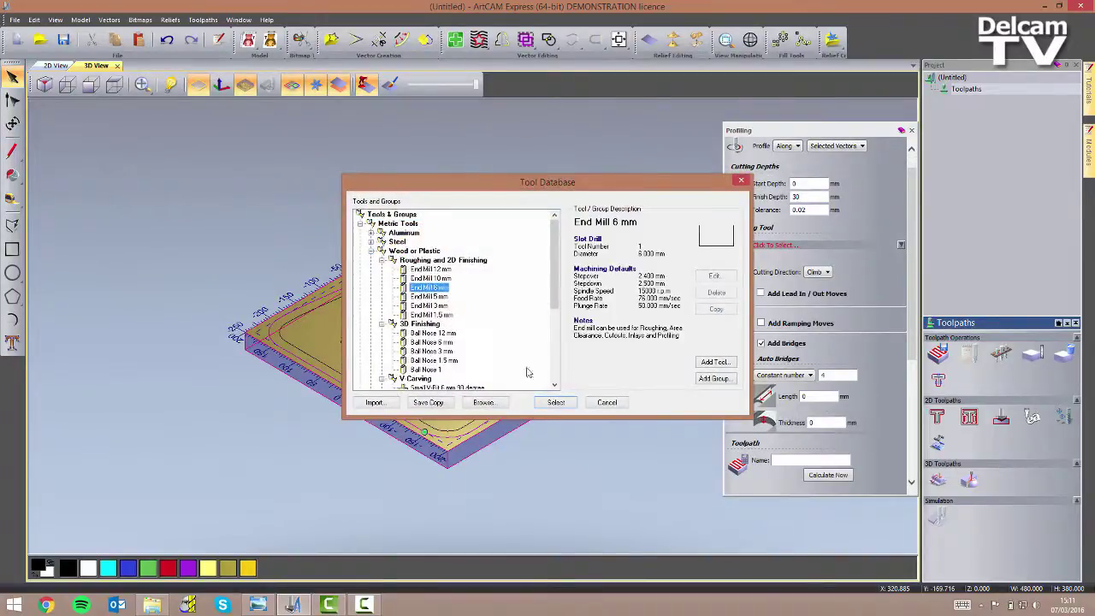
{"action": "left_click", "coordinate": [558, 402]}
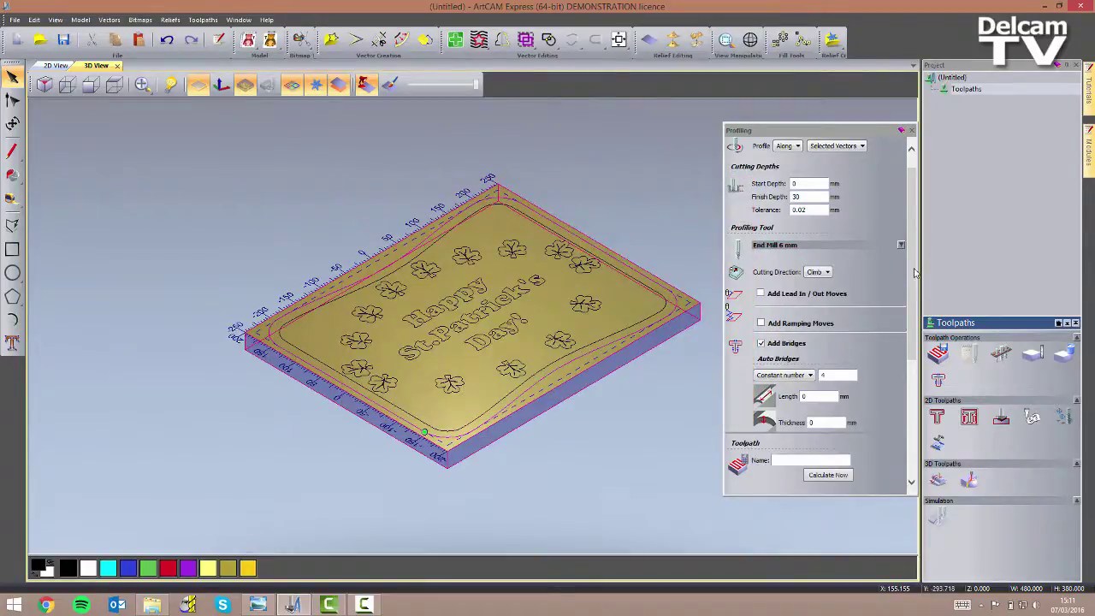
Add four 3D bridges to the outer border, each 10 mm long and 7 mm thick.
{"action": "scroll", "coordinate": [912, 273], "scroll_direction": "down", "scroll_amount": 7}
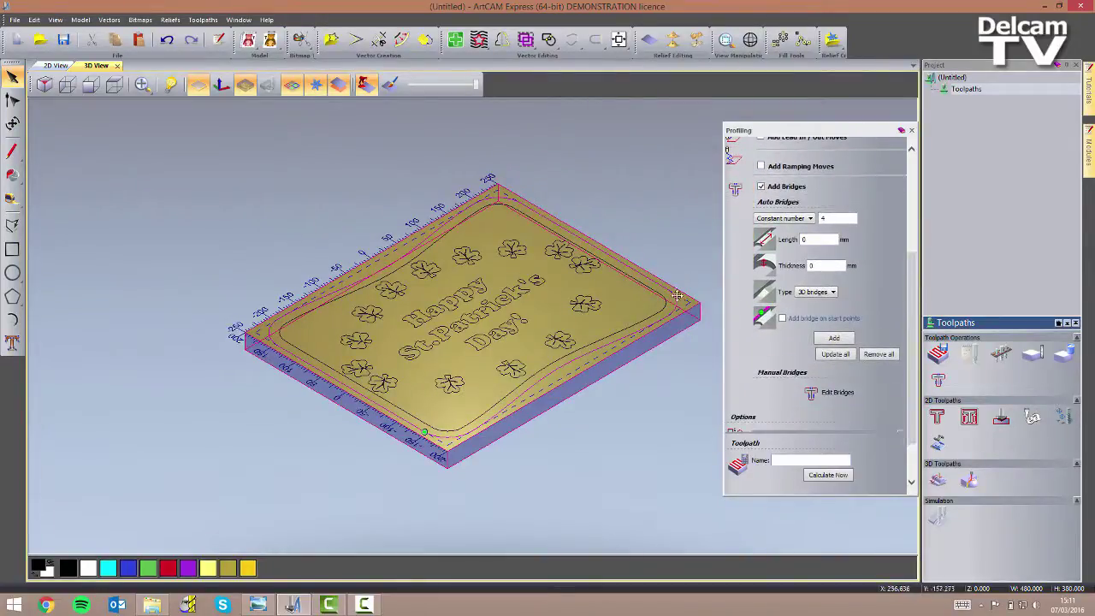
{"action": "left_click_drag", "start_coordinate": [677, 295], "coordinate": [735, 282]}
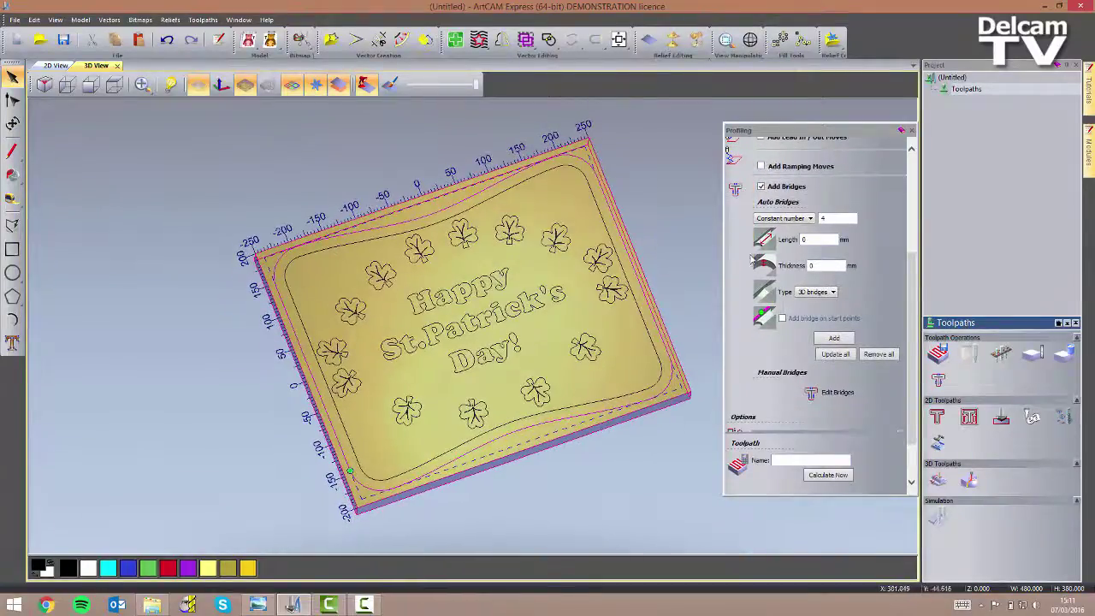
{"action": "double_click", "coordinate": [813, 240]}
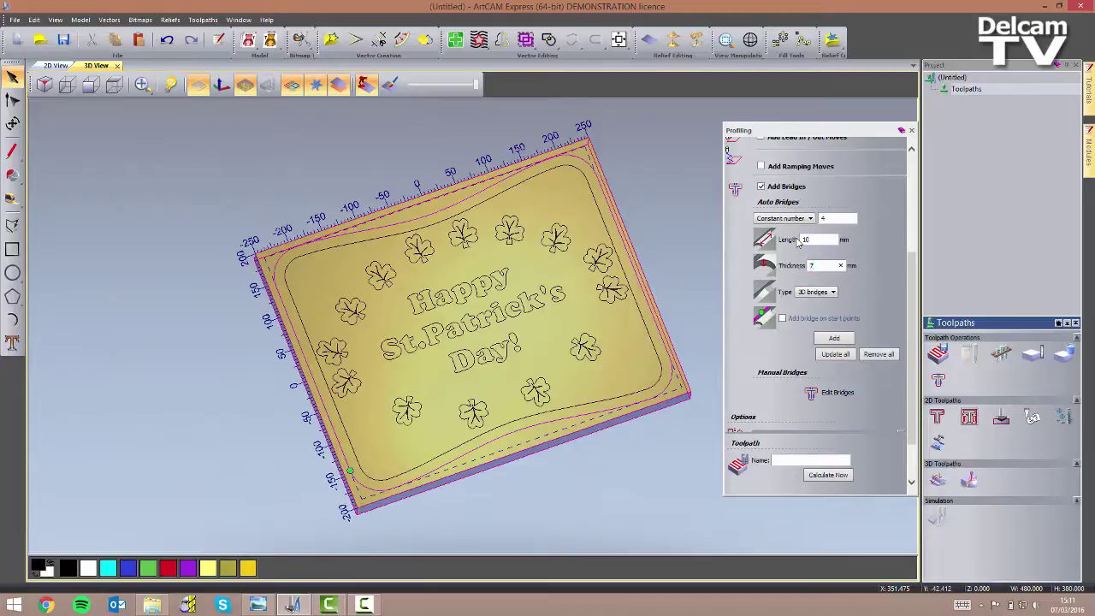
{"action": "left_click", "coordinate": [842, 341]}
{"action": "left_click_drag", "start_coordinate": [655, 282], "coordinate": [592, 436]}
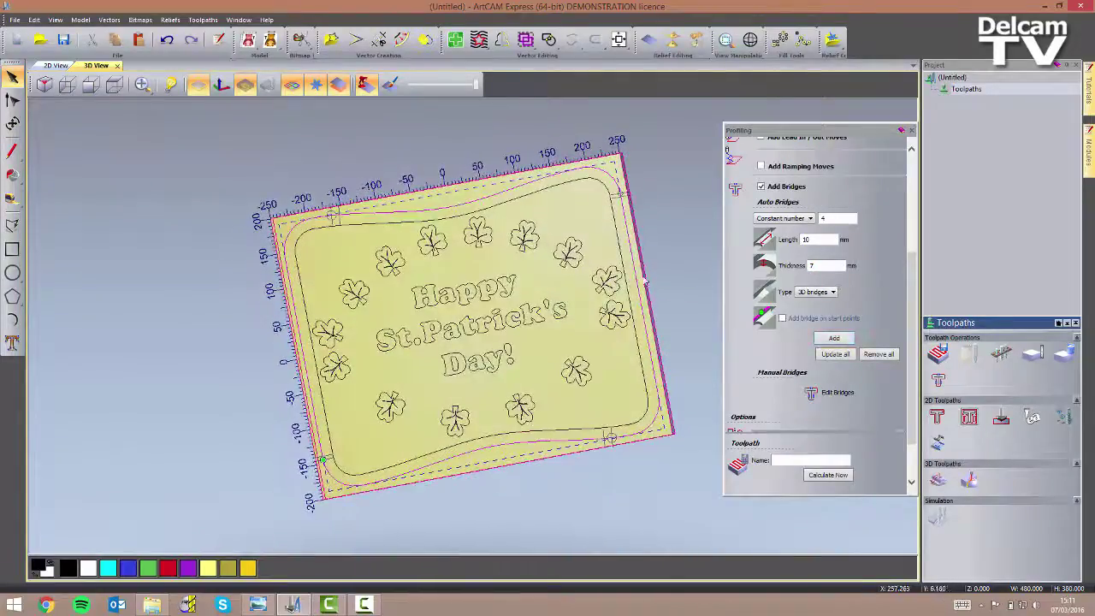
{"action": "mouse_move", "coordinate": [657, 272]}
{"action": "left_mouse_down"}
{"action": "mouse_move", "coordinate": [685, 251]}
{"action": "mouse_move", "coordinate": [541, 322]}
{"action": "left_mouse_up"}
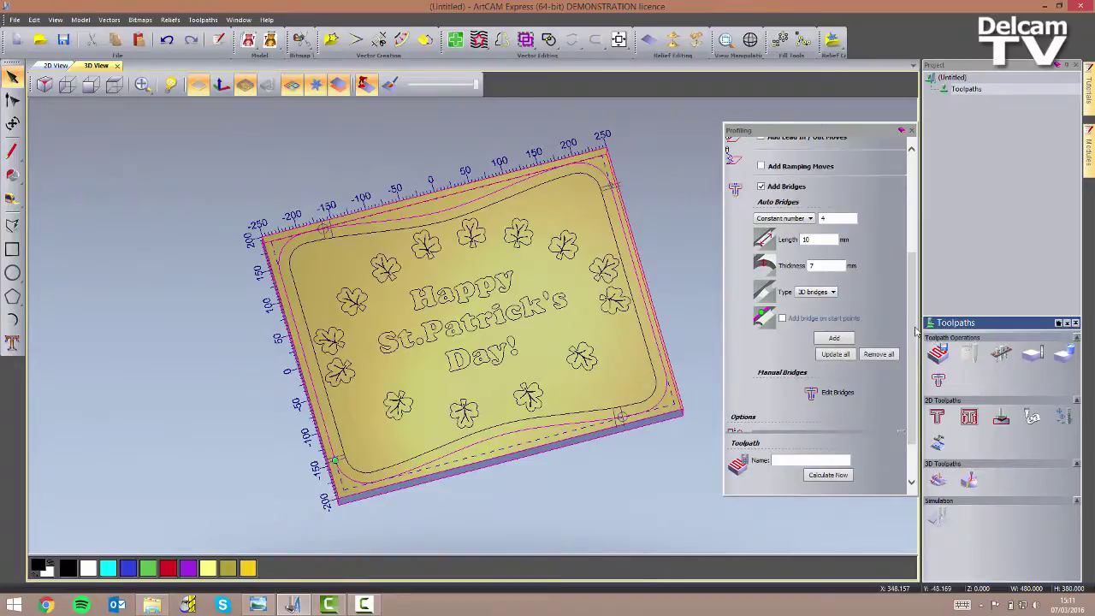
Calculate the profile toolpath, view its passes around the sign and close the profiling settings.
{"action": "scroll", "coordinate": [911, 326], "scroll_direction": "down", "scroll_amount": 2}
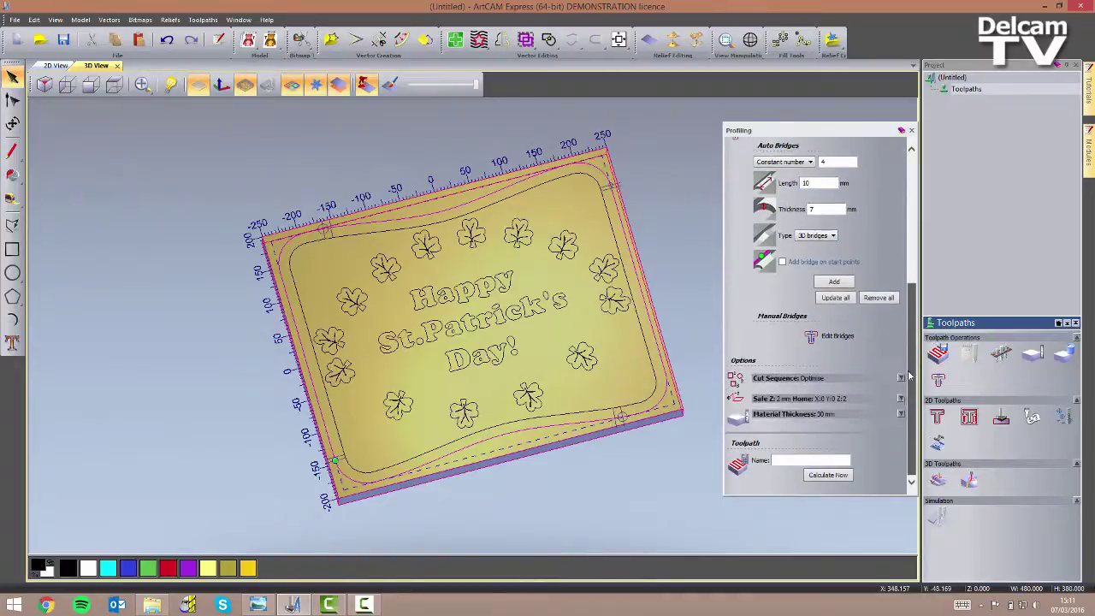
{"action": "left_click", "coordinate": [827, 476]}
{"action": "left_click_drag", "start_coordinate": [596, 446], "coordinate": [555, 370]}
{"action": "left_click_drag", "start_coordinate": [381, 435], "coordinate": [471, 422]}
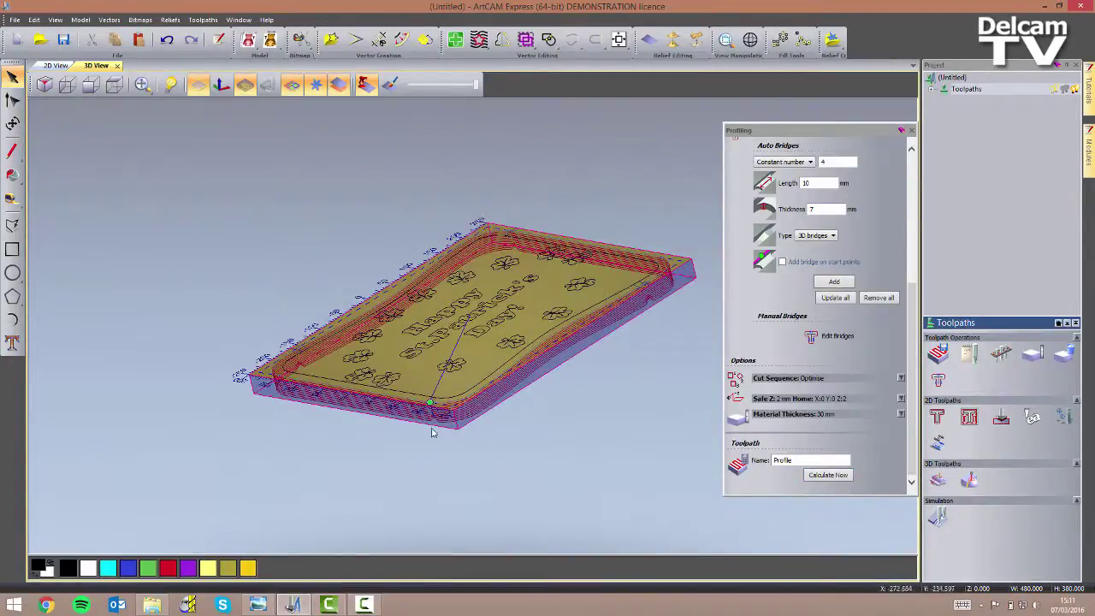
{"action": "left_click", "coordinate": [912, 131]}
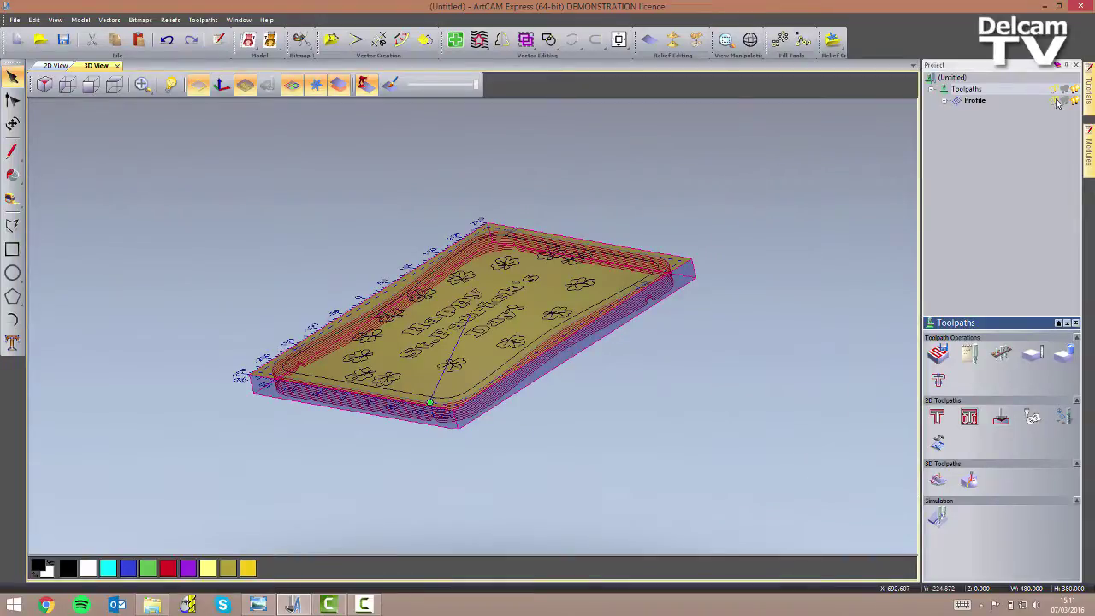
Hide the profile toolpath and start a 12 mm deep 2D area clearance on the inner border, greeting text and clover outlines.
{"action": "left_click_drag", "start_coordinate": [770, 214], "coordinate": [710, 359]}
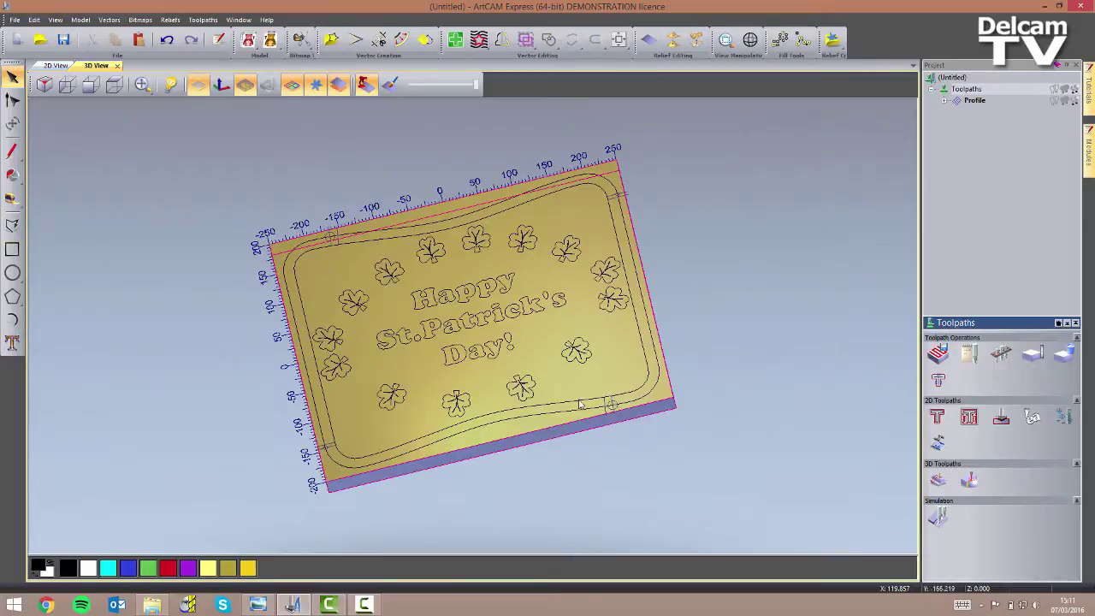
{"action": "left_click", "coordinate": [582, 405]}
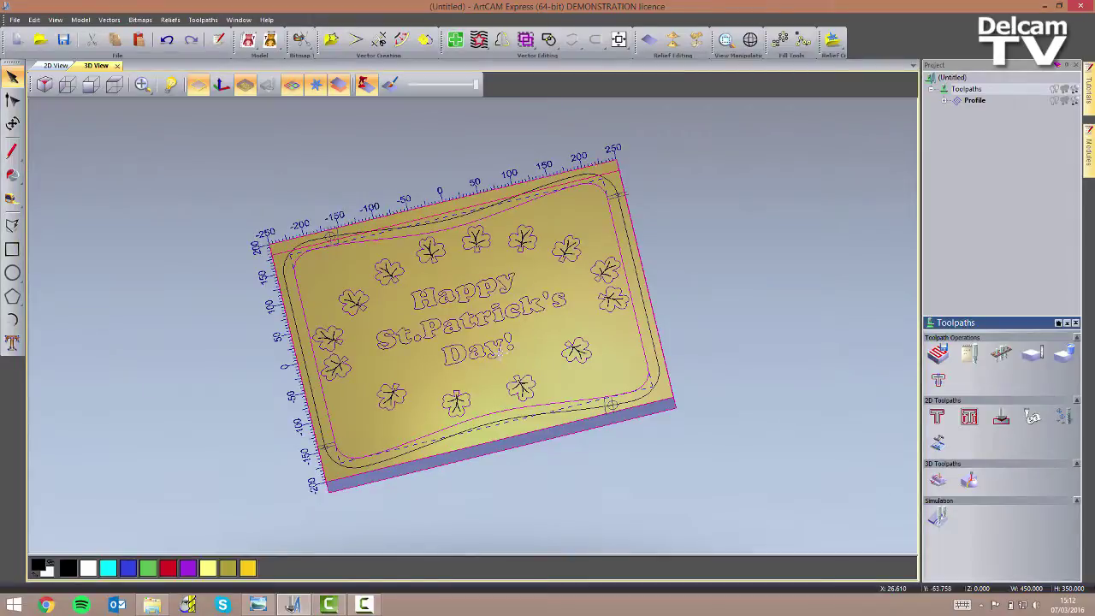
{"action": "left_click", "coordinate": [970, 417]}
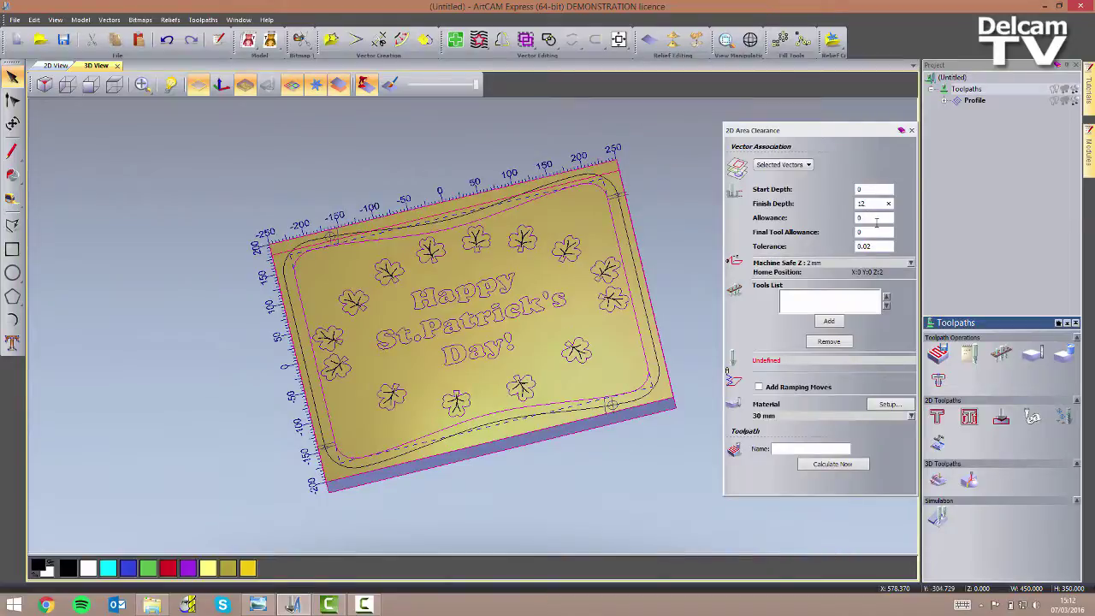
Add End Mill 10 mm, End Mill 5 mm and End Mill 1.5 mm to the area clearance tools list.
{"action": "left_click", "coordinate": [828, 323]}
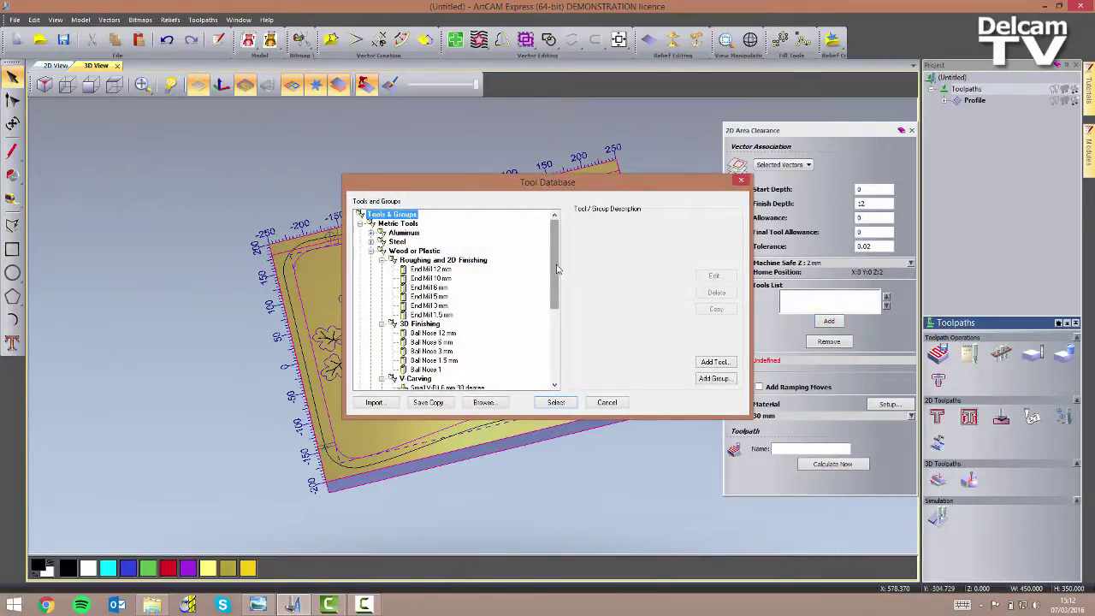
{"action": "left_click", "coordinate": [432, 278]}
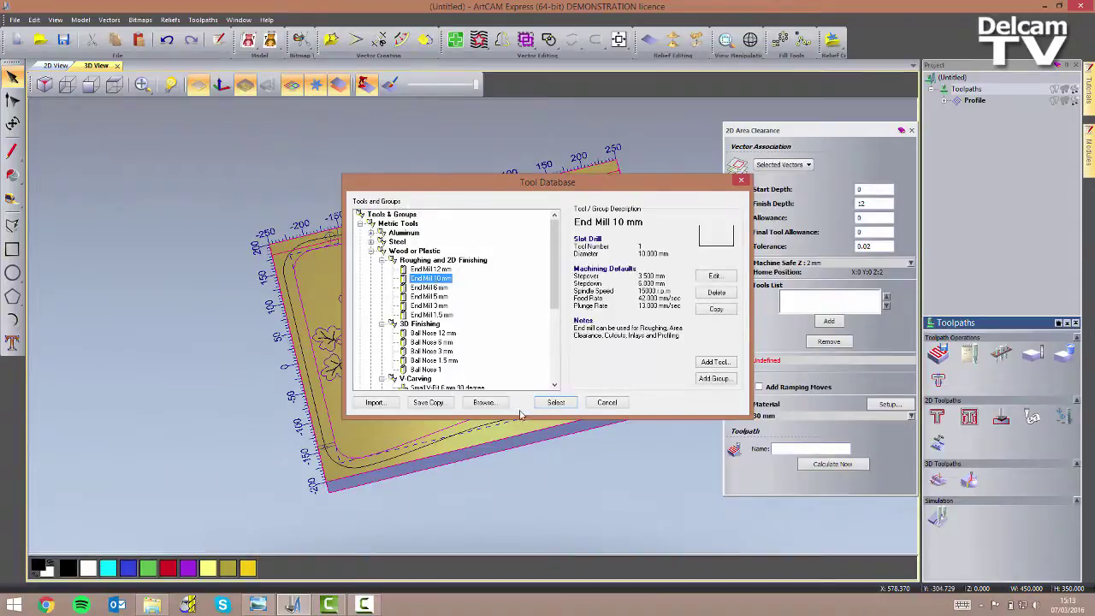
{"action": "left_click", "coordinate": [556, 402]}
{"action": "left_click", "coordinate": [823, 321]}
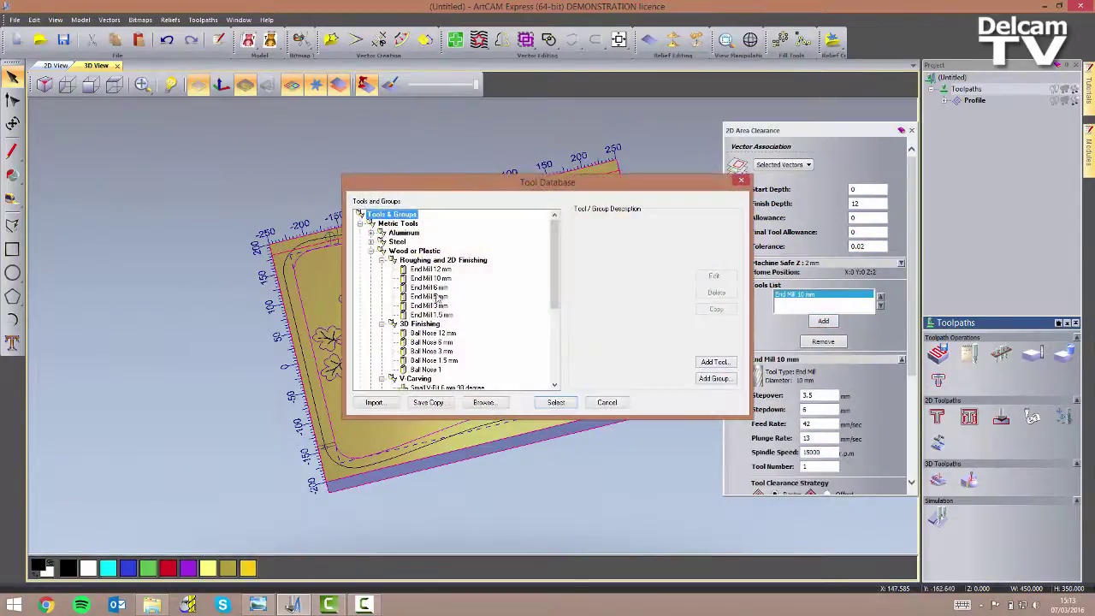
{"action": "left_click", "coordinate": [430, 296]}
{"action": "left_click", "coordinate": [556, 403]}
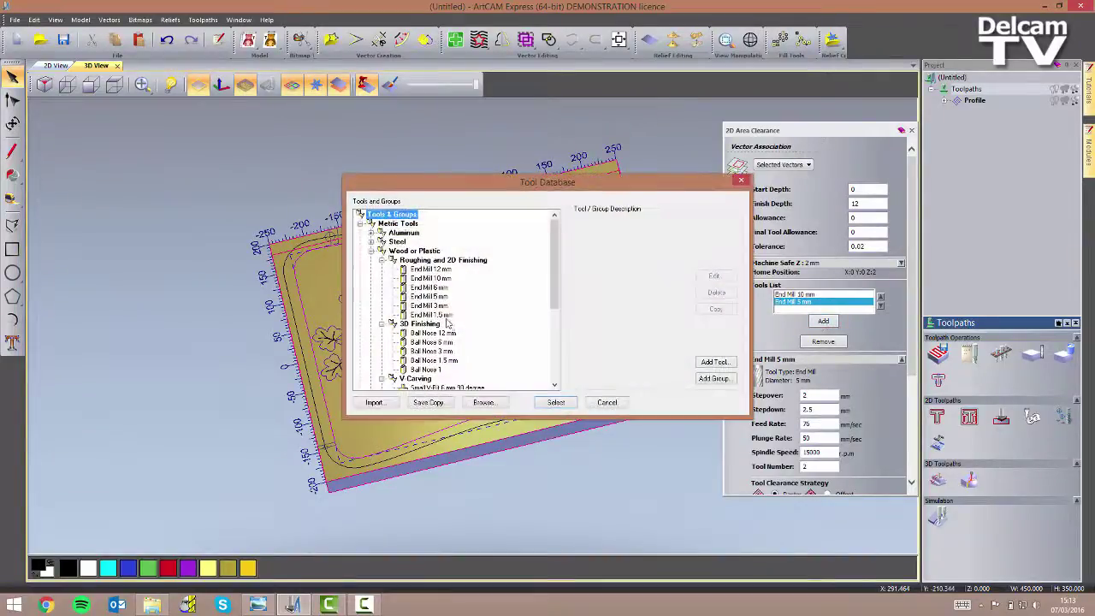
{"action": "left_click", "coordinate": [432, 315]}
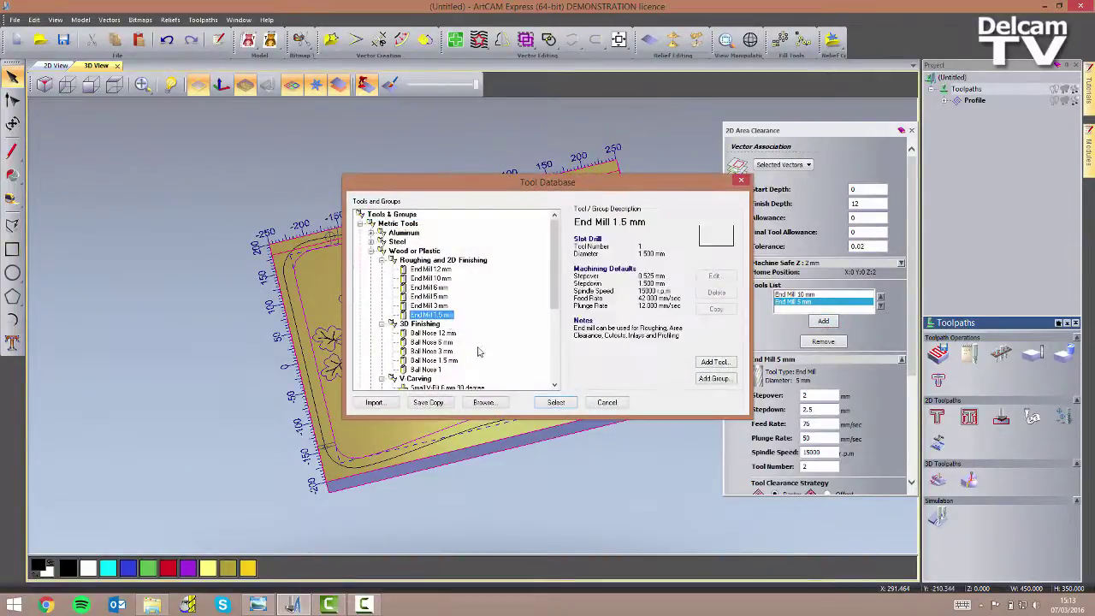
{"action": "left_click", "coordinate": [558, 403]}
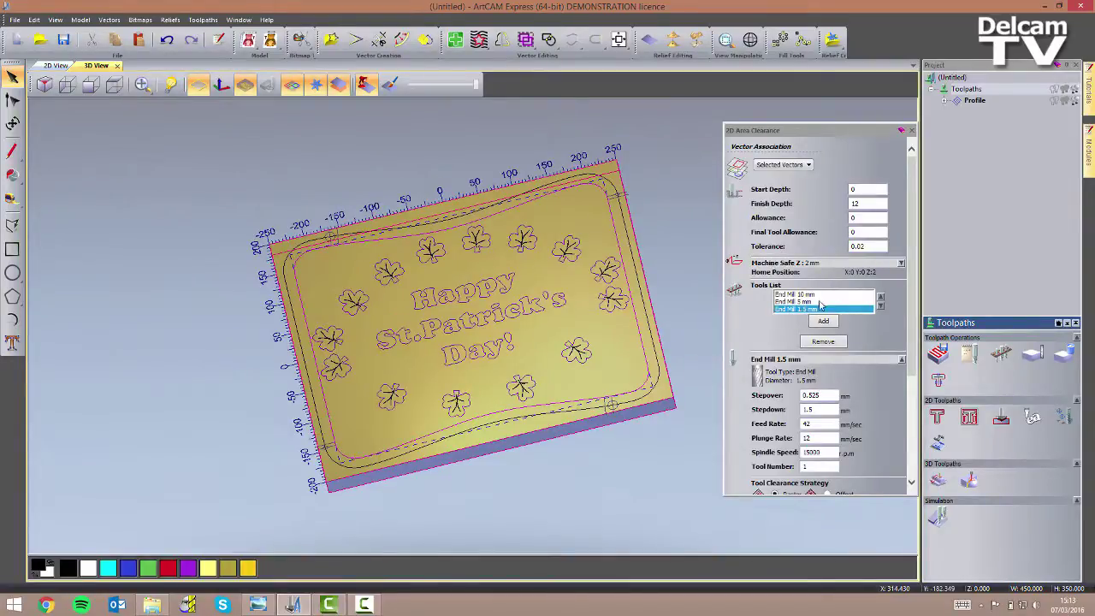
Set the tool clearance strategy to Offset for the 5 mm and 1.5 mm end mills.
{"action": "left_click", "coordinate": [820, 302]}
{"action": "left_click_drag", "start_coordinate": [910, 308], "coordinate": [909, 345]}
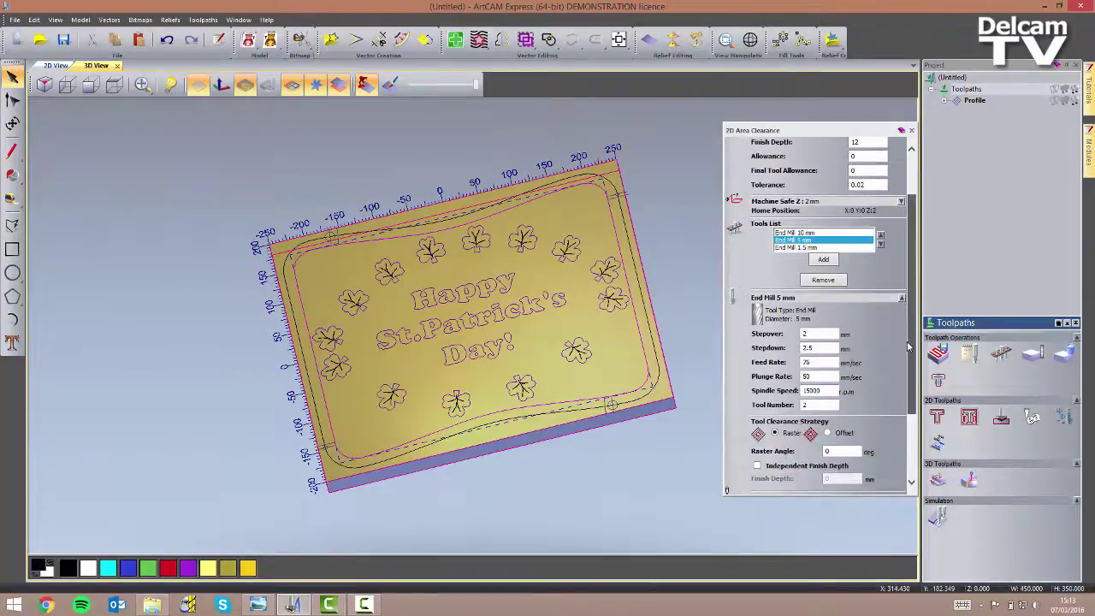
{"action": "left_click", "coordinate": [827, 433]}
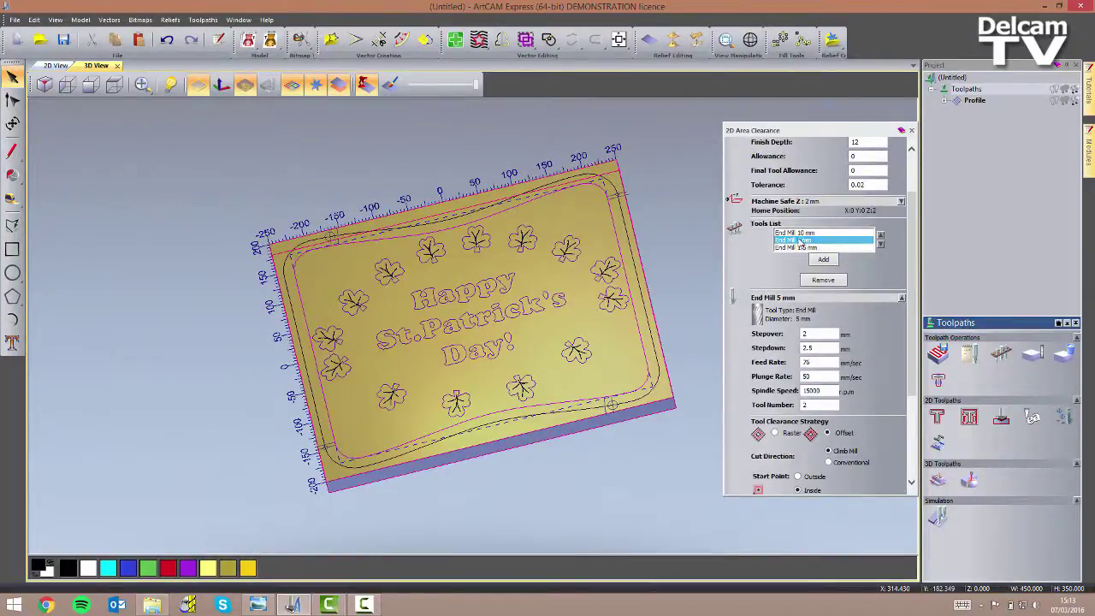
{"action": "left_click", "coordinate": [800, 247]}
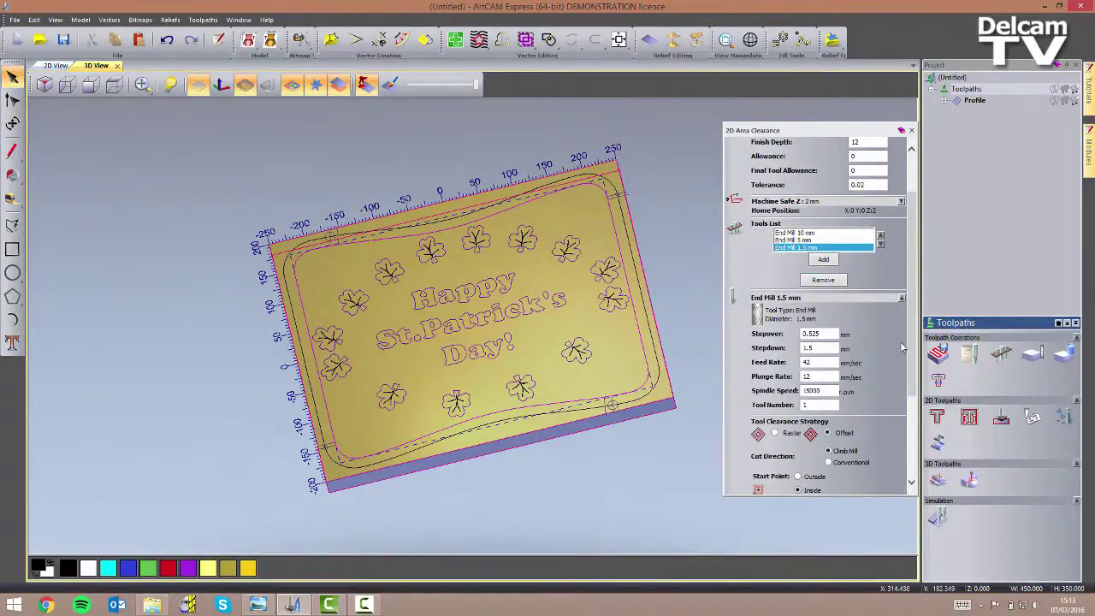
Calculate the 2D area clearance toolpath and close its settings.
{"action": "left_click_drag", "start_coordinate": [912, 319], "coordinate": [912, 405]}
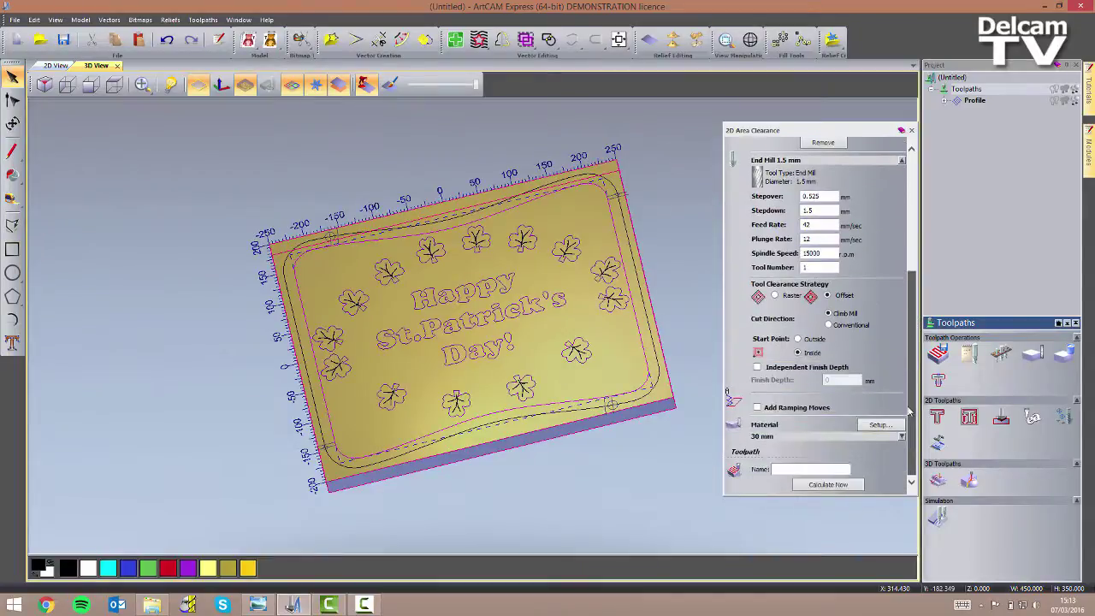
{"action": "left_click", "coordinate": [828, 485]}
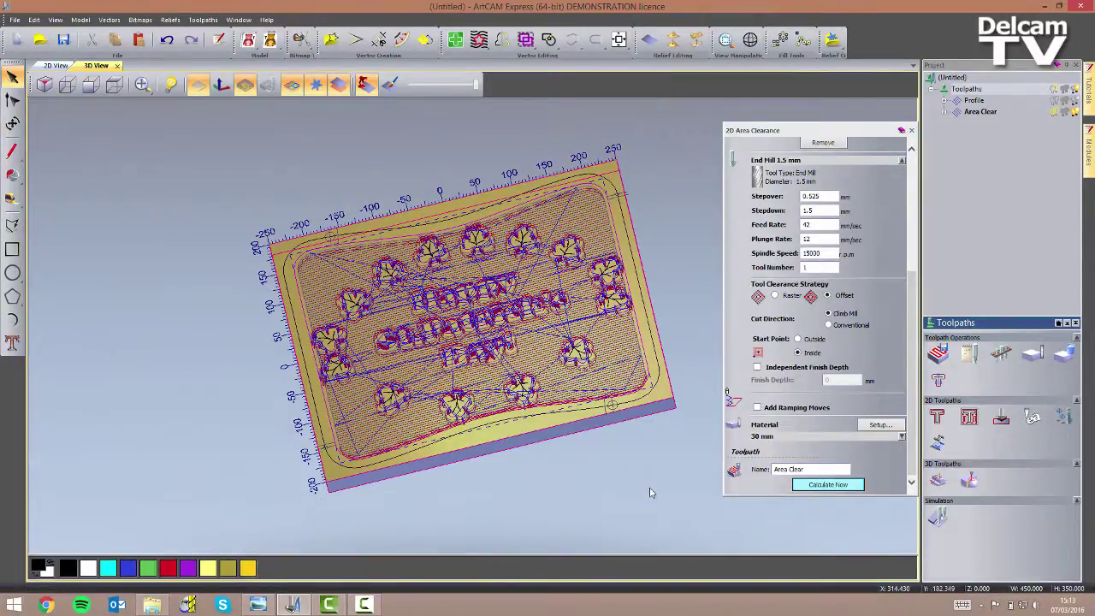
{"action": "left_click", "coordinate": [911, 127]}
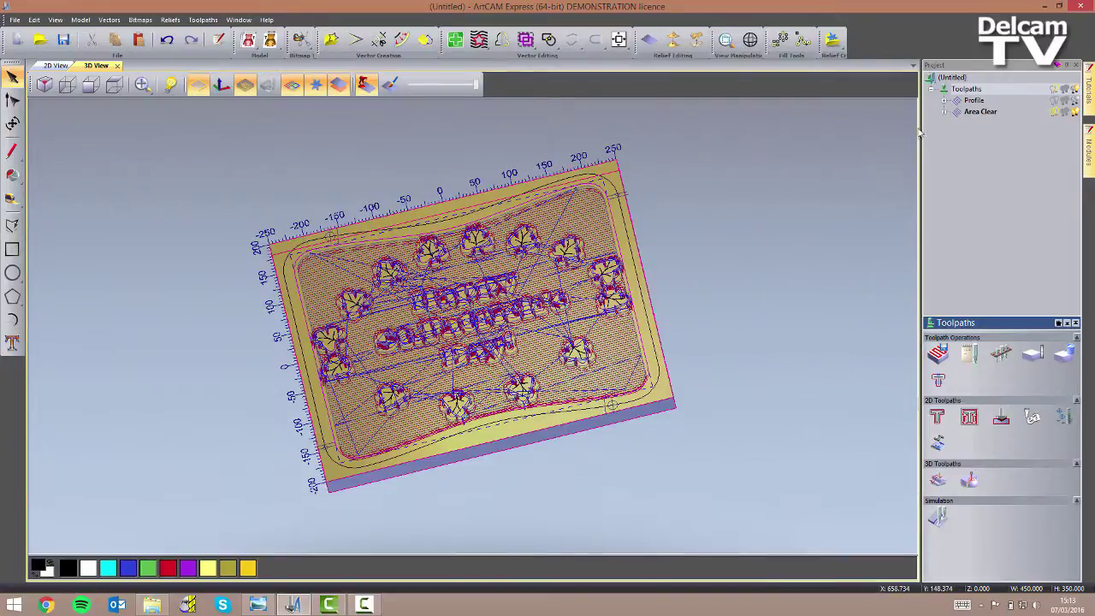
Examine the area clearance toolpaths of the 10 mm, 5 mm and 1.5 mm end mills one at a time, hiding each after viewing.
{"action": "left_click", "coordinate": [1075, 112]}
{"action": "left_click", "coordinate": [1058, 112]}
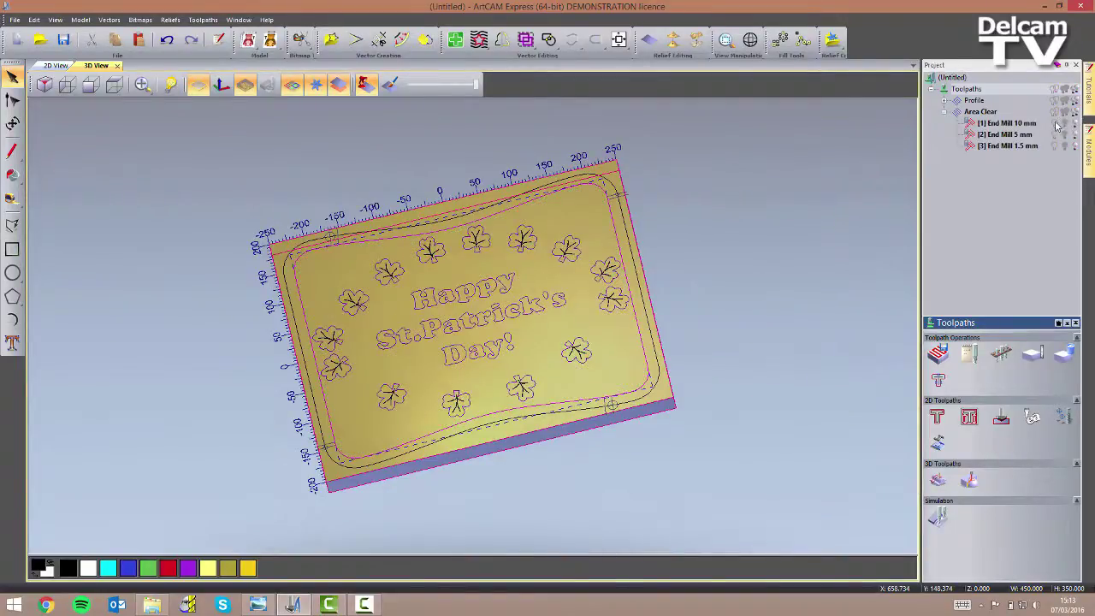
{"action": "left_click", "coordinate": [1057, 124]}
{"action": "left_click", "coordinate": [1075, 123]}
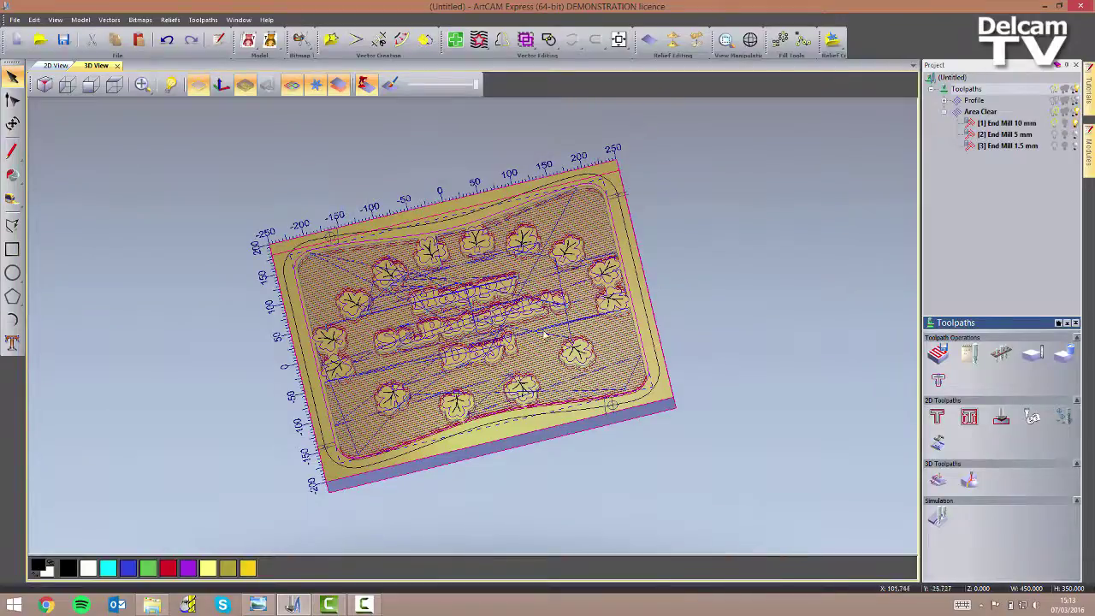
{"action": "scroll", "coordinate": [544, 336], "scroll_direction": "up", "scroll_amount": 2}
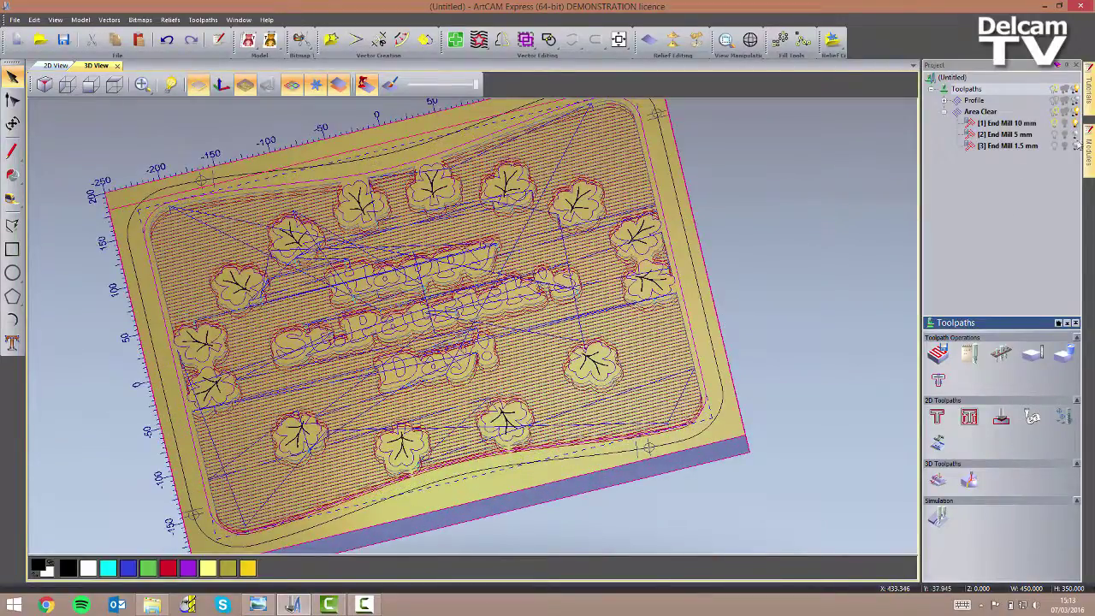
{"action": "left_click", "coordinate": [1076, 124]}
{"action": "left_click", "coordinate": [1076, 134]}
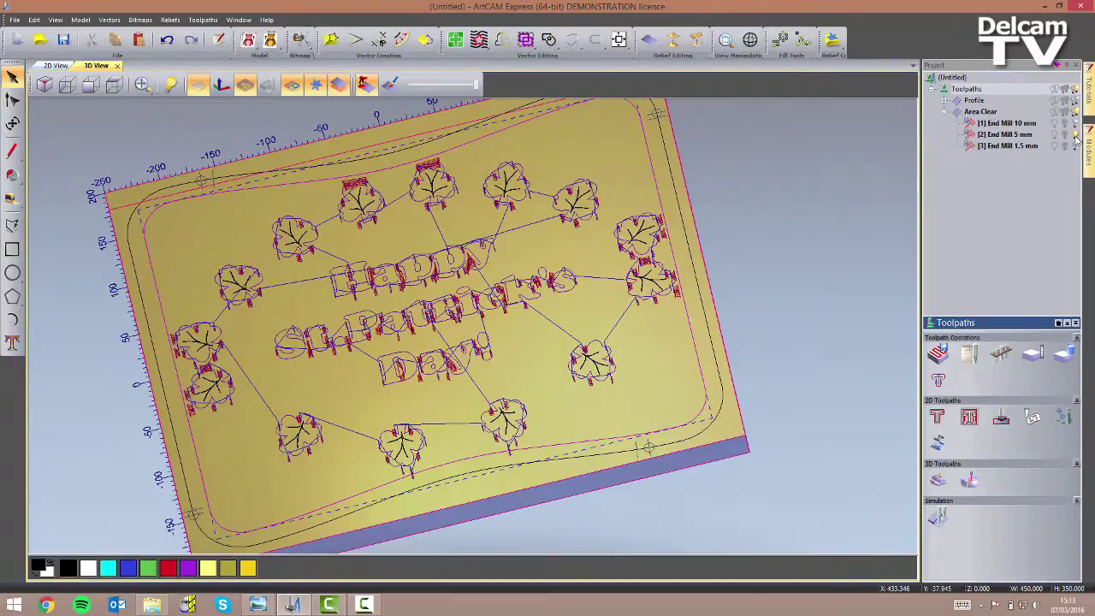
{"action": "left_click", "coordinate": [1075, 145]}
{"action": "left_click", "coordinate": [1076, 146]}
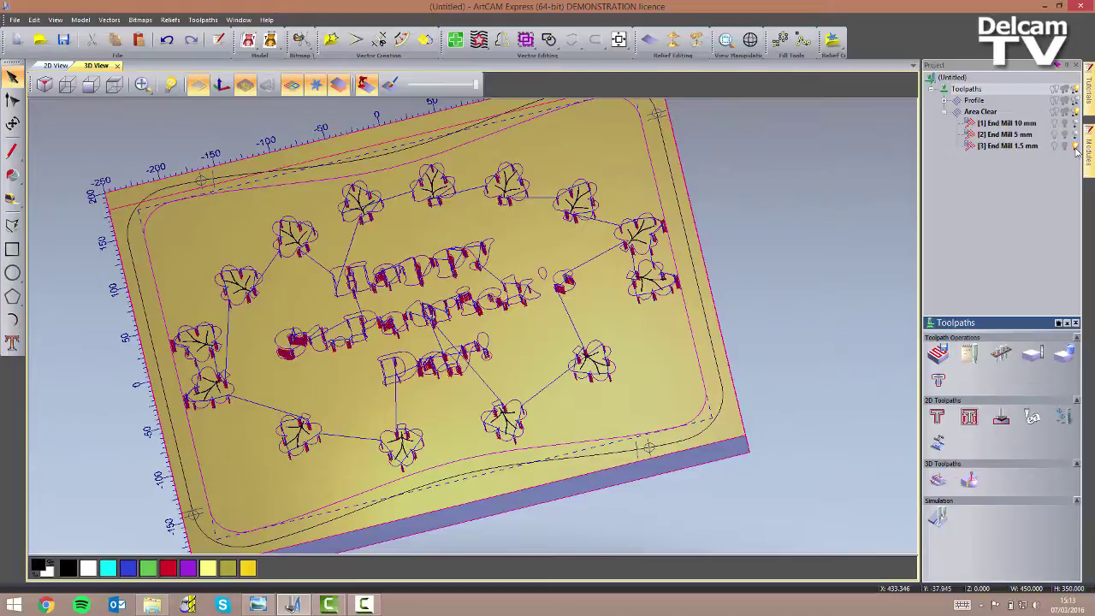
{"action": "left_click", "coordinate": [1076, 151]}
Start a Smart Engraving toolpath on the grouped clover veins with a finish depth of 4 mm.
{"action": "left_click_drag", "start_coordinate": [789, 237], "coordinate": [770, 427]}
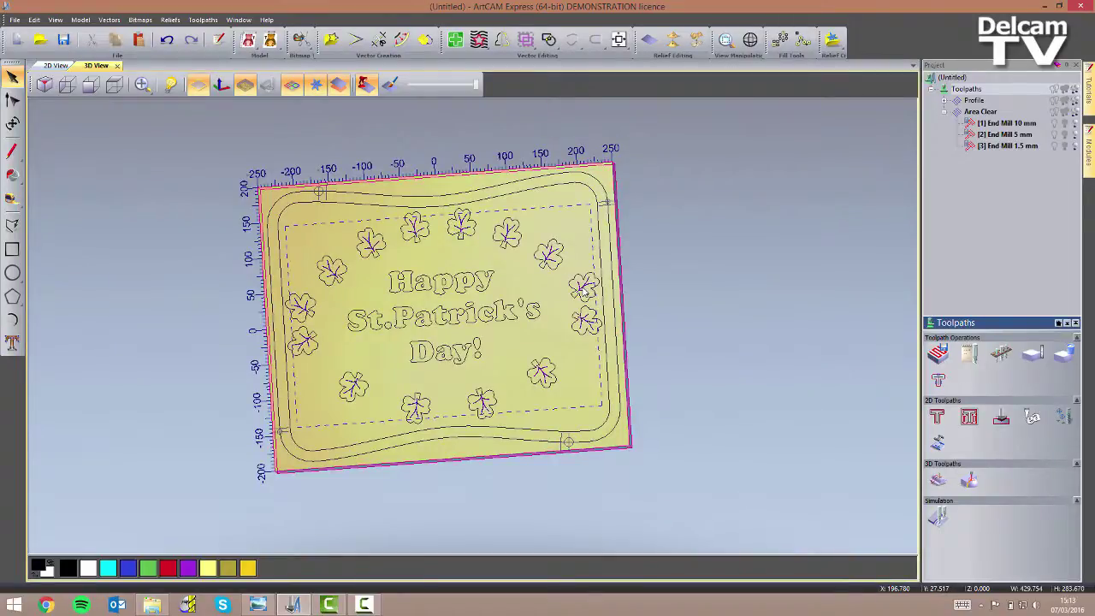
{"action": "left_click_drag", "start_coordinate": [591, 301], "coordinate": [560, 370]}
{"action": "scroll", "coordinate": [561, 370], "scroll_direction": "up", "scroll_amount": 1}
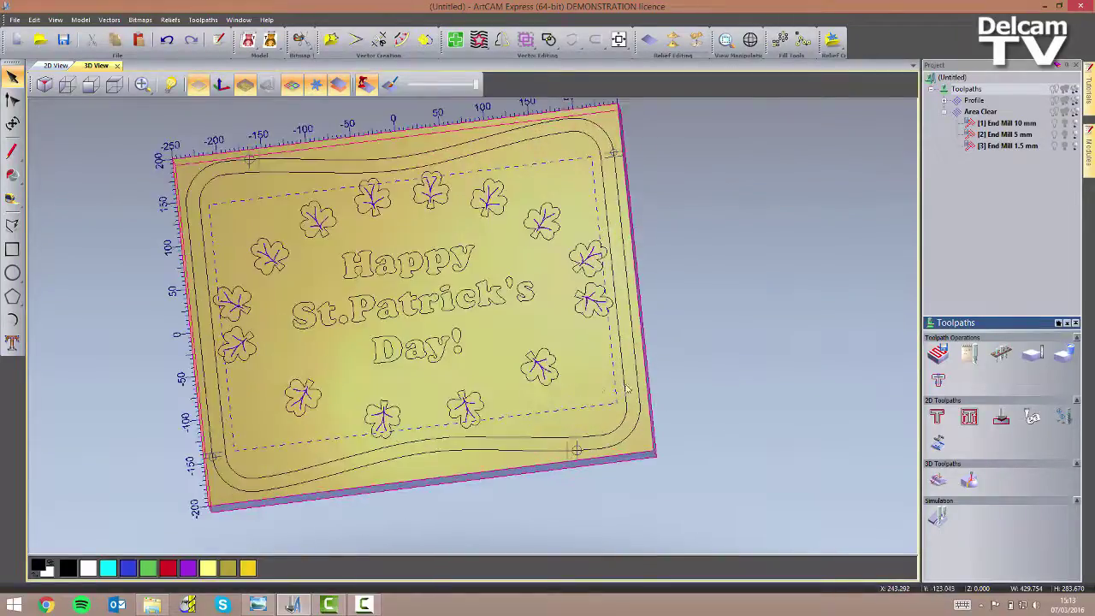
{"action": "left_click", "coordinate": [1032, 418]}
{"action": "left_click", "coordinate": [858, 222]}
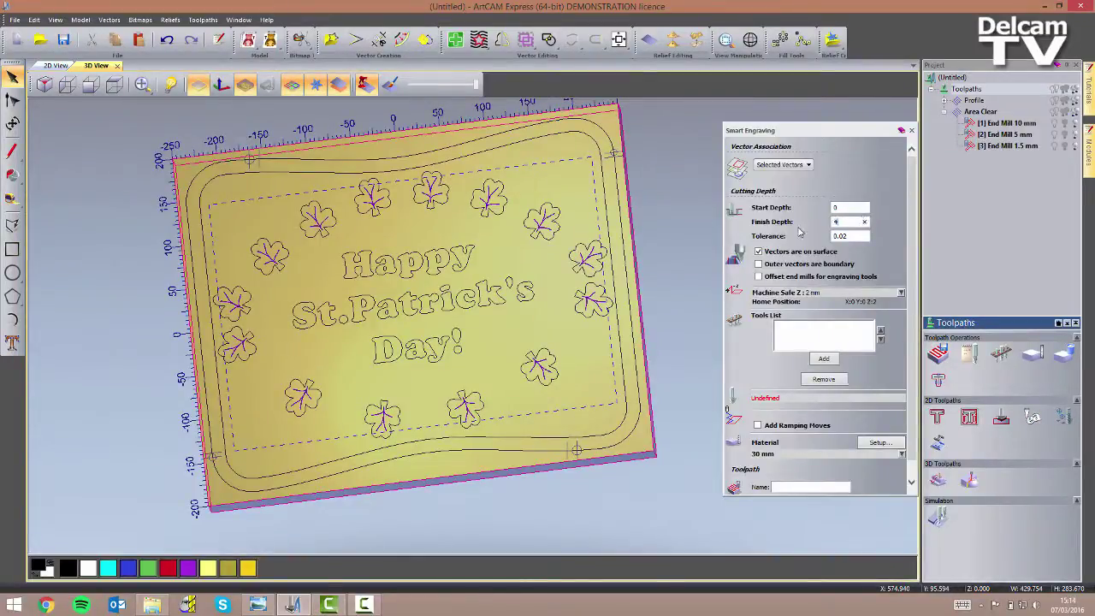
{"action": "scroll", "coordinate": [910, 248], "scroll_direction": "down", "scroll_amount": 1}
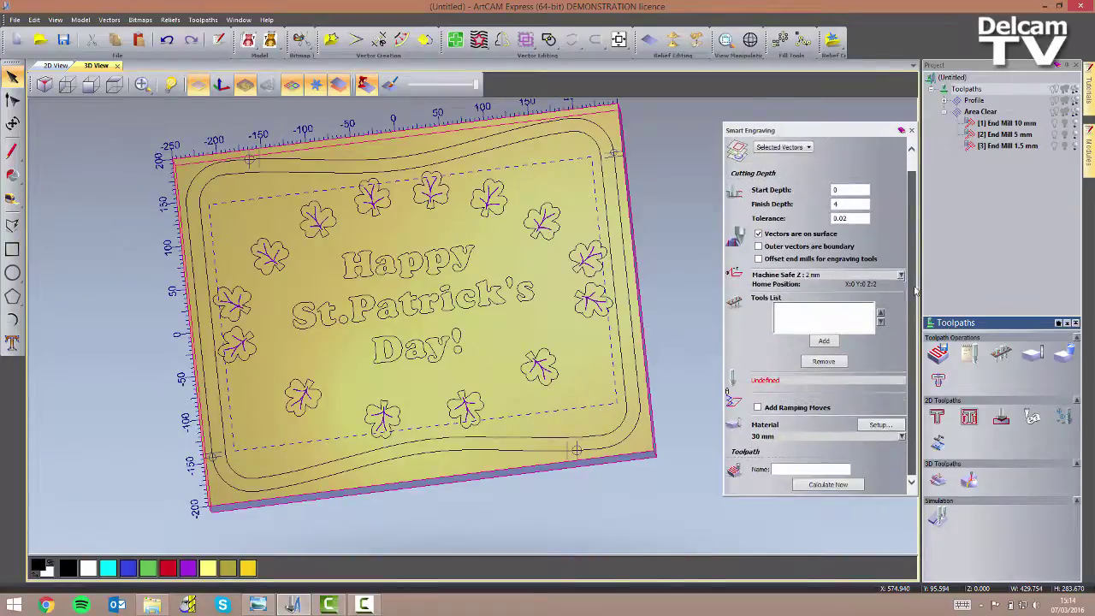
Add the Small V-Bit 6 mm 90 degree from the wood or plastic V-carving tools to the Smart Engraving toolpath.
{"action": "left_click", "coordinate": [824, 341]}
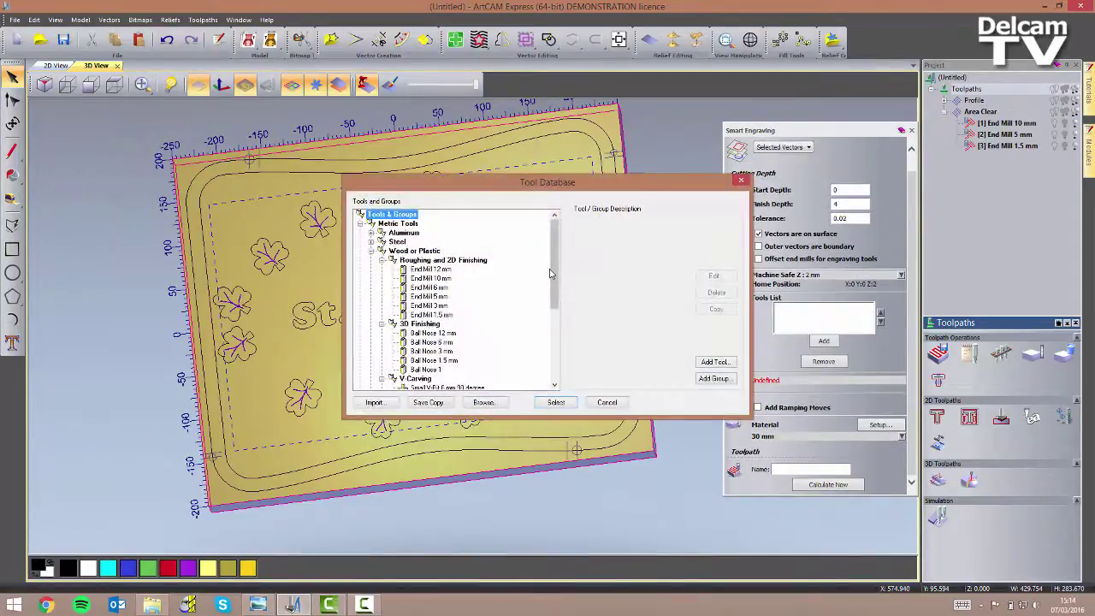
{"action": "scroll", "coordinate": [553, 291], "scroll_direction": "down", "scroll_amount": 2}
{"action": "left_click", "coordinate": [445, 333]}
{"action": "left_click", "coordinate": [556, 402]}
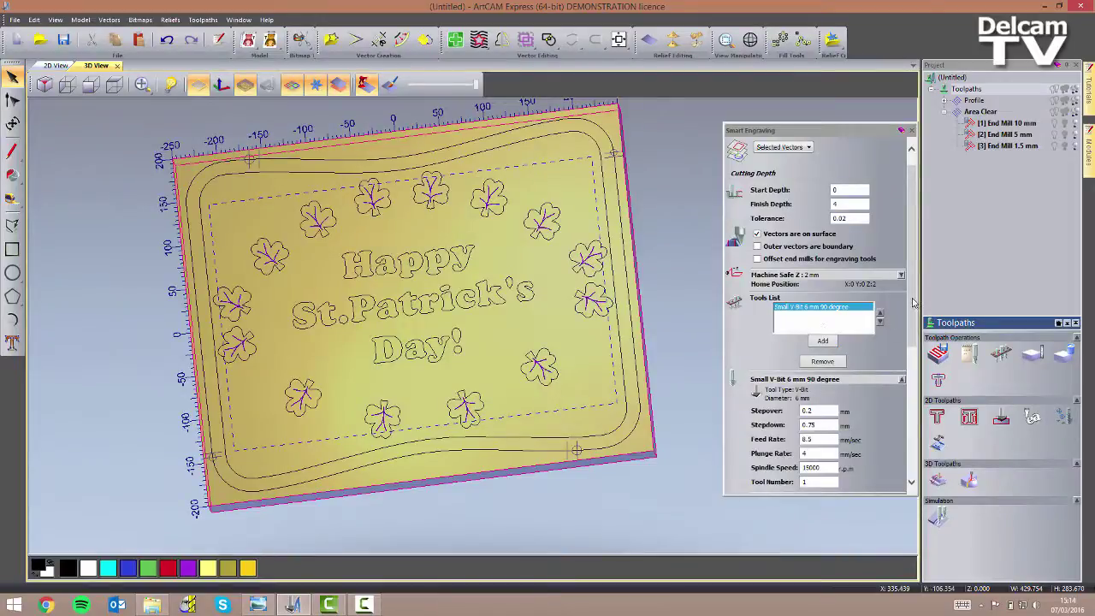
Enable corner sharpening, calculate the Smart Engraving toolpath and close its settings.
{"action": "scroll", "coordinate": [788, 332], "scroll_direction": "down", "scroll_amount": 6}
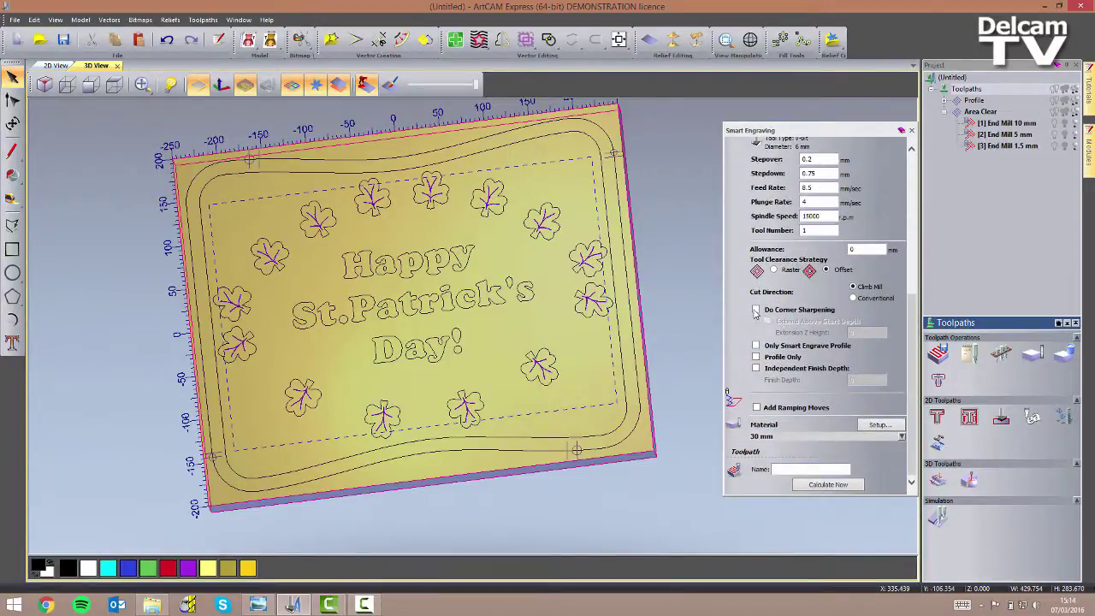
{"action": "left_click", "coordinate": [755, 310]}
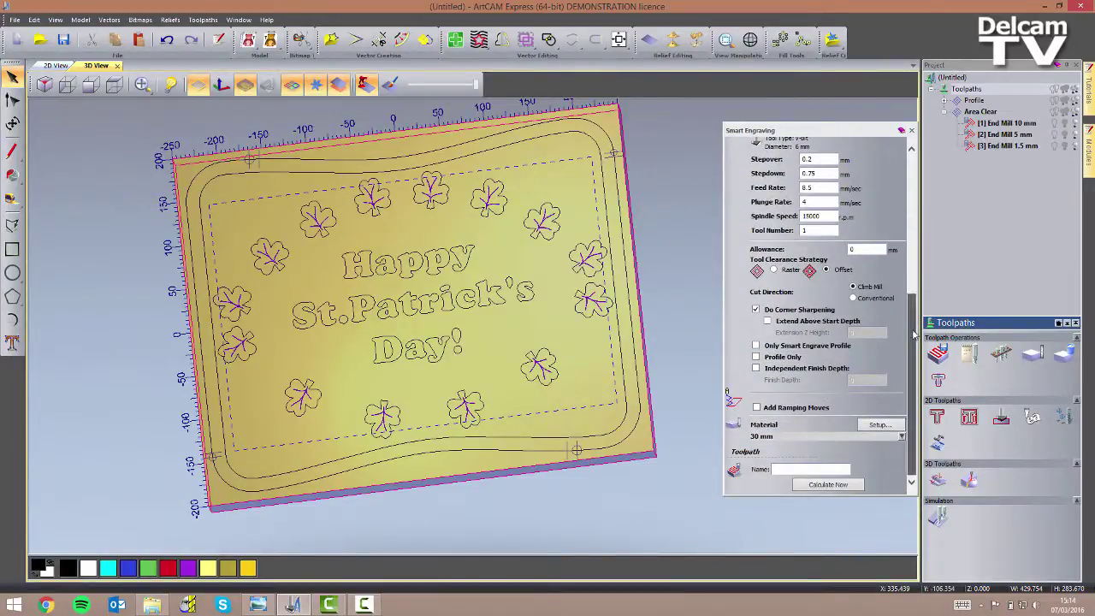
{"action": "left_click", "coordinate": [830, 485]}
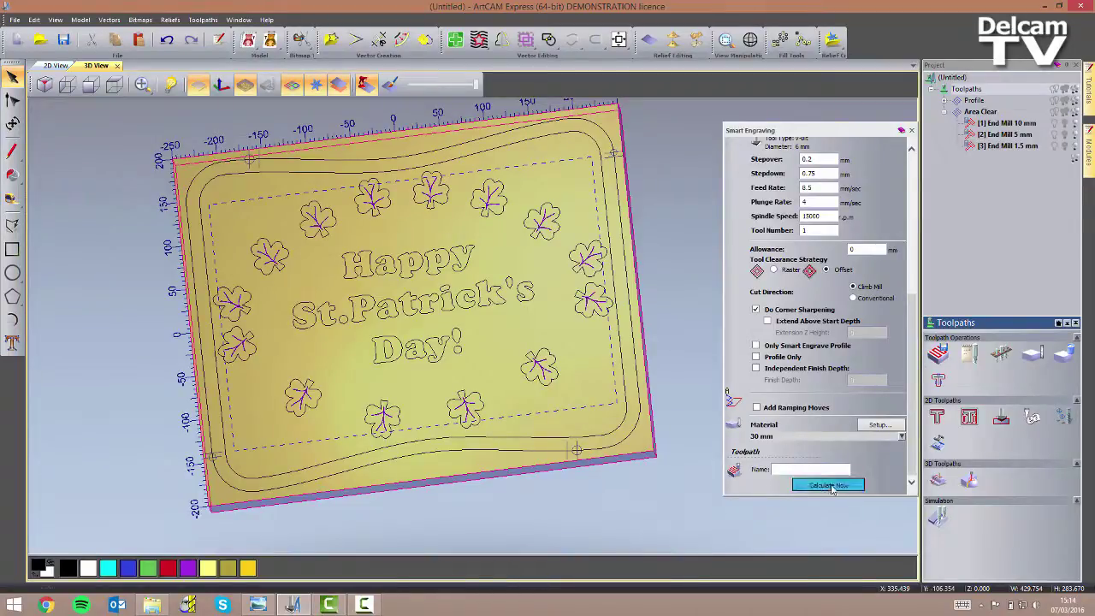
{"action": "left_click", "coordinate": [912, 132]}
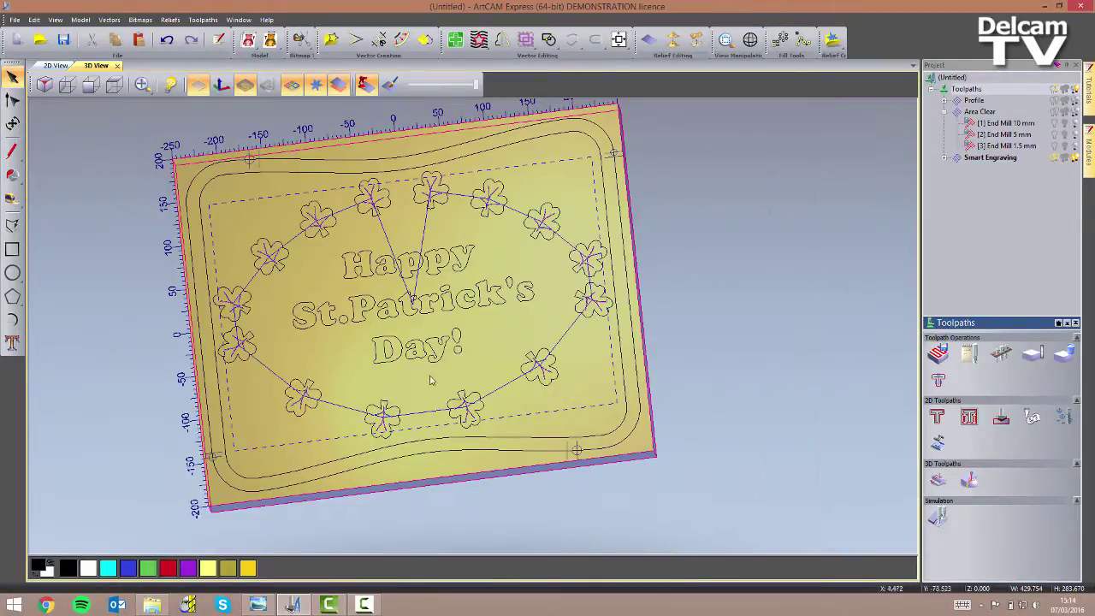
Simulate the Profile toolpath and inspect the cut border groove around the sign.
{"action": "left_click_drag", "start_coordinate": [411, 347], "coordinate": [620, 345]}
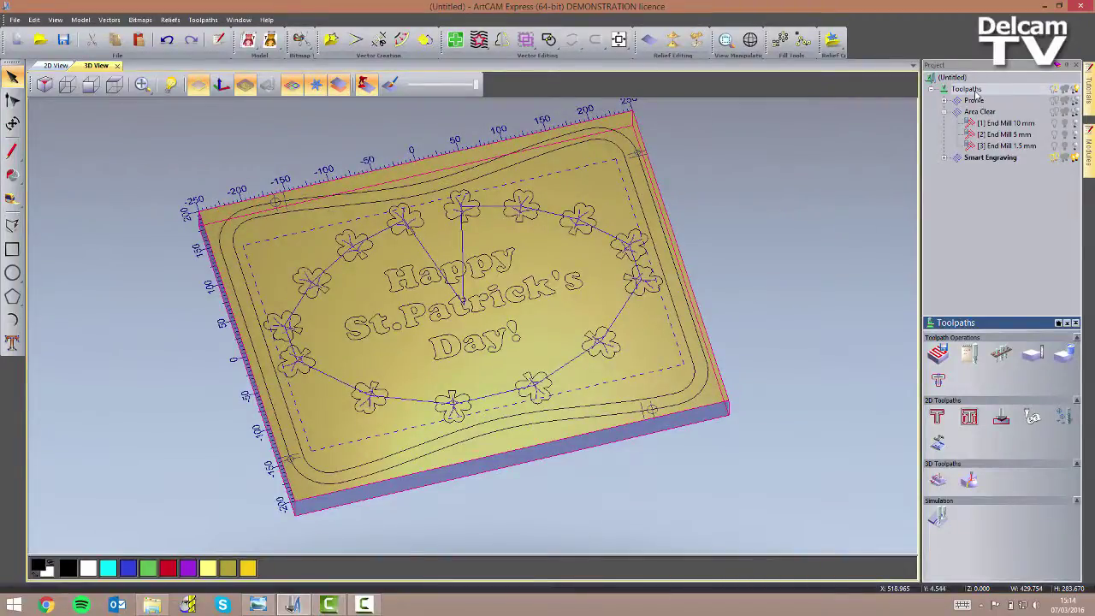
{"action": "right_click", "coordinate": [979, 101]}
{"action": "left_click", "coordinate": [997, 193]}
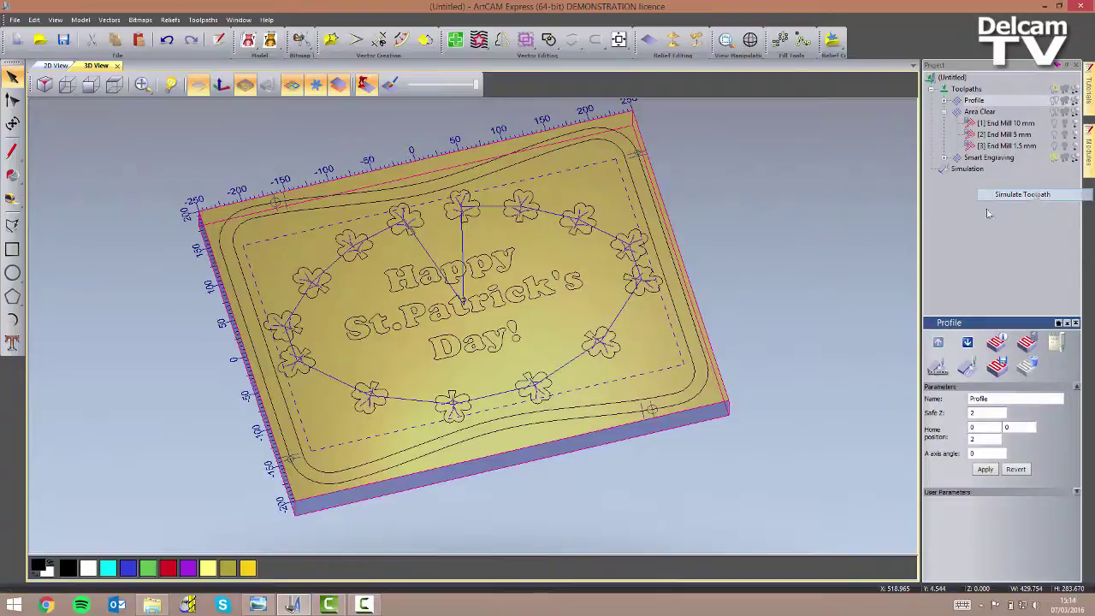
{"action": "left_click_drag", "start_coordinate": [606, 435], "coordinate": [237, 460]}
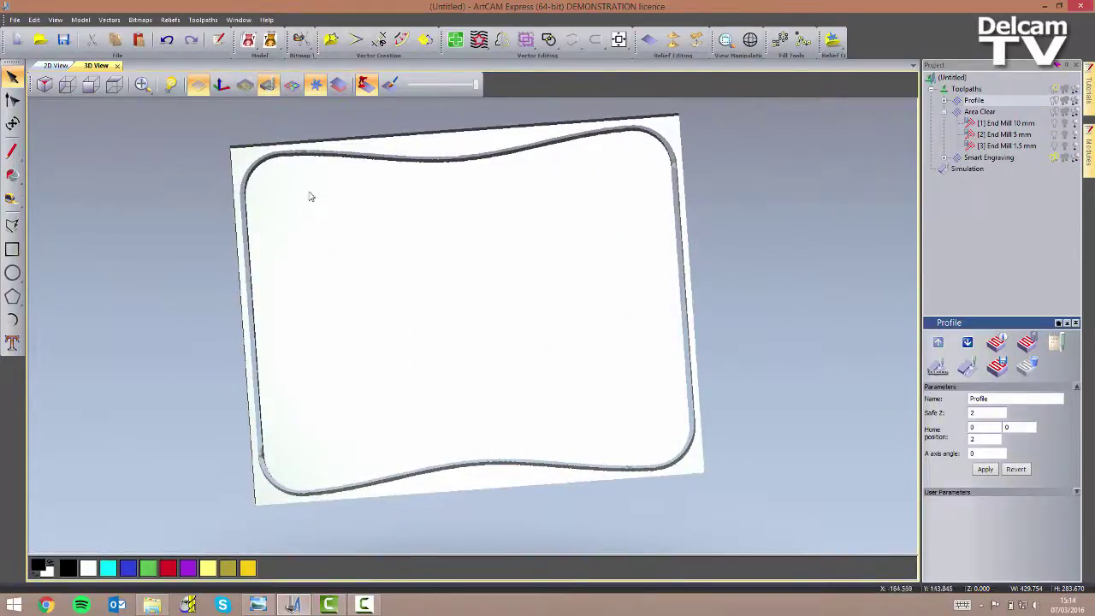
{"action": "scroll", "coordinate": [317, 172], "scroll_direction": "up", "scroll_amount": 4}
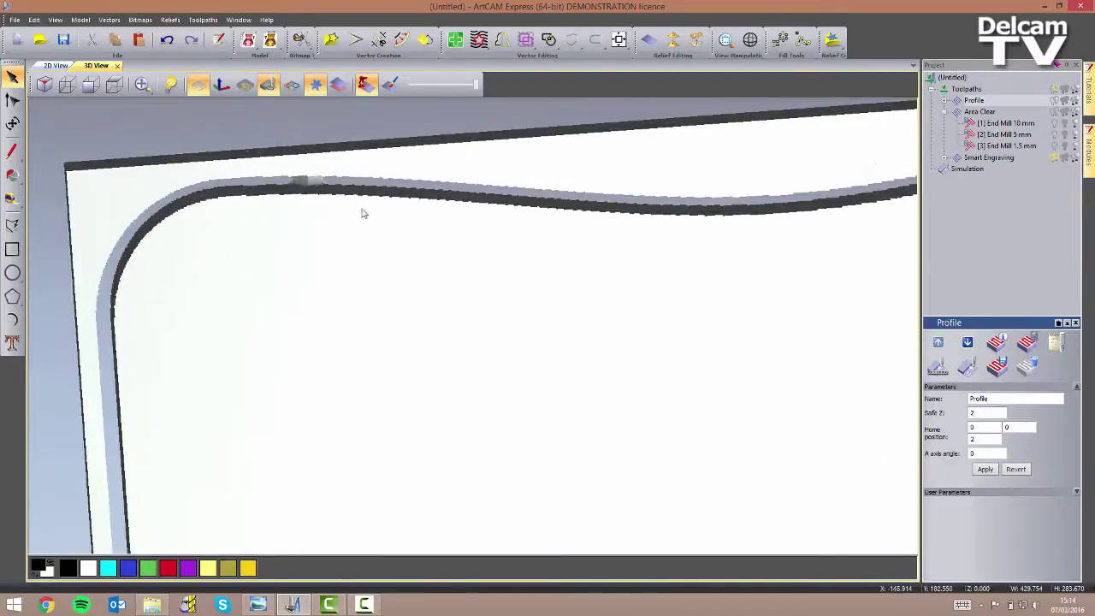
{"action": "scroll", "coordinate": [455, 254], "scroll_direction": "down", "scroll_amount": 5}
{"action": "middle_click_drag", "start_coordinate": [626, 352], "coordinate": [481, 278]}
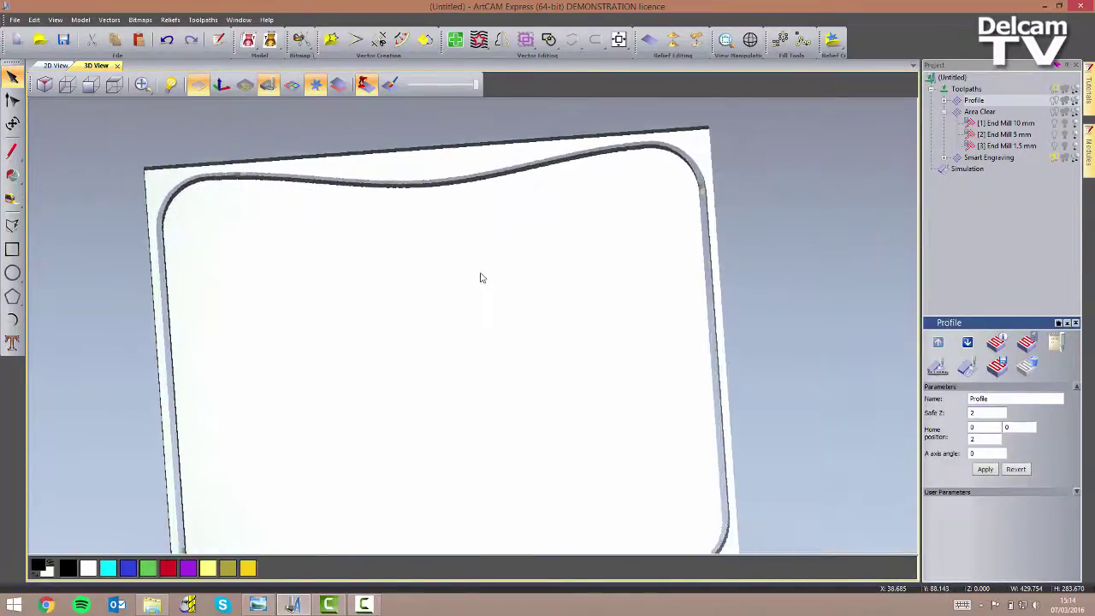
{"action": "scroll", "coordinate": [509, 310], "scroll_direction": "down", "scroll_amount": 3}
{"action": "middle_click_drag", "start_coordinate": [587, 386], "coordinate": [556, 320]}
{"action": "left_click_drag", "start_coordinate": [555, 320], "coordinate": [652, 282]}
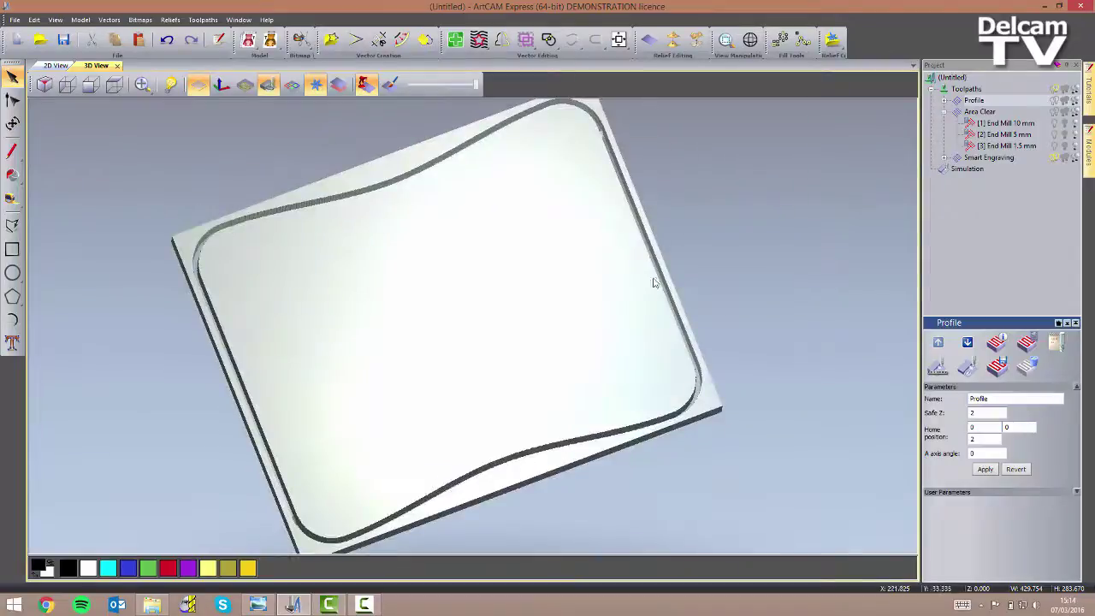
Simulate the 10 mm end mill area clearance toolpath on the block.
{"action": "right_click", "coordinate": [1012, 126]}
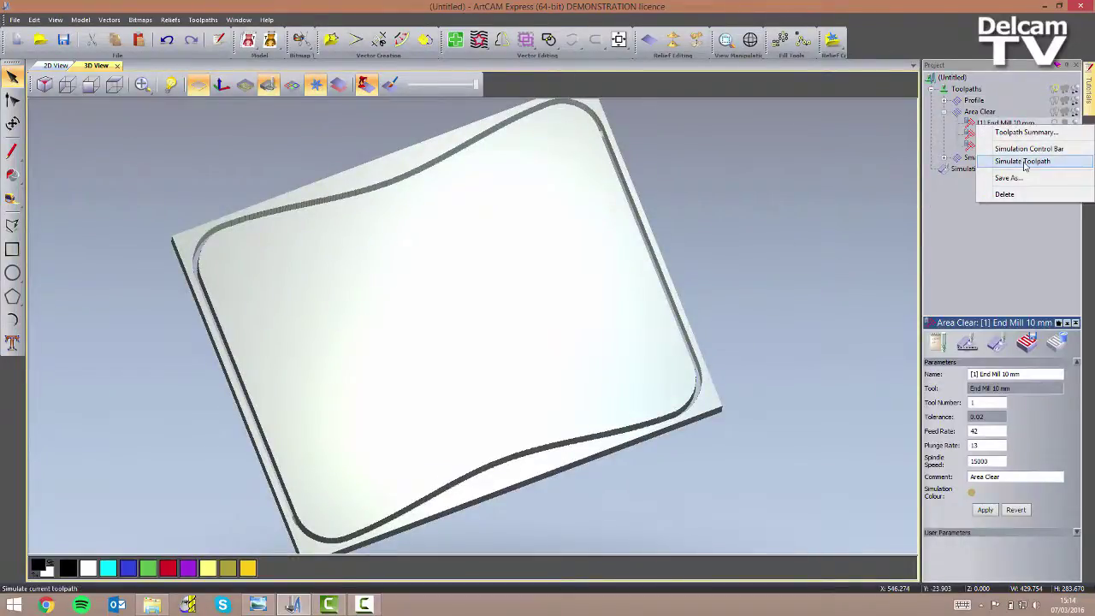
{"action": "left_click", "coordinate": [1023, 161]}
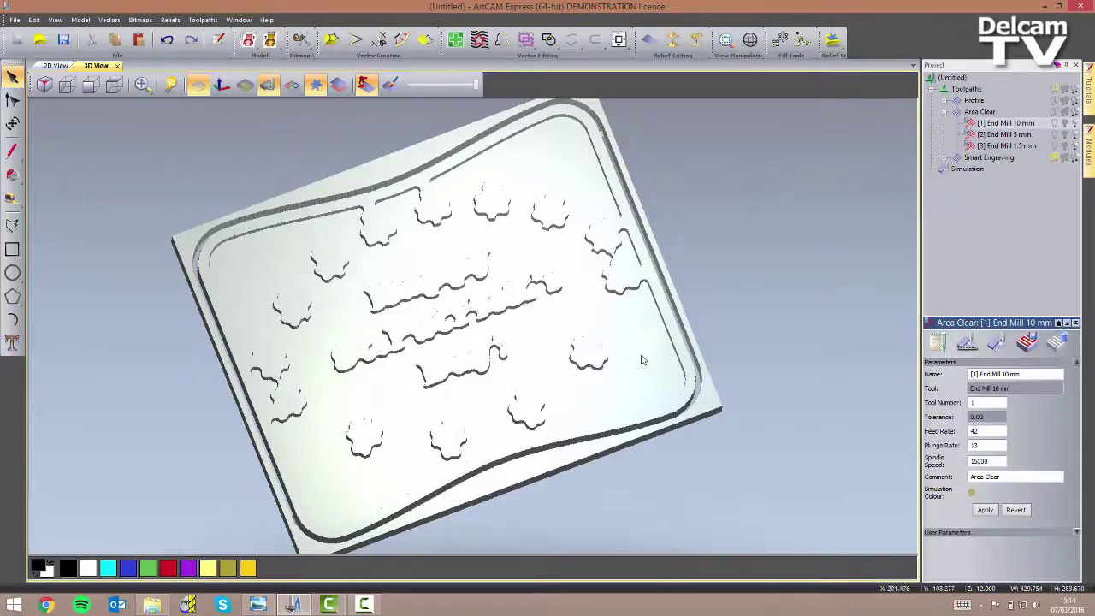
{"action": "left_click_drag", "start_coordinate": [644, 361], "coordinate": [636, 307]}
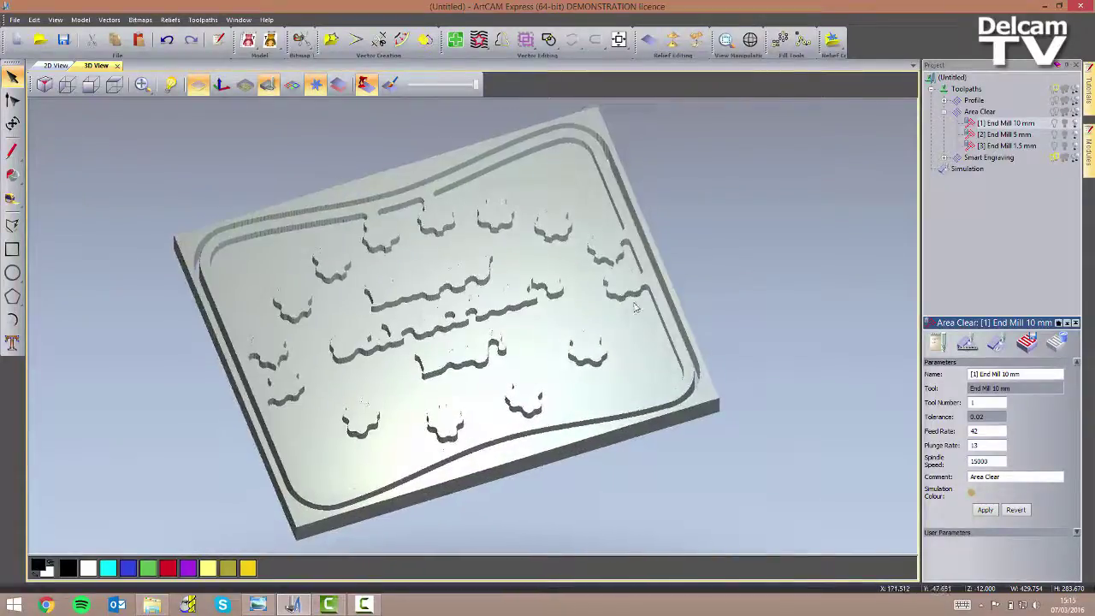
Simulate the 5 mm end mill area clearance toolpath and inspect the lettering and clovers up close.
{"action": "right_click", "coordinate": [1023, 135]}
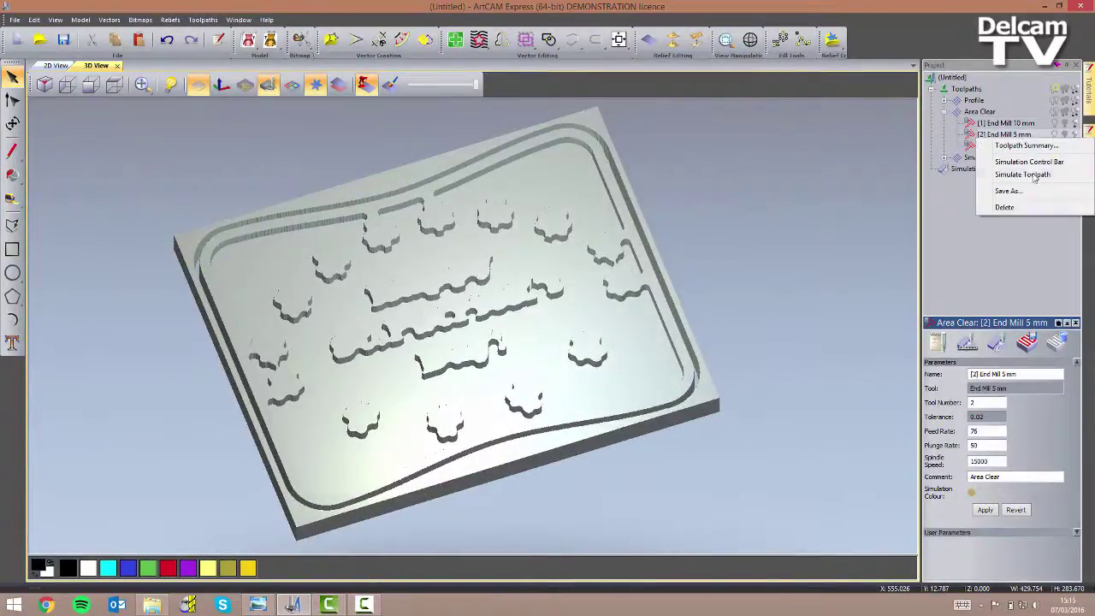
{"action": "left_click", "coordinate": [1022, 174]}
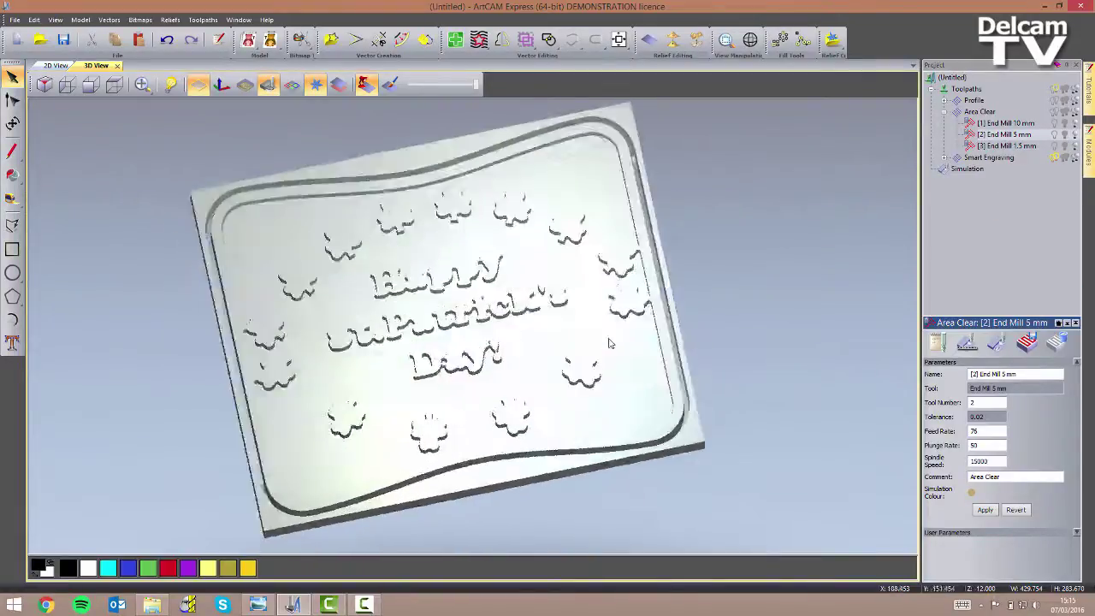
{"action": "left_click_drag", "start_coordinate": [610, 343], "coordinate": [514, 351]}
{"action": "scroll", "coordinate": [439, 354], "scroll_direction": "up", "scroll_amount": 5}
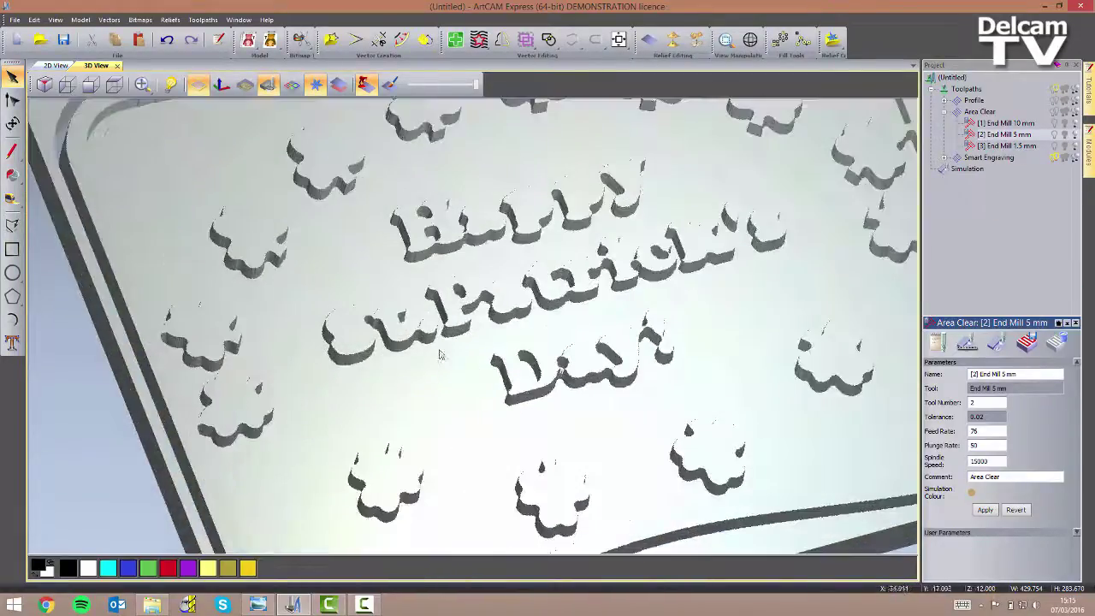
{"action": "scroll", "coordinate": [440, 354], "scroll_direction": "down", "scroll_amount": 5}
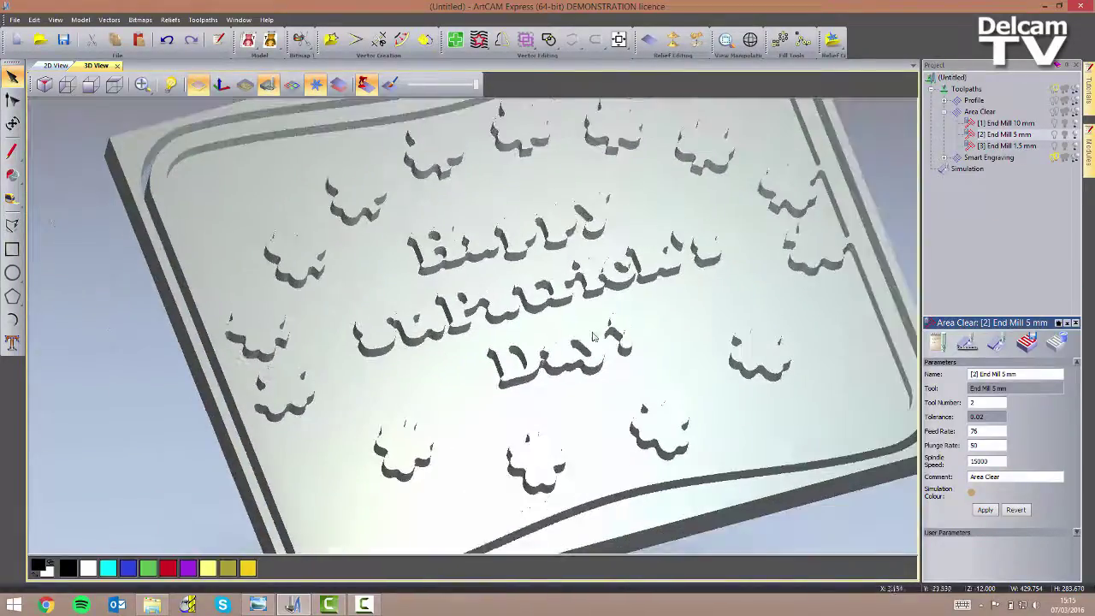
Simulate the 1.5 mm end mill area clearance toolpath and inspect the detail on a clover.
{"action": "right_click", "coordinate": [1018, 147]}
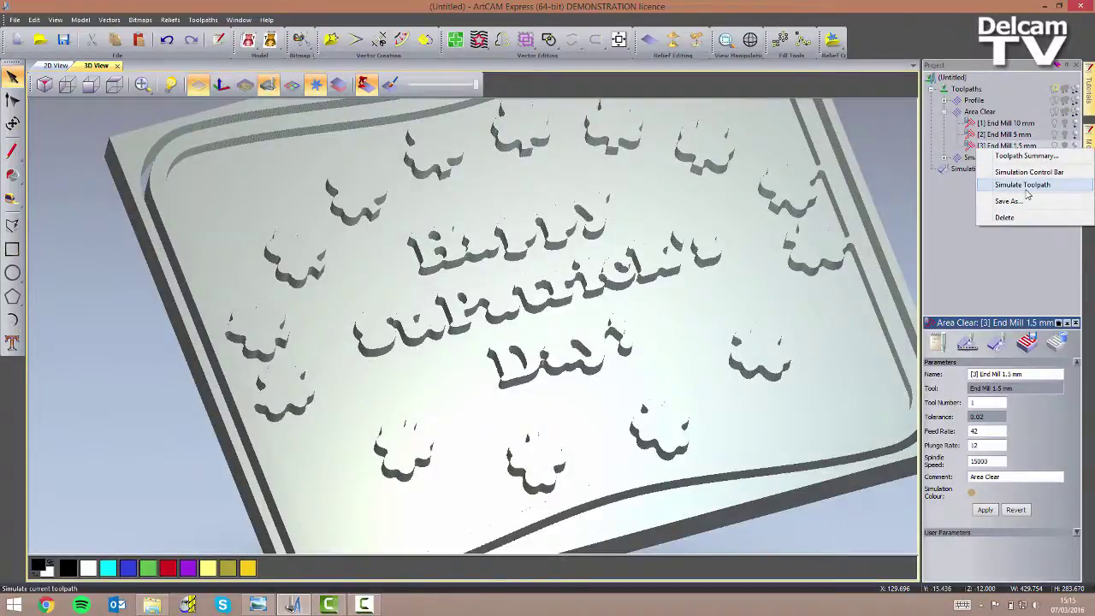
{"action": "left_click", "coordinate": [1027, 192]}
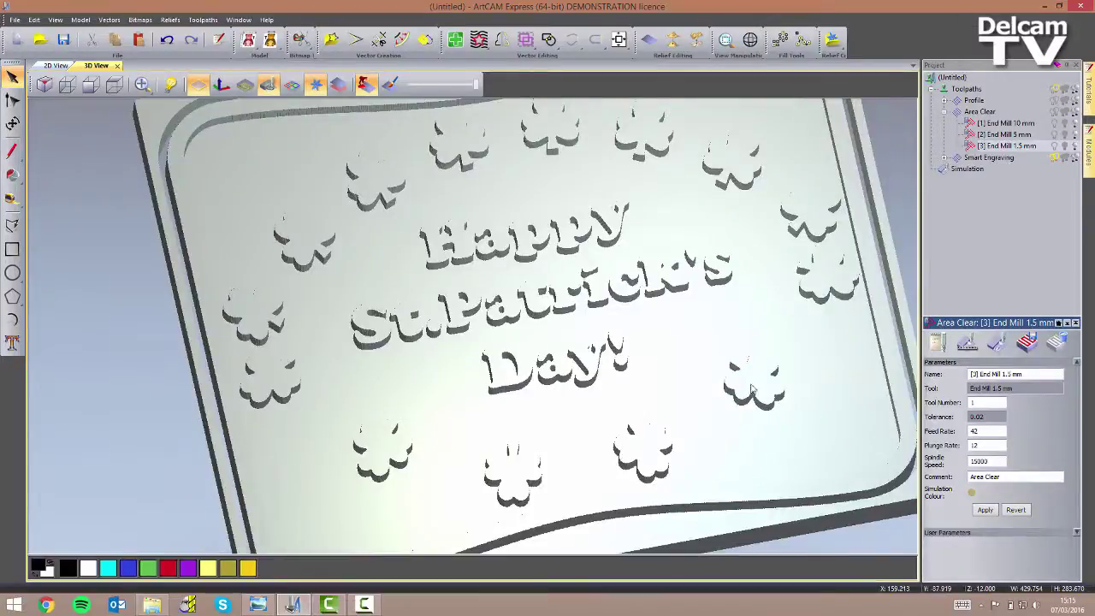
{"action": "scroll", "coordinate": [741, 381], "scroll_direction": "up", "scroll_amount": 5}
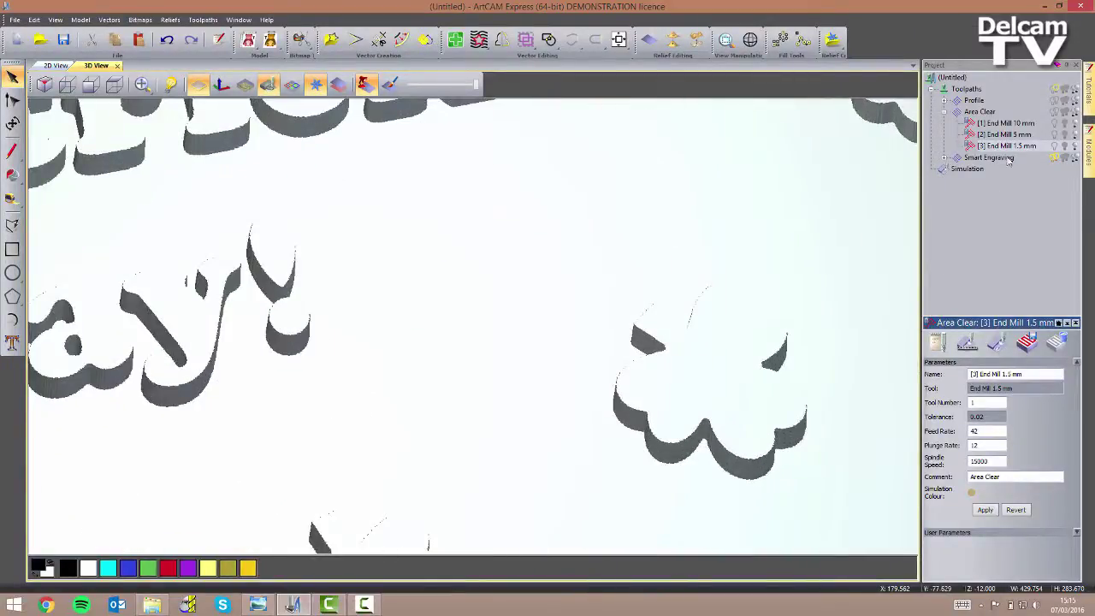
Simulate the Smart Engraving toolpath for the clover veins and view the whole machined sign.
{"action": "right_click", "coordinate": [1008, 160]}
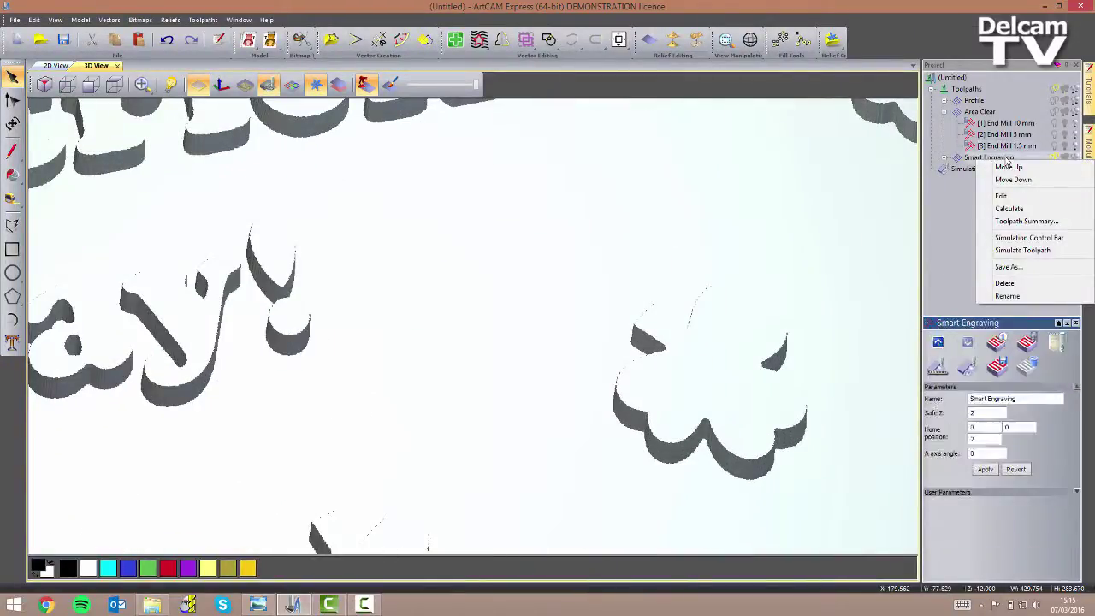
{"action": "left_click", "coordinate": [1005, 248]}
{"action": "left_click_drag", "start_coordinate": [741, 400], "coordinate": [687, 396]}
{"action": "scroll", "coordinate": [687, 395], "scroll_direction": "down", "scroll_amount": 8}
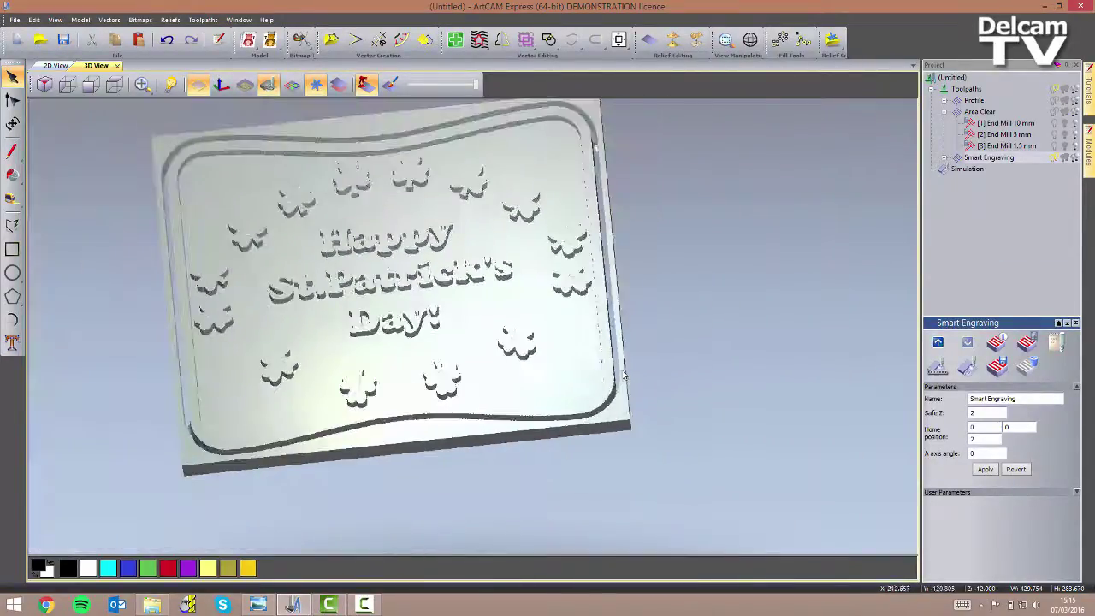
{"action": "left_click_drag", "start_coordinate": [624, 374], "coordinate": [727, 308]}
Apply the Medium Oak (H) material to the simulation and view the sign from several angles.
{"action": "left_click", "coordinate": [968, 169]}
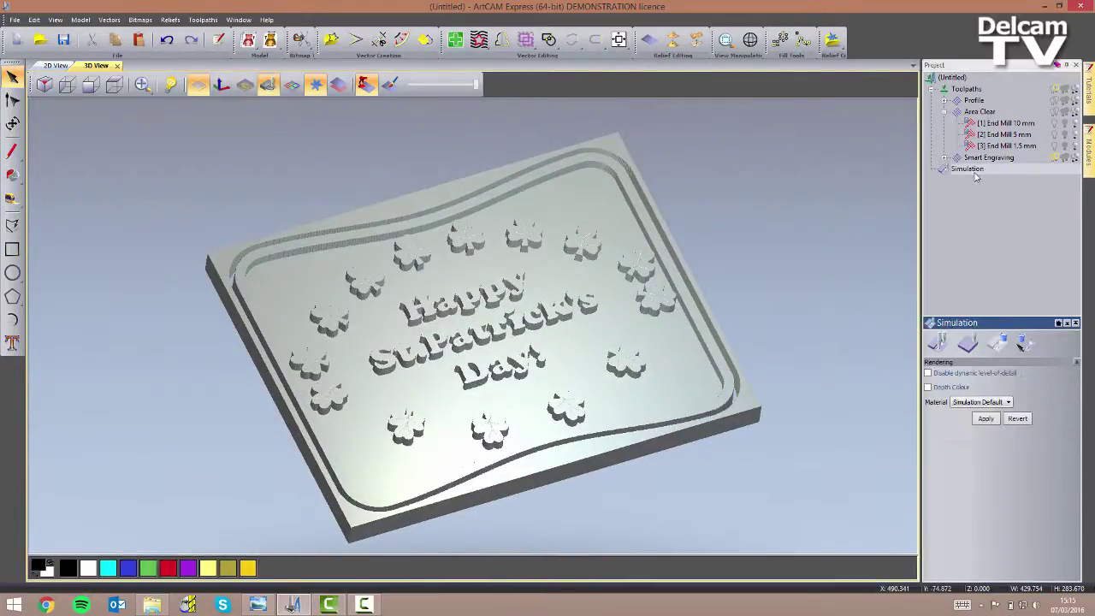
{"action": "left_click", "coordinate": [995, 404]}
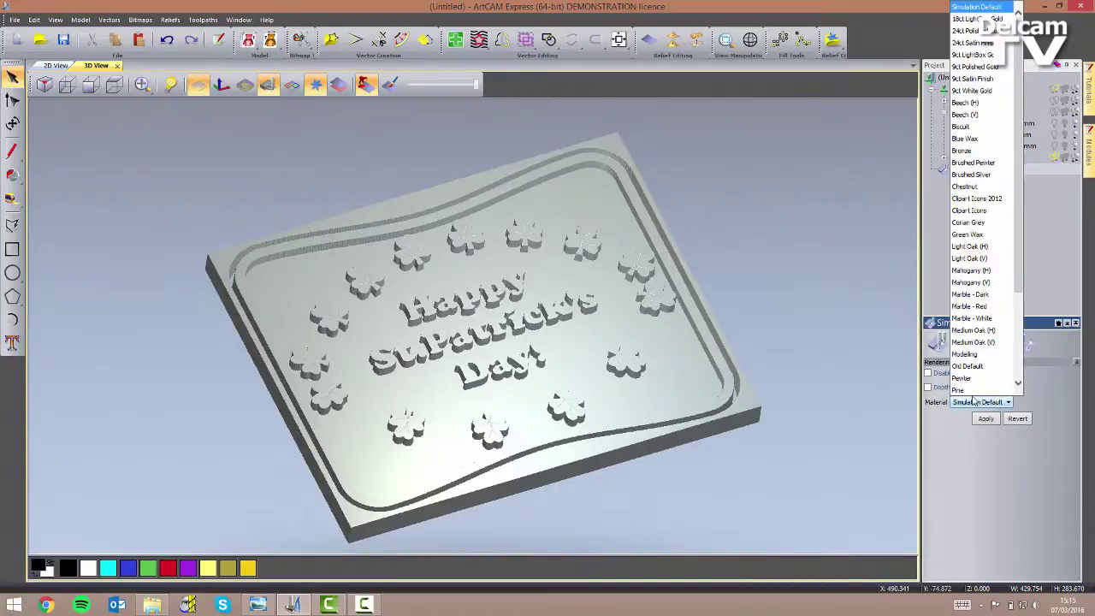
{"action": "left_click", "coordinate": [990, 330]}
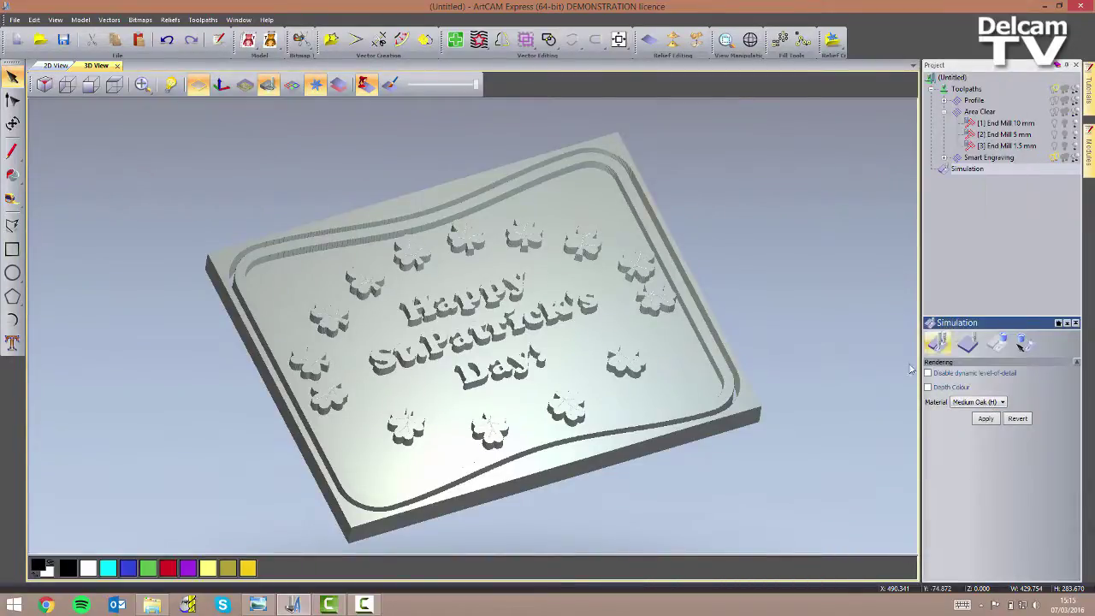
{"action": "left_click", "coordinate": [988, 419]}
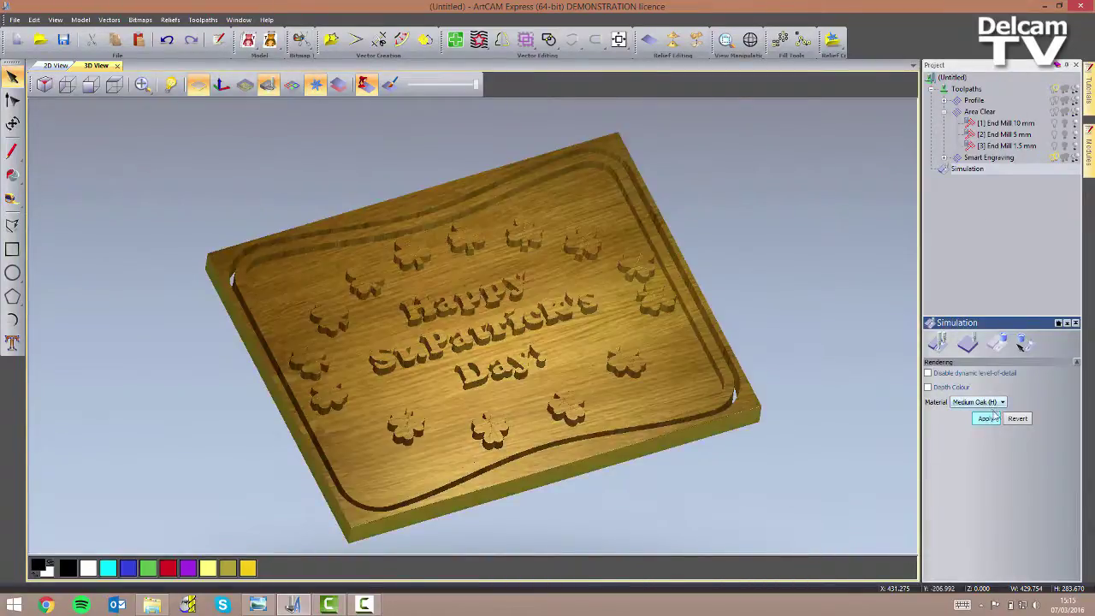
{"action": "left_click_drag", "start_coordinate": [514, 382], "coordinate": [619, 445]}
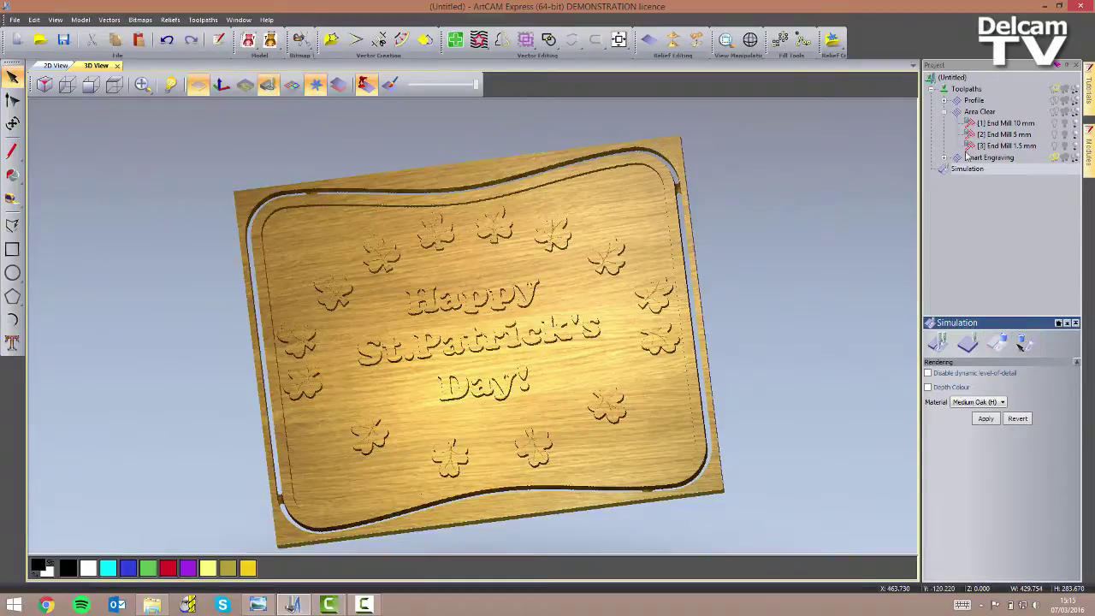
{"action": "left_click_drag", "start_coordinate": [887, 177], "coordinate": [698, 272]}
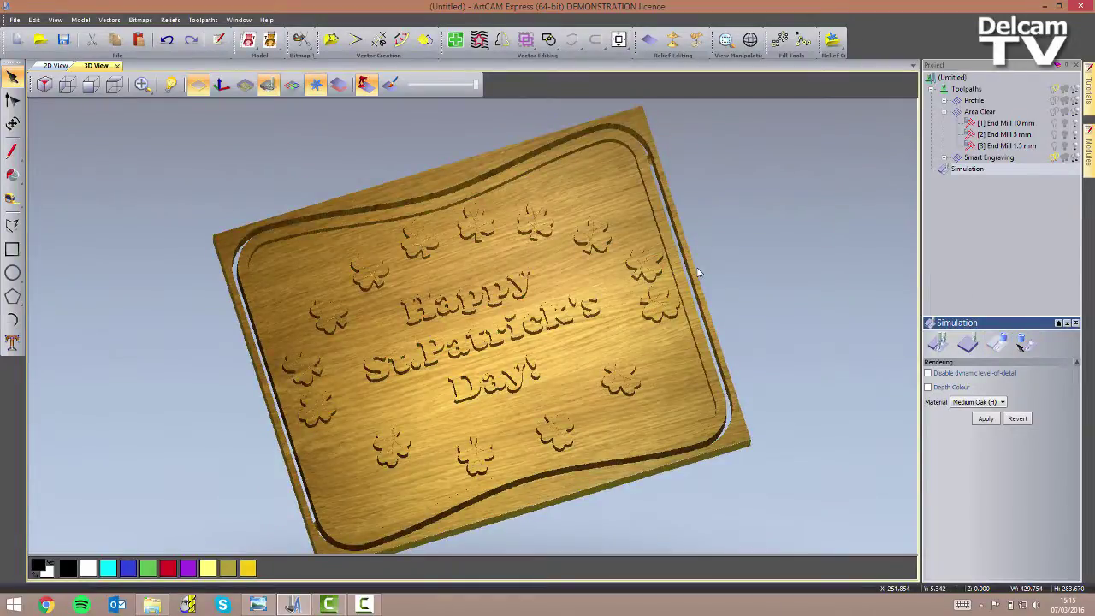
Start saving the toolpaths, with the save location set to the copied path of the St.Patrick's_Express_03-03-16 folder.
{"action": "left_click", "coordinate": [202, 20]}
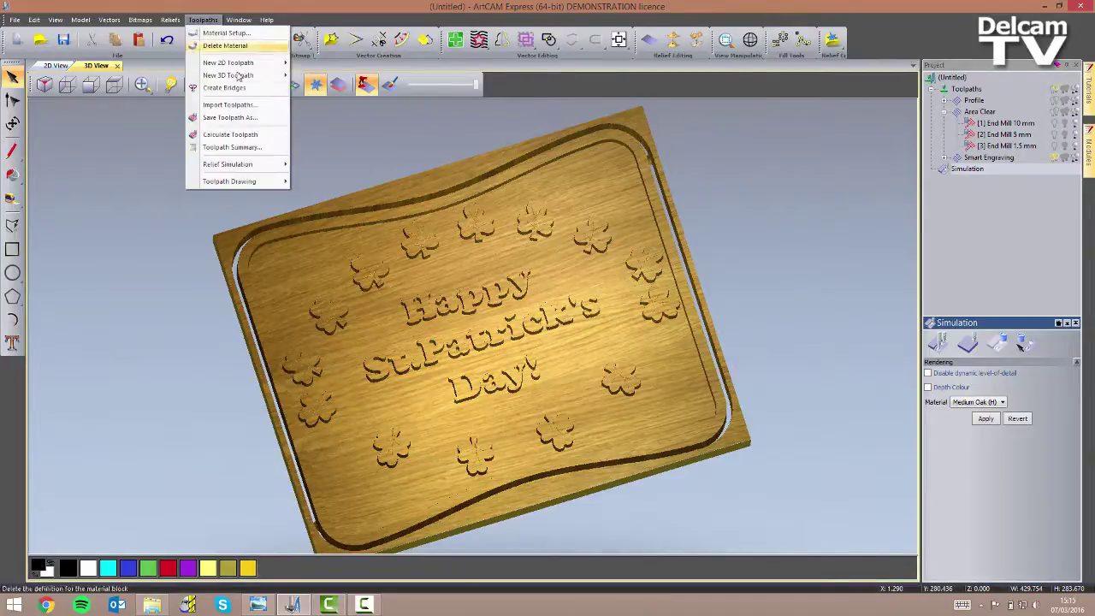
{"action": "left_click", "coordinate": [248, 118]}
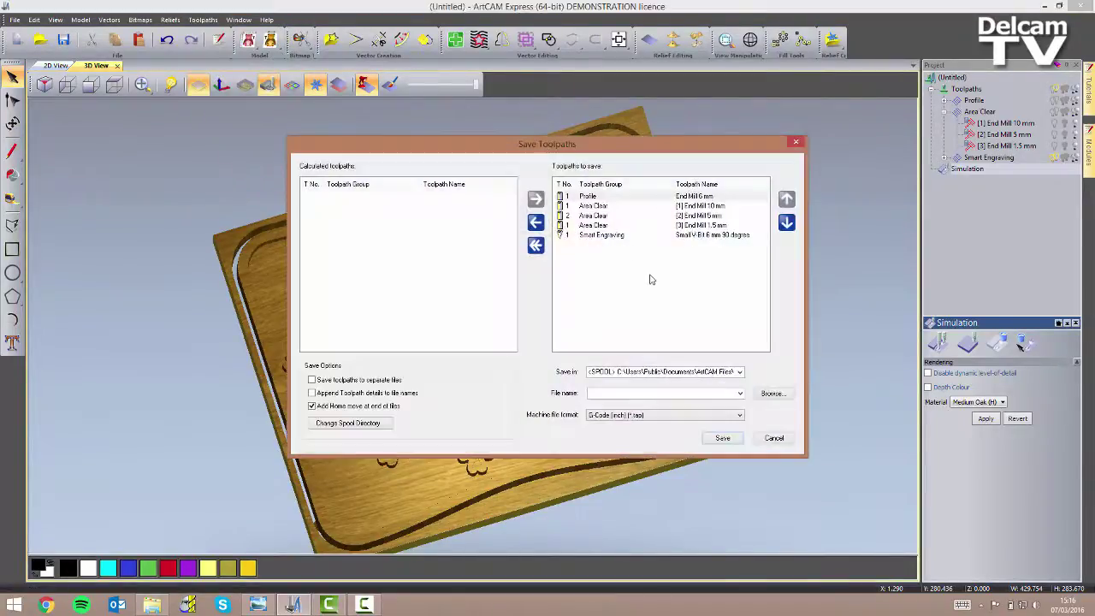
{"action": "left_click", "coordinate": [151, 605]}
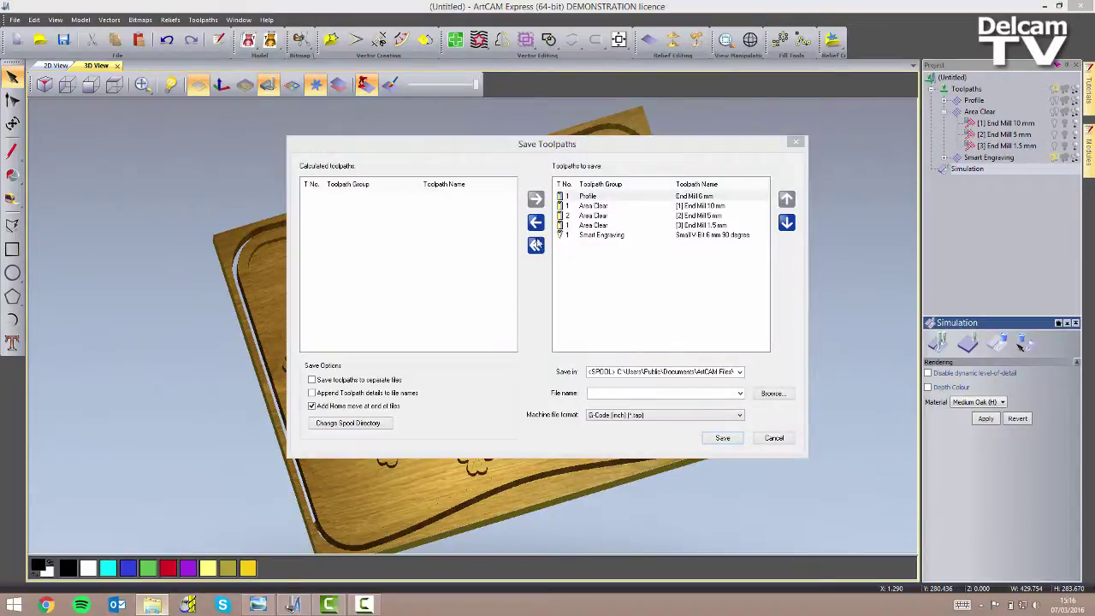
{"action": "left_click", "coordinate": [576, 214]}
{"action": "key", "text": "ctrl+c"}
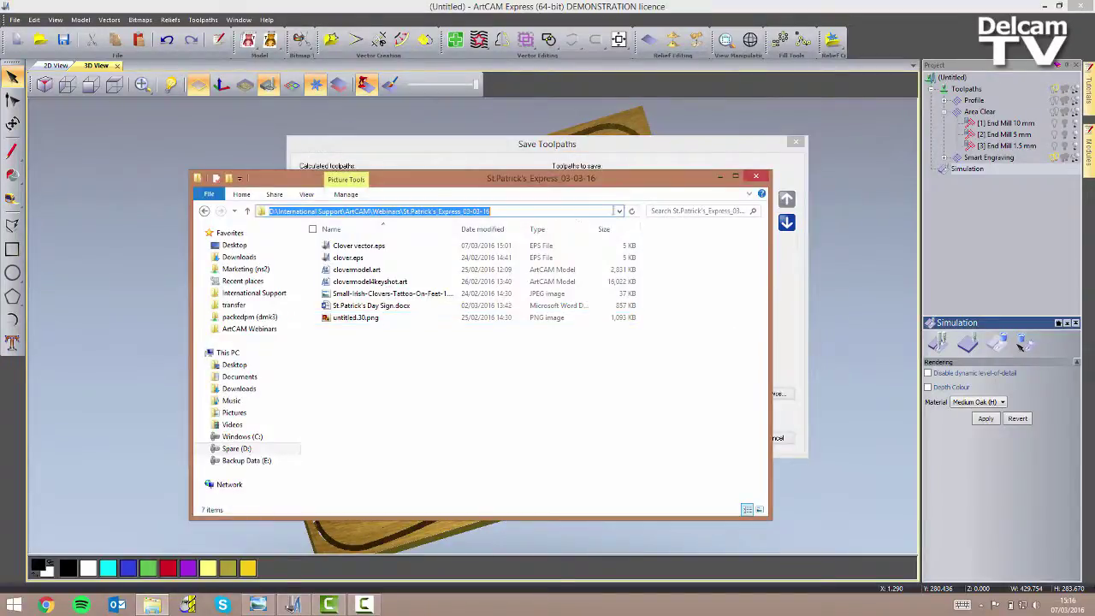
{"action": "left_click", "coordinate": [684, 150]}
{"action": "left_click", "coordinate": [695, 373]}
{"action": "key", "text": "ctrl+v"}
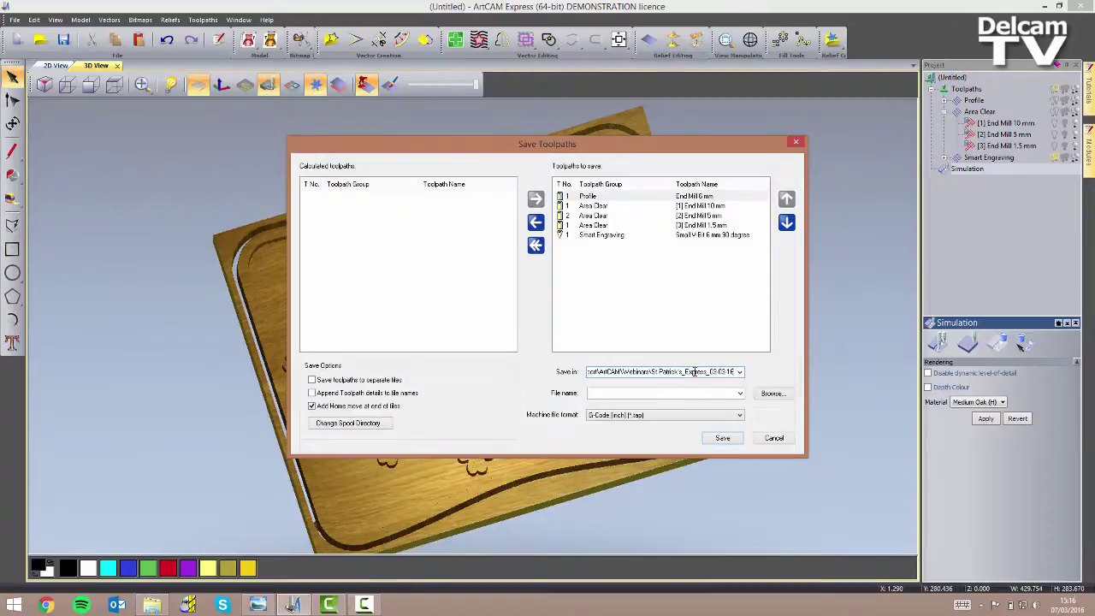
Name the toolpath output file Sign and set the machine file format to G-Code (mm) (*.tap).
{"action": "left_click", "coordinate": [676, 393]}
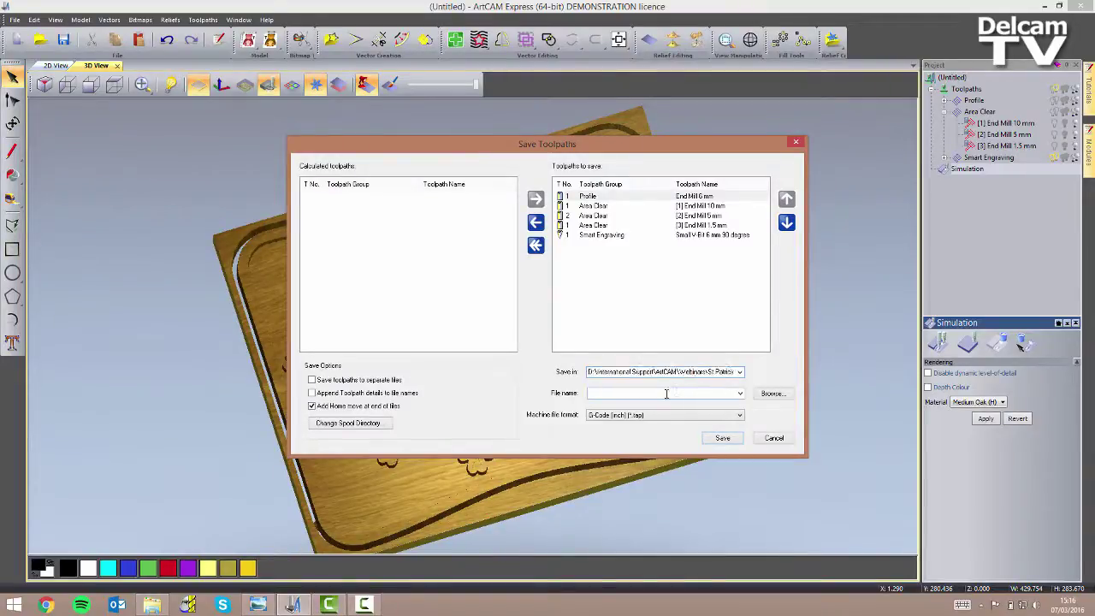
{"action": "type", "text": "St"}
{"action": "left_click", "coordinate": [652, 416]}
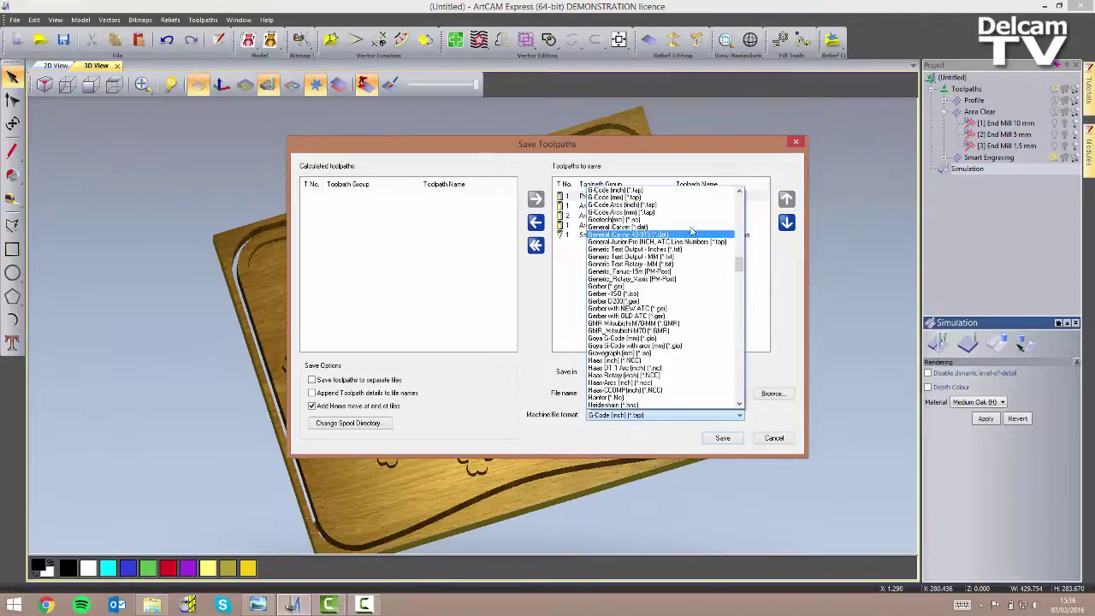
{"action": "left_click", "coordinate": [664, 198]}
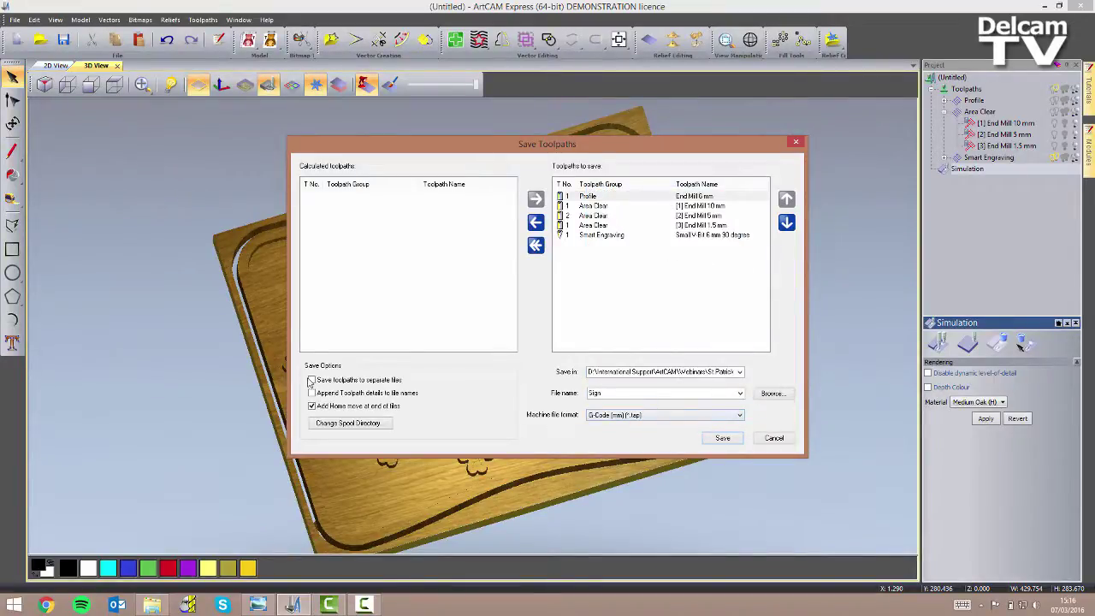
Save the toolpaths to separate files with the toolpath details appended to the file names.
{"action": "left_click", "coordinate": [313, 380]}
{"action": "left_click", "coordinate": [311, 393]}
{"action": "left_click", "coordinate": [723, 439]}
Switch to the St.Patrick's_Express_03-03-16 folder in File Explorer and open the five saved Sign toolpath TAP files in Notepad++.
{"action": "left_click", "coordinate": [152, 605]}
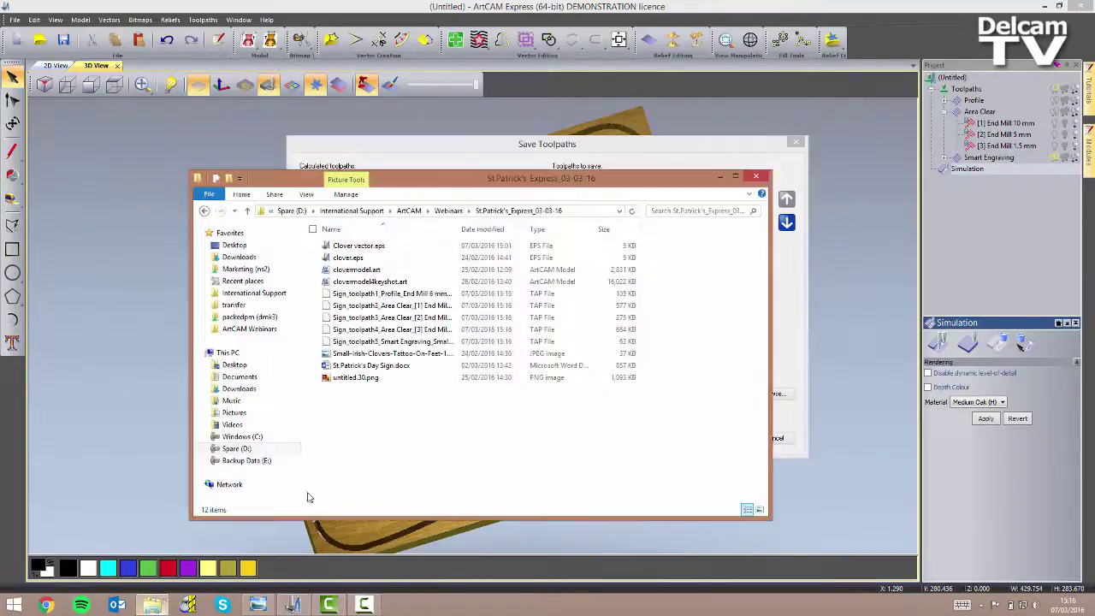
{"action": "left_click", "coordinate": [437, 342]}
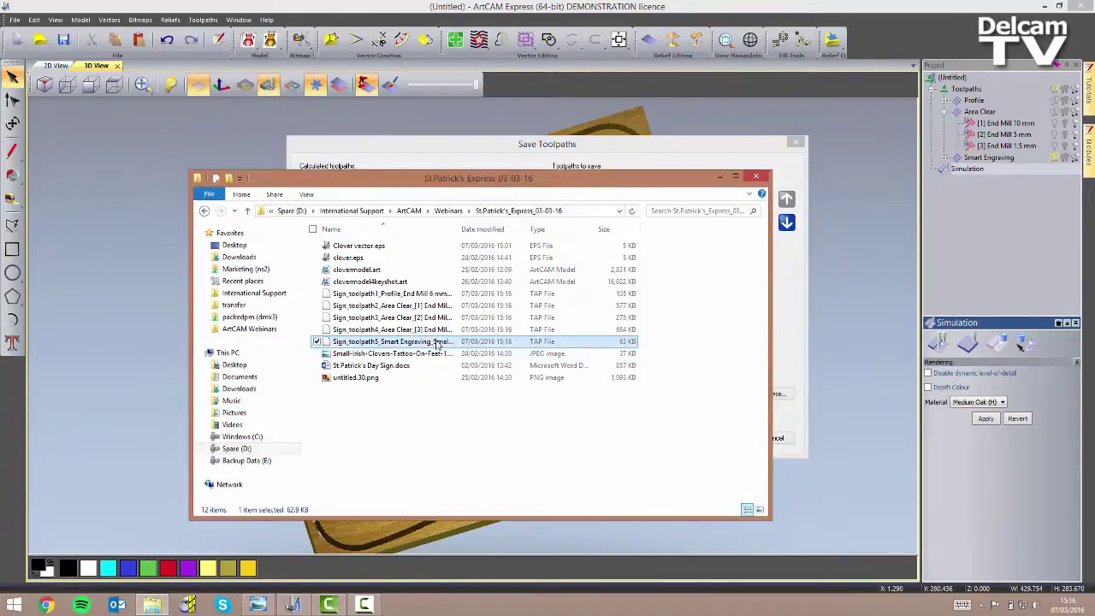
{"action": "left_click", "coordinate": [428, 295], "text": "shift"}
{"action": "right_click", "coordinate": [315, 295]}
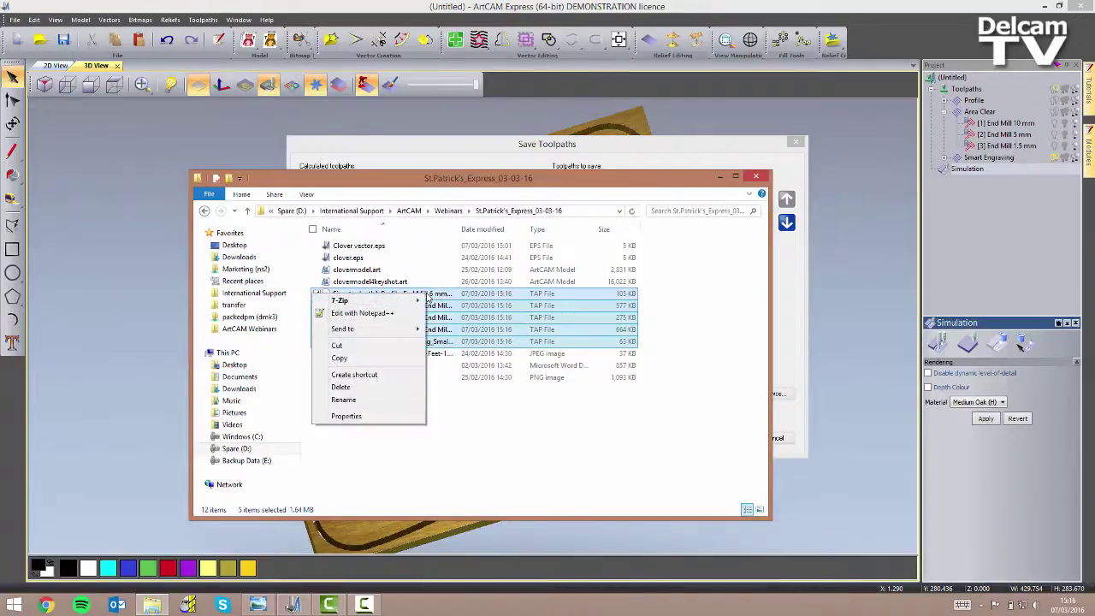
{"action": "left_click", "coordinate": [404, 315]}
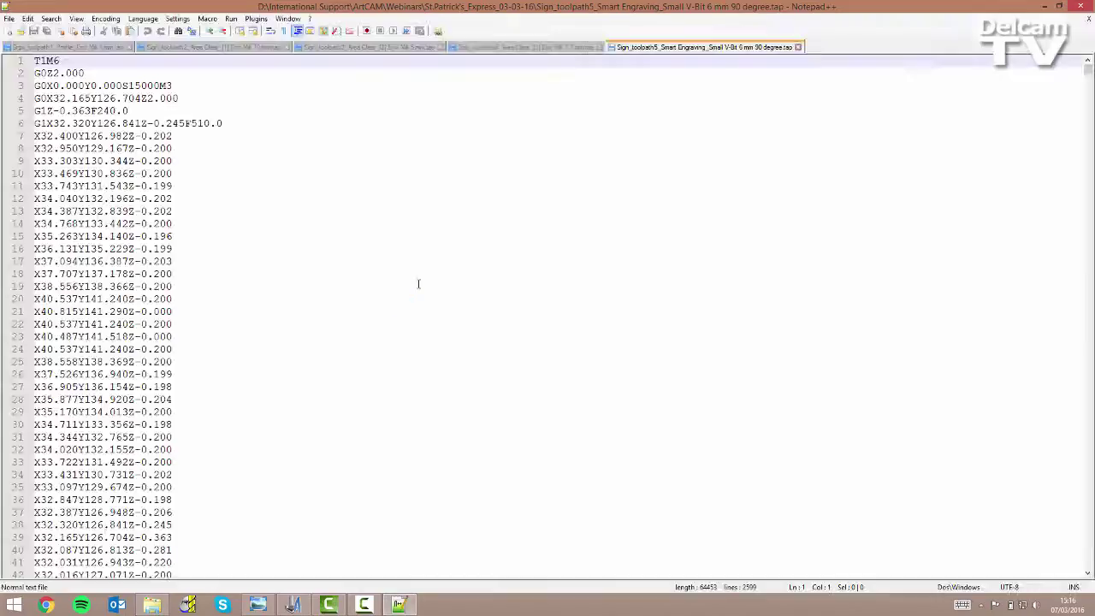
Look through the G-code of each saved toolpath file, ending with the coordinates in the Smart Engraving file.
{"action": "left_click", "coordinate": [94, 47]}
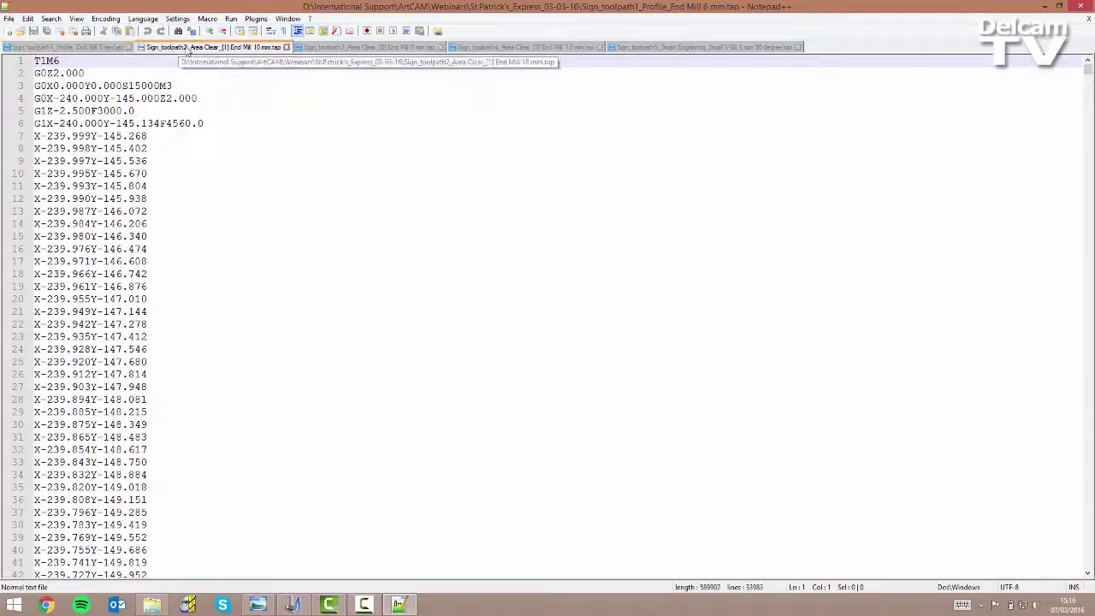
{"action": "left_click", "coordinate": [214, 47]}
{"action": "left_click", "coordinate": [368, 47]}
{"action": "left_click", "coordinate": [496, 47]}
{"action": "left_click", "coordinate": [685, 47]}
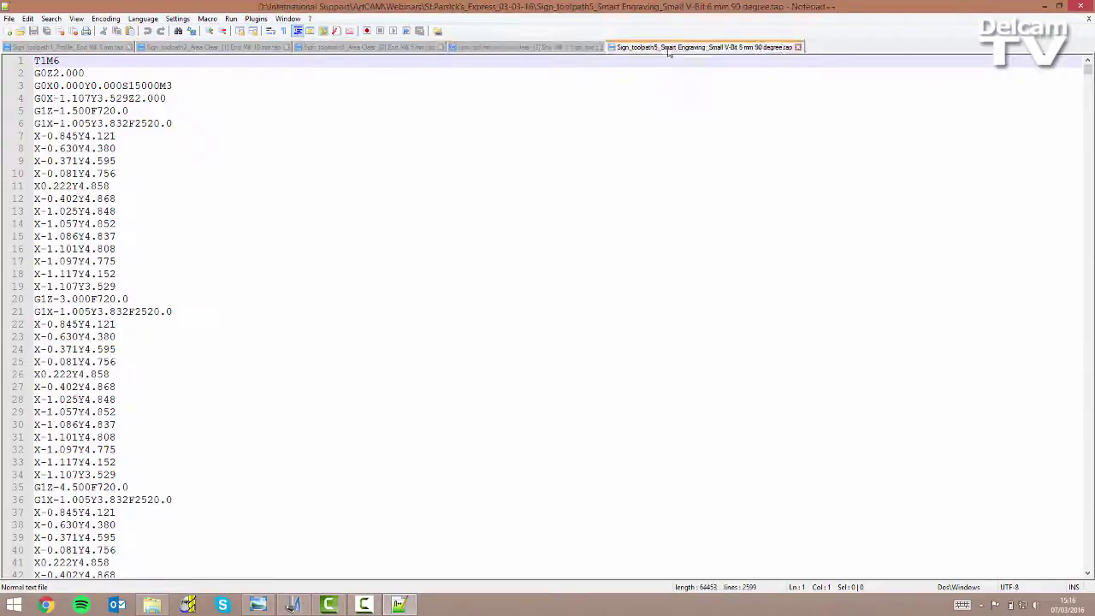
{"action": "left_click", "coordinate": [335, 235]}
{"action": "scroll", "coordinate": [335, 234], "scroll_direction": "down", "scroll_amount": 19}
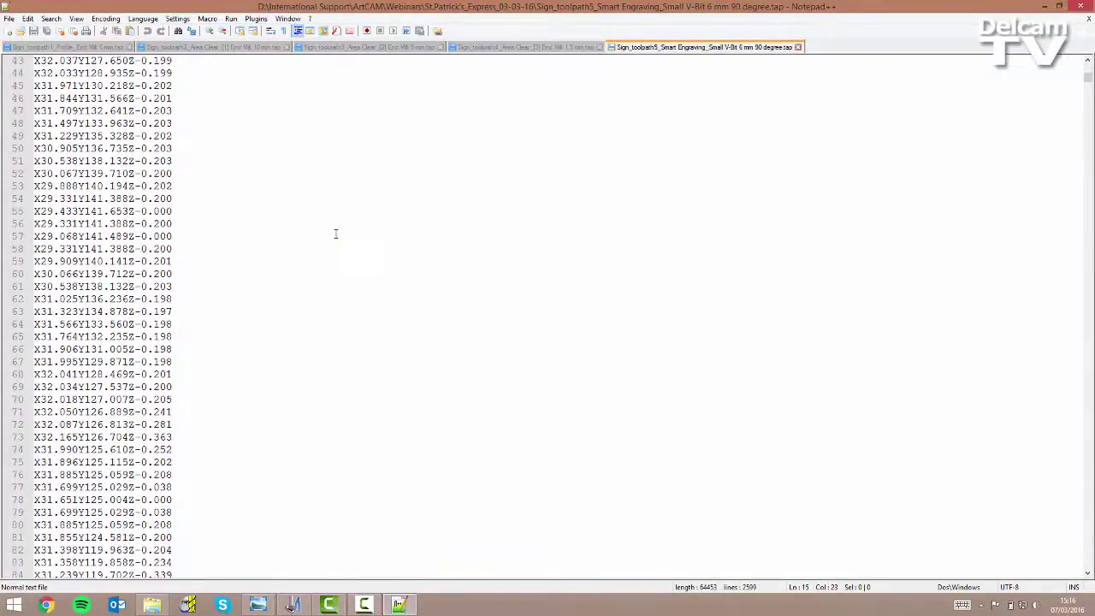
{"action": "scroll", "coordinate": [336, 234], "scroll_direction": "down", "scroll_amount": 4}
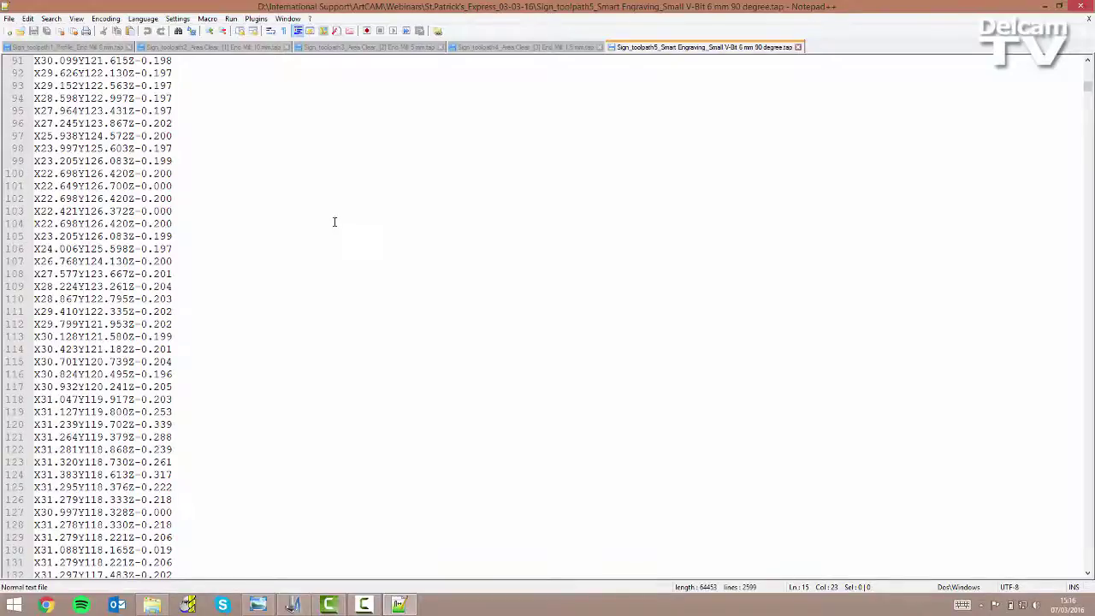
Switch to Windows Photo Viewer to view the rendered green sign in untitled.30.png.
{"action": "left_click", "coordinate": [257, 605]}
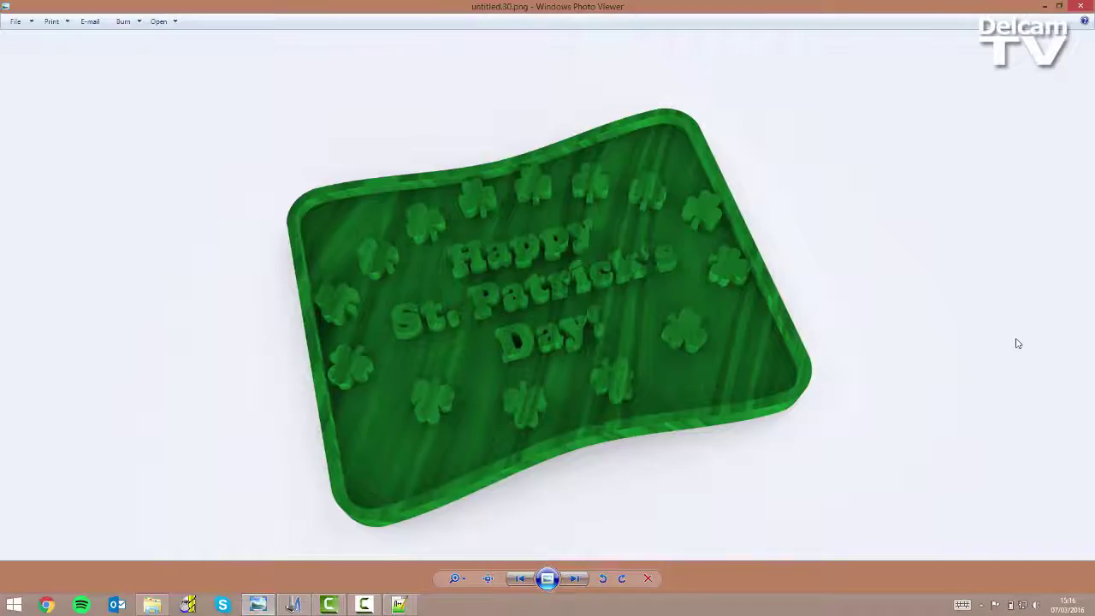